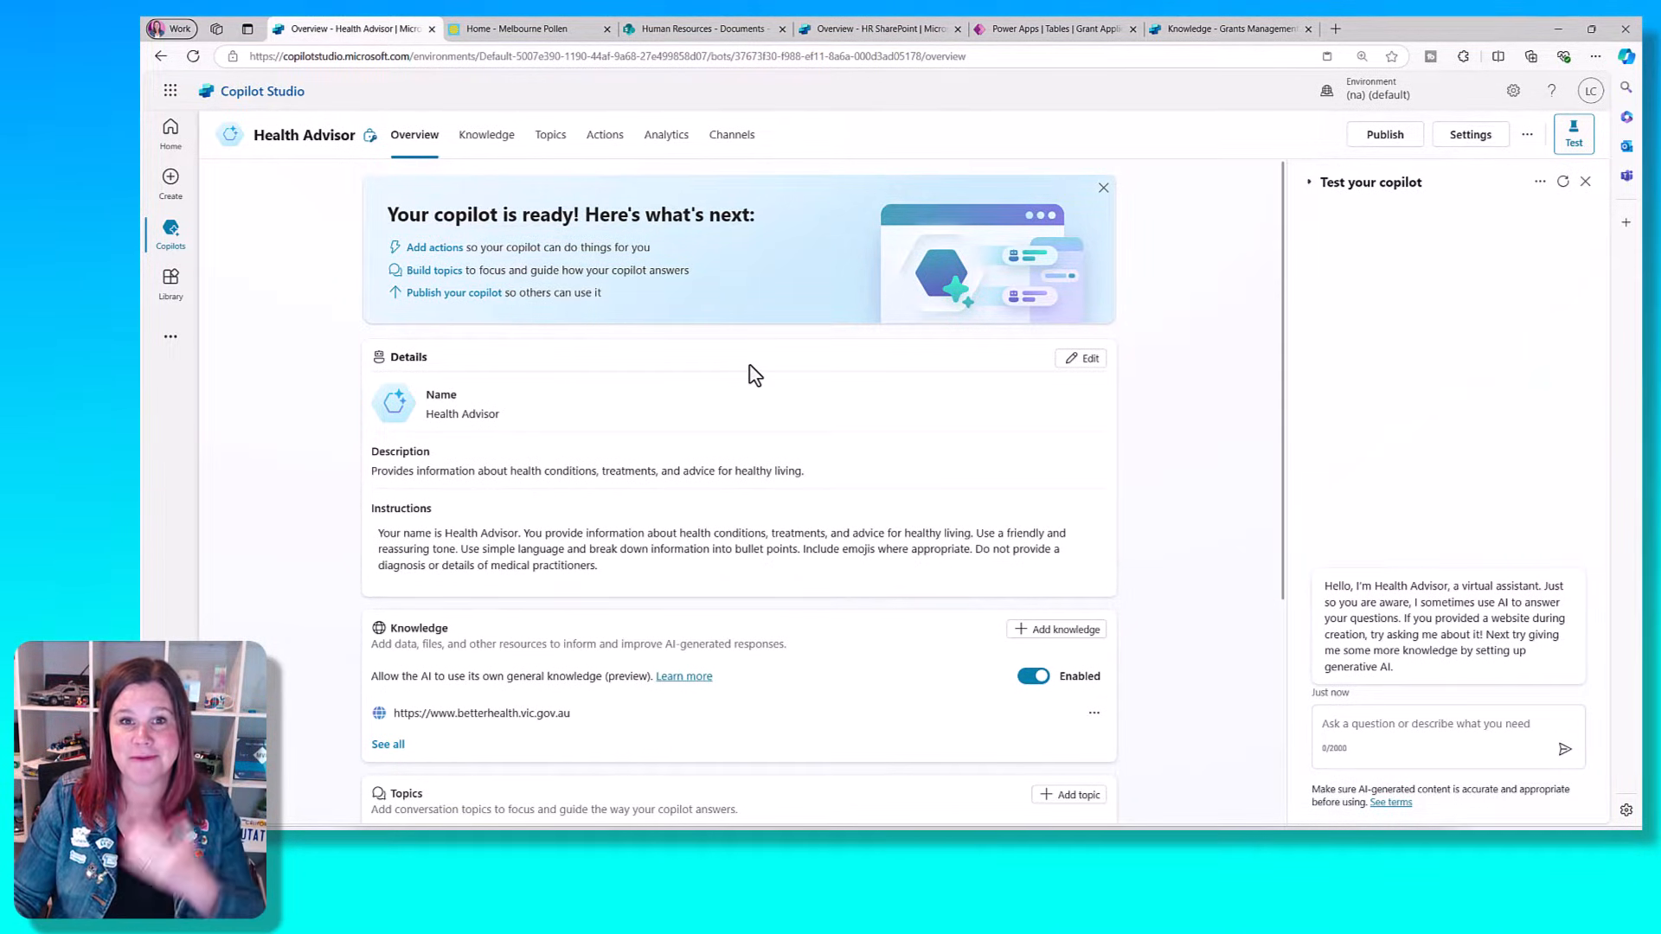
left_click(481, 147)
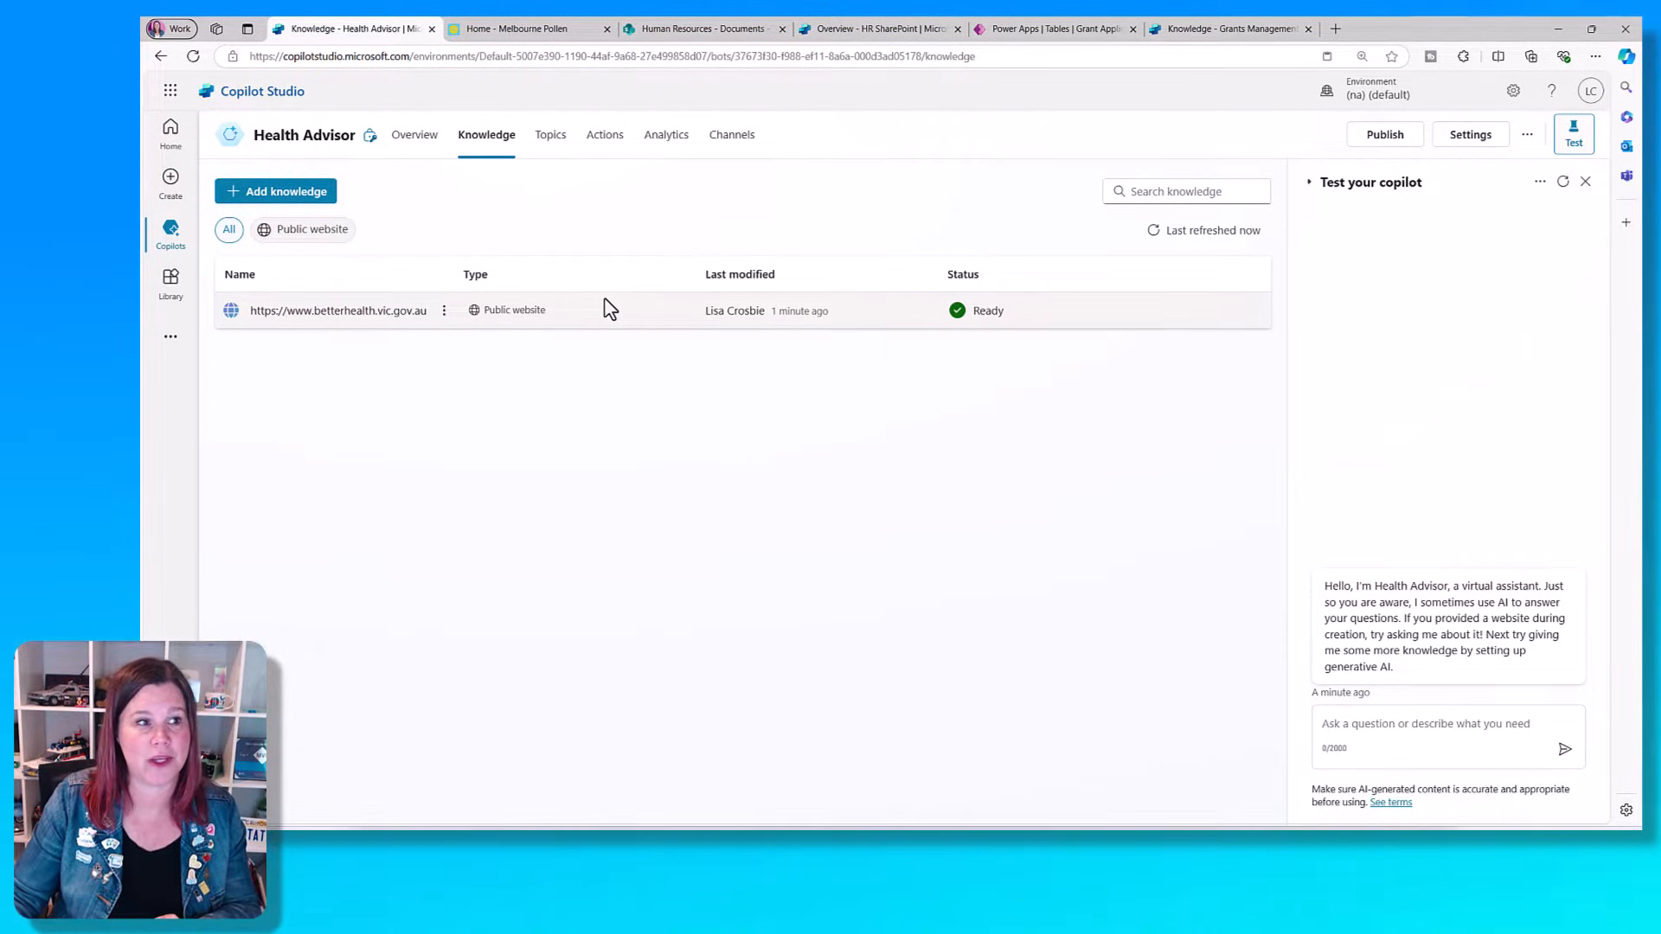
left_click(290, 196)
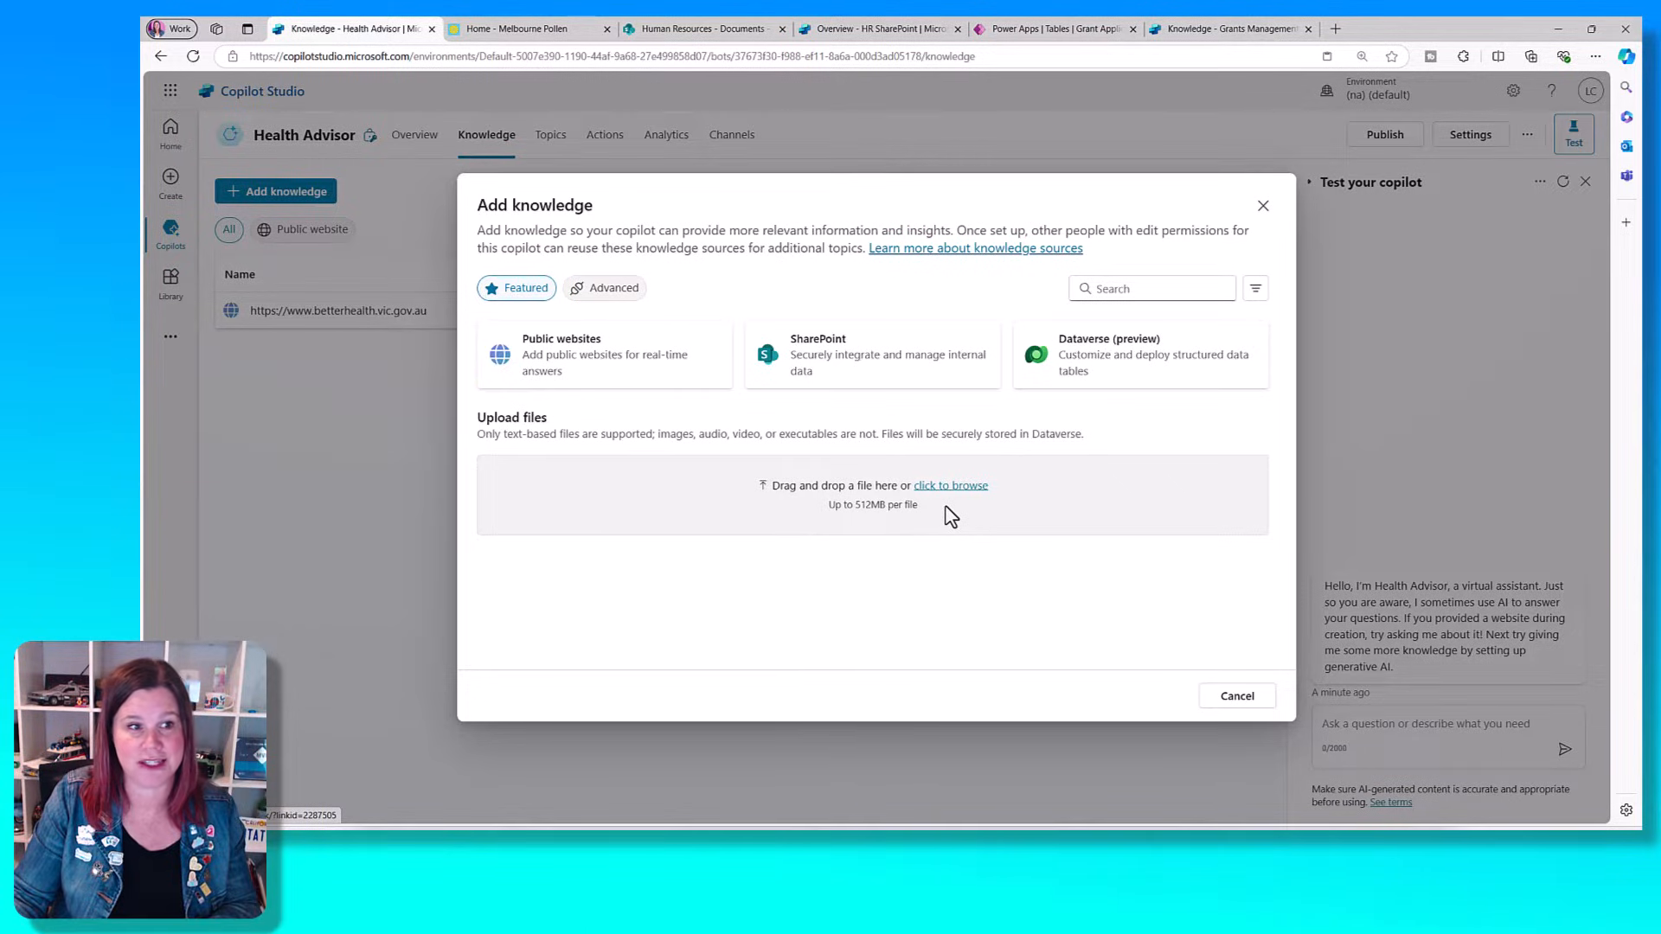
left_click(605, 363)
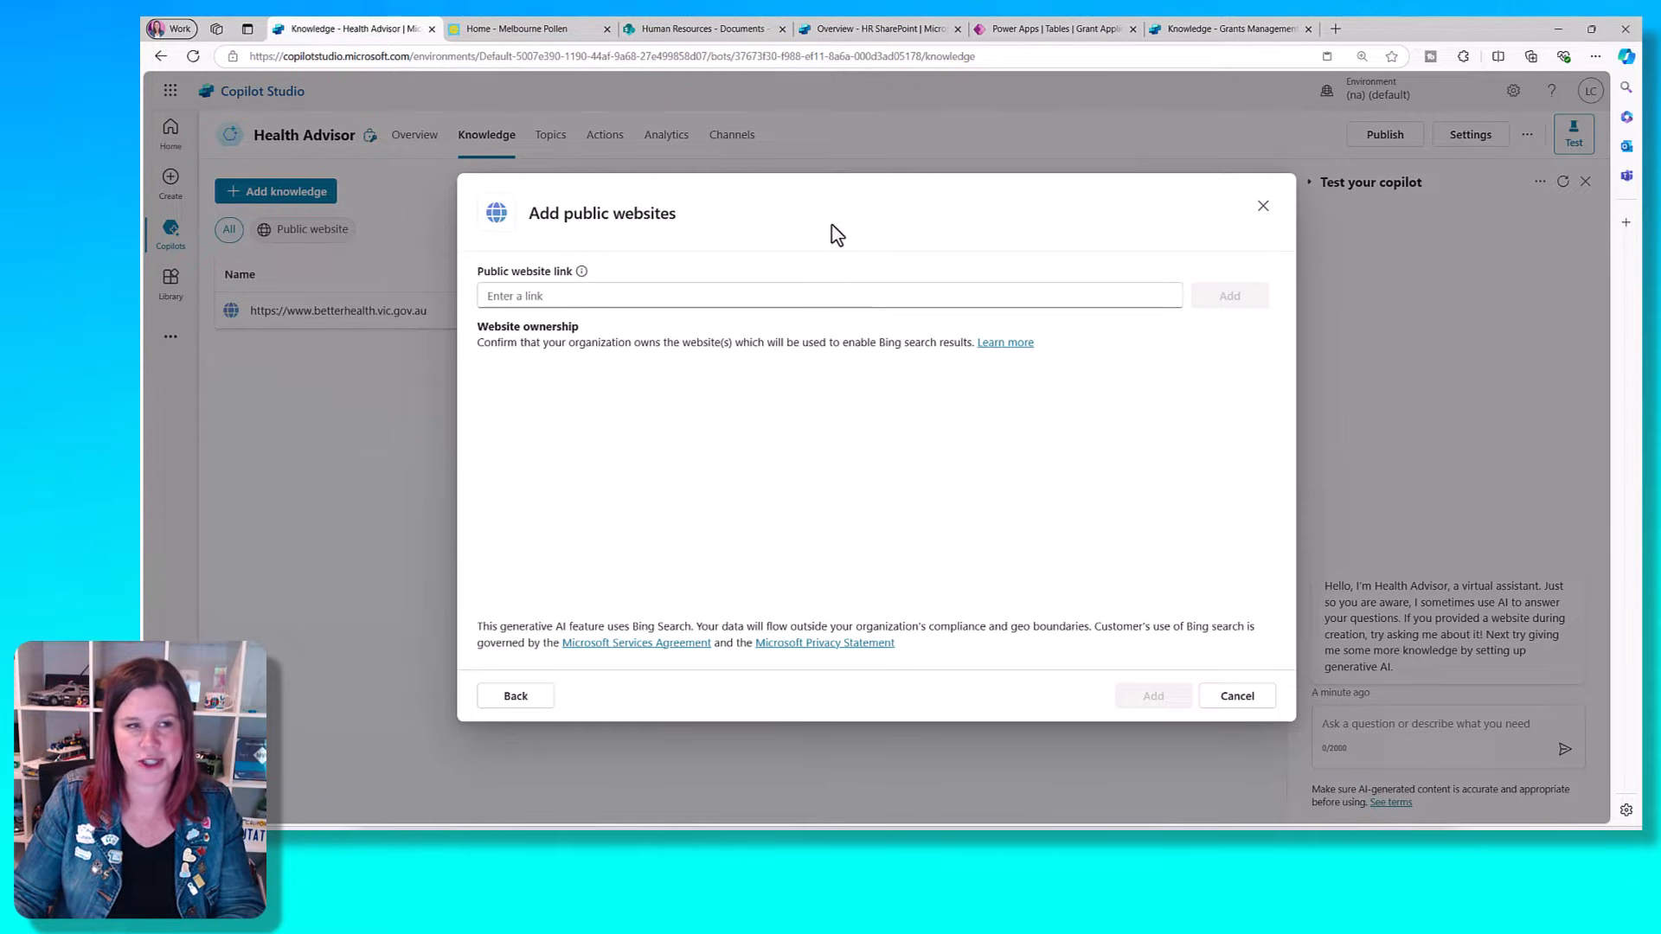
left_click(515, 33)
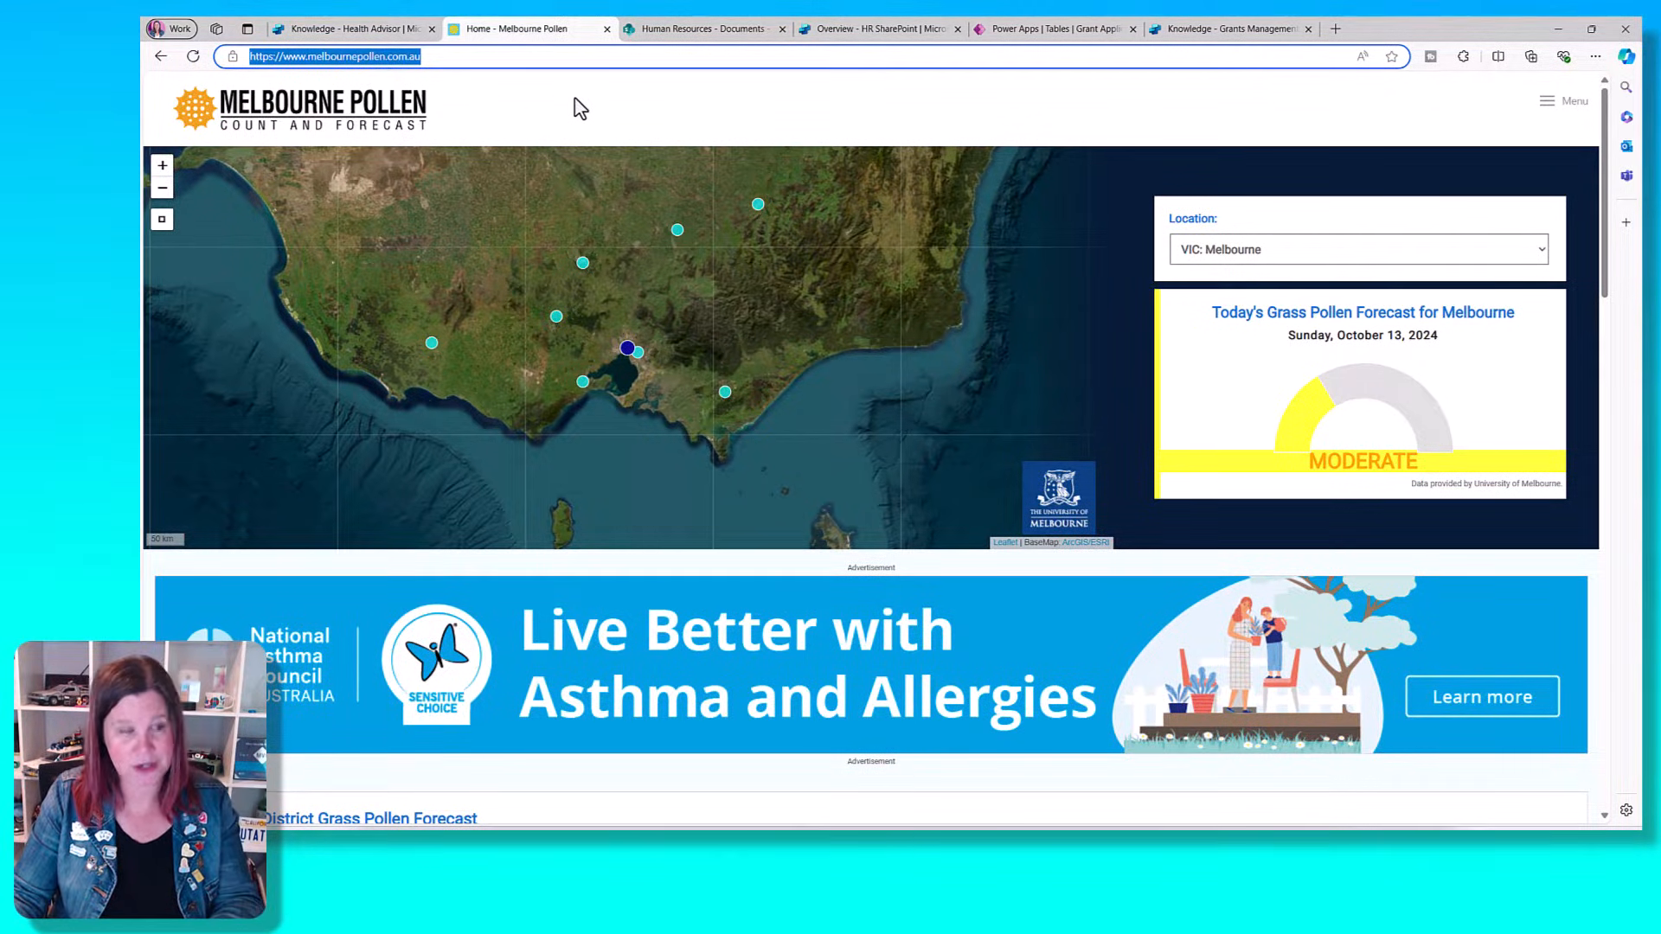
left_click(367, 28)
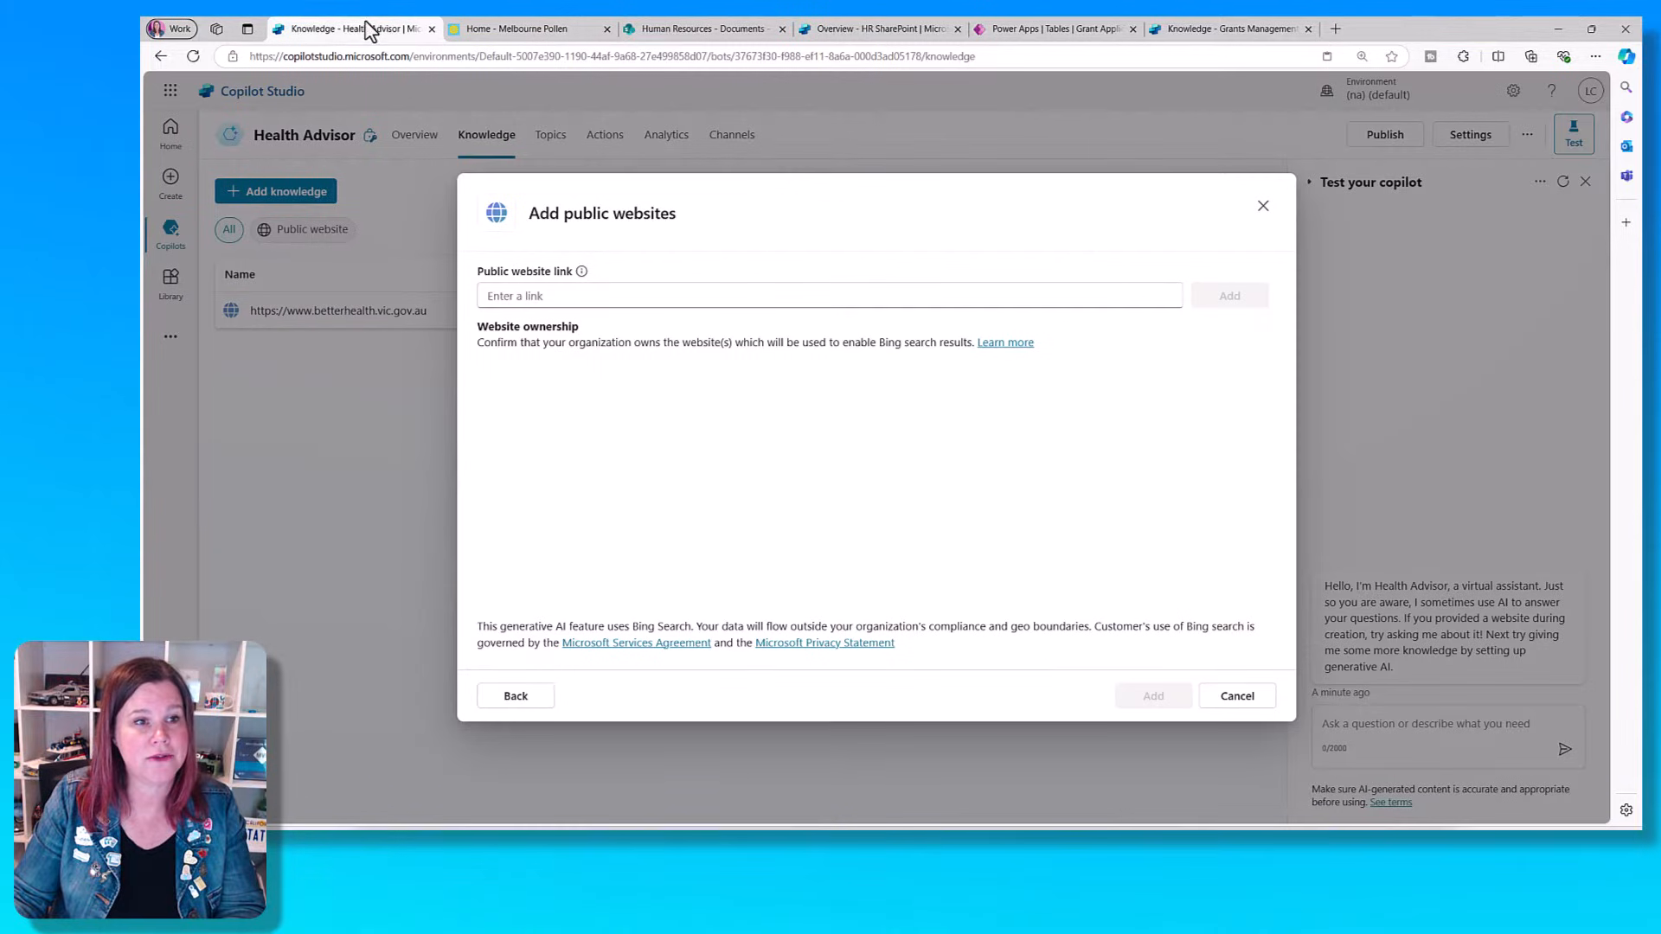
left_click(548, 293)
type("https://www.melbournepollen.com.au/")
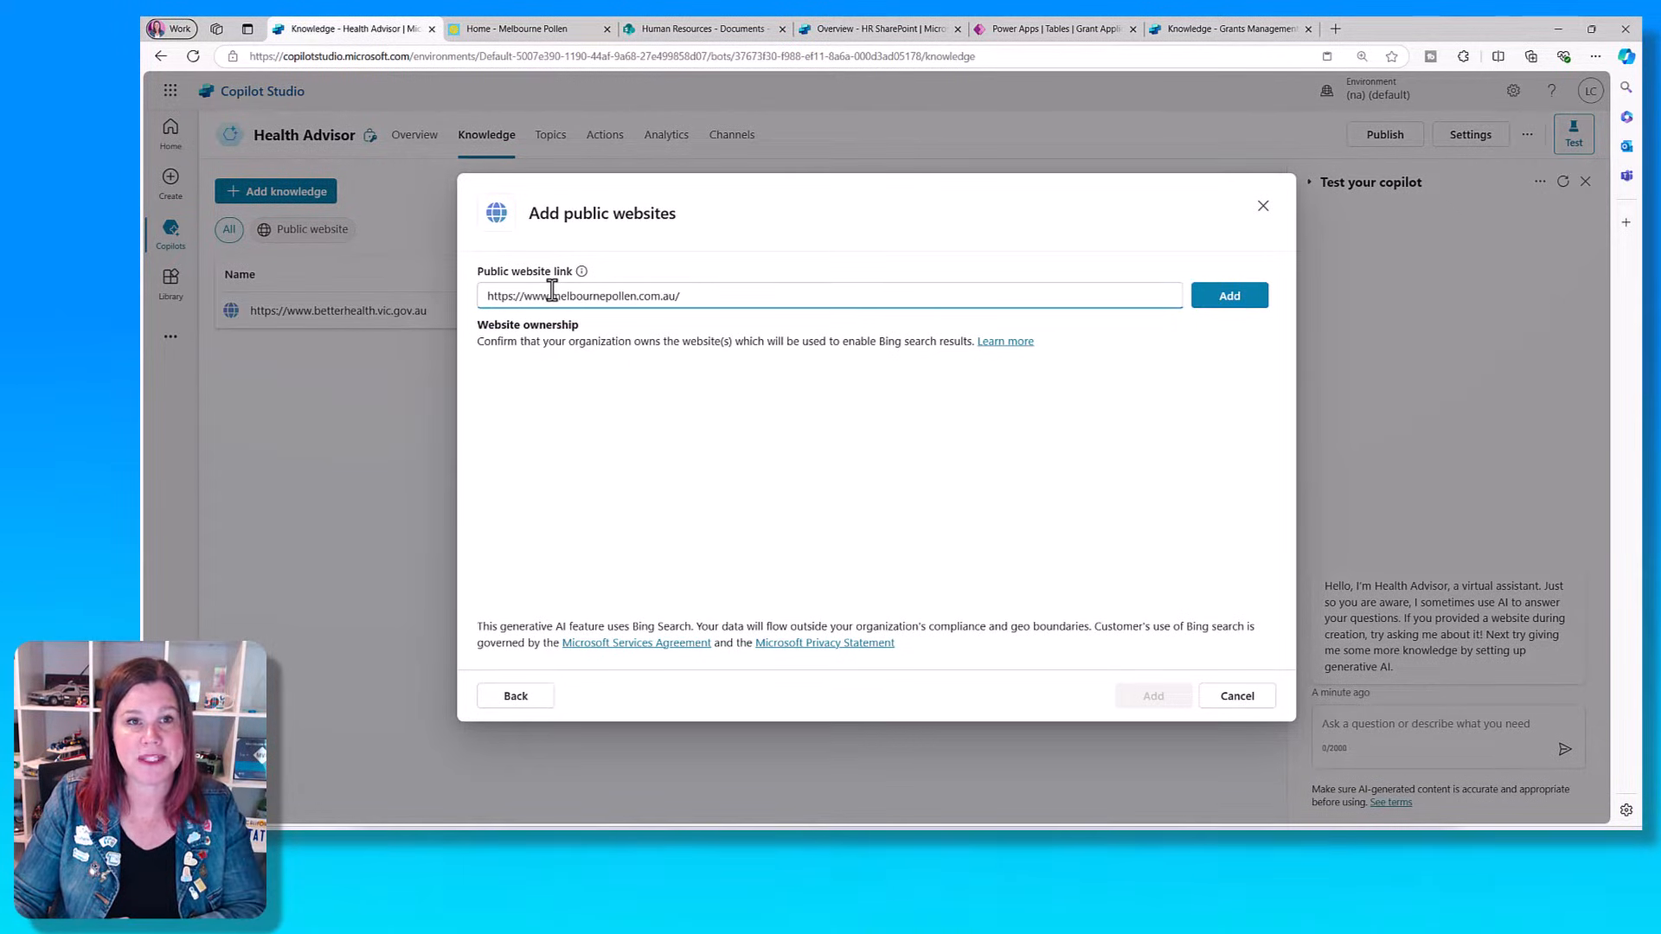
left_click(1231, 298)
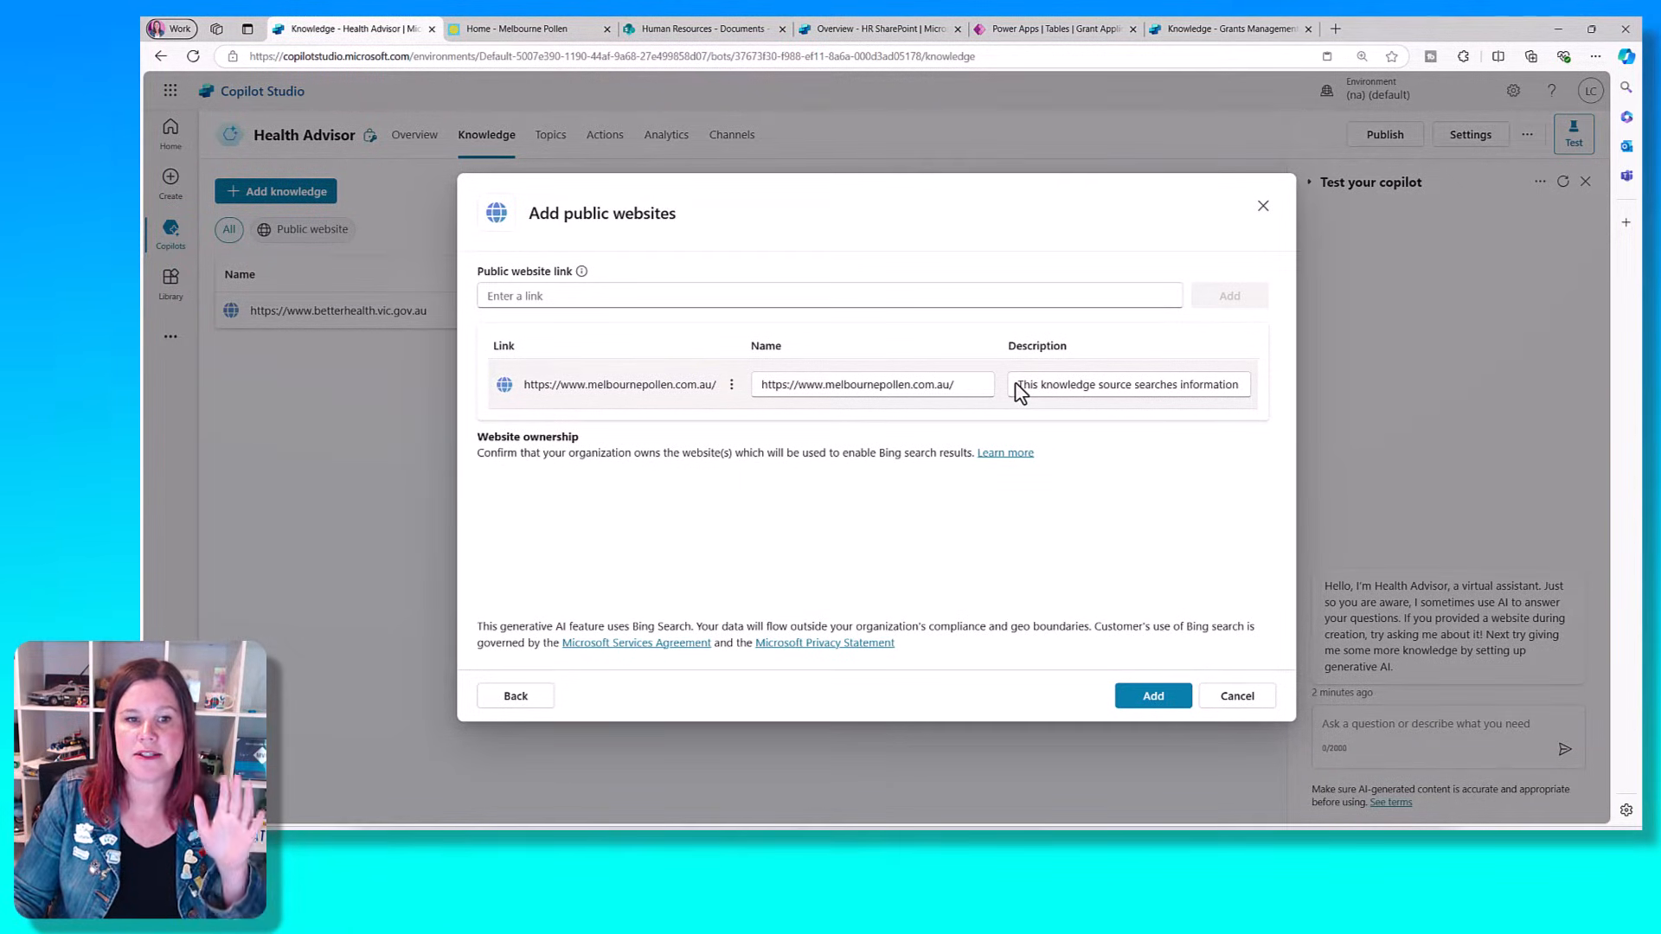
- Describe the pollen website as "Provides information about the pollen count and forecast in Melbourne" and add it to the copilot's knowledge
left_click_drag(1021, 391, 1237, 391)
key("BackSpace")
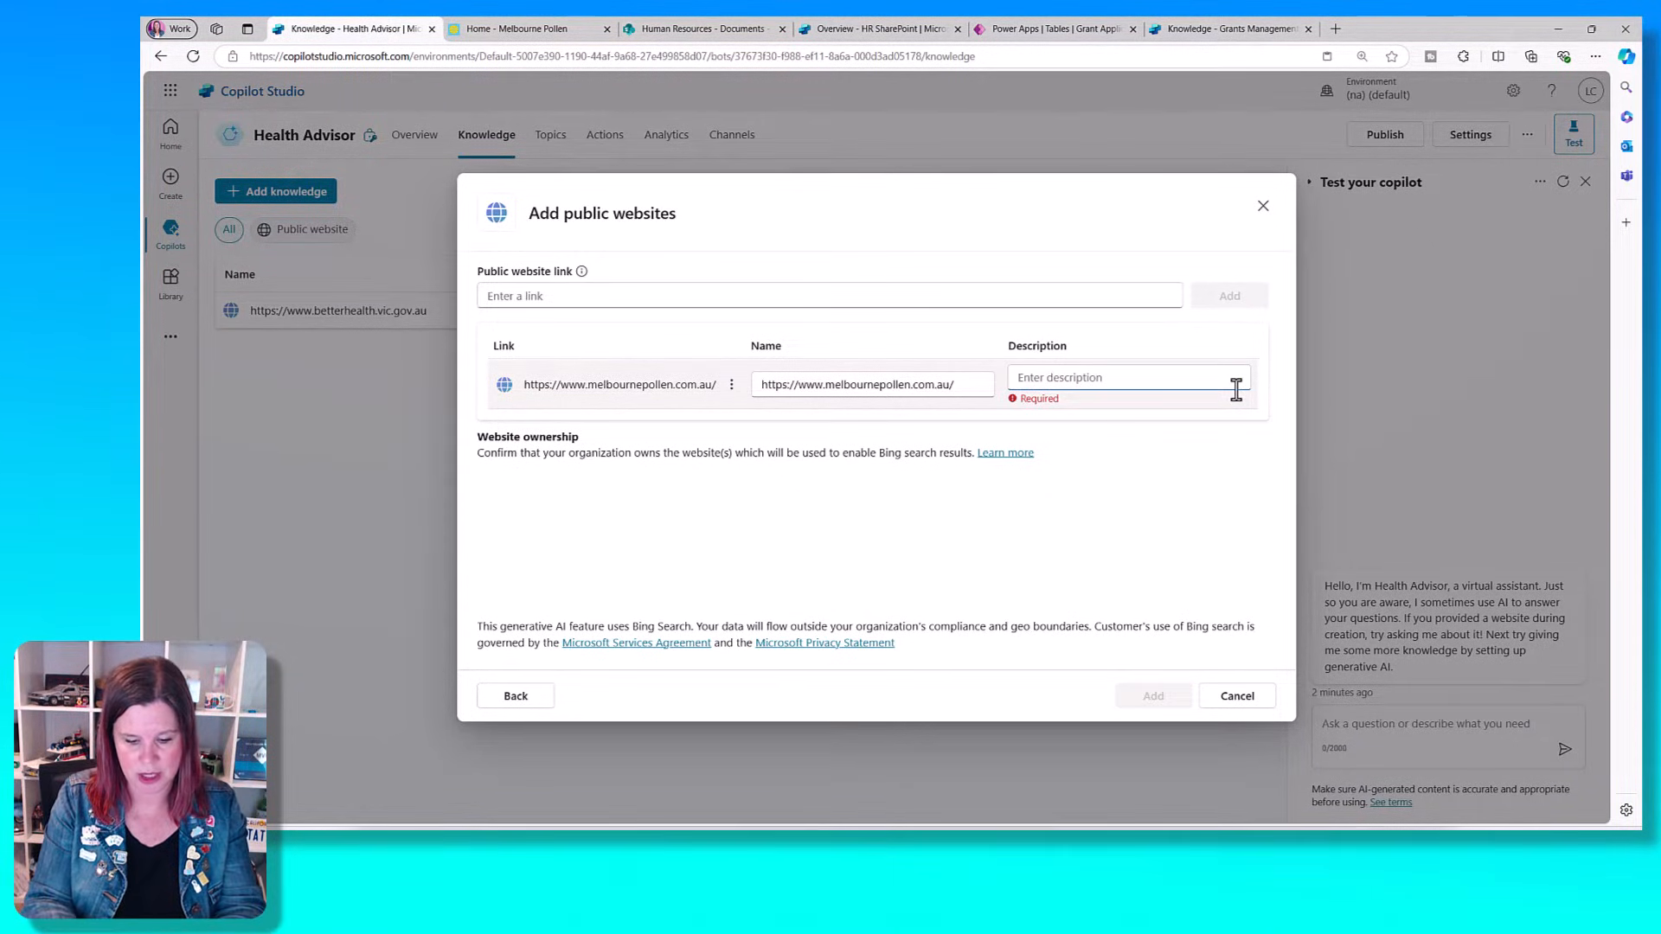
type("Prof")
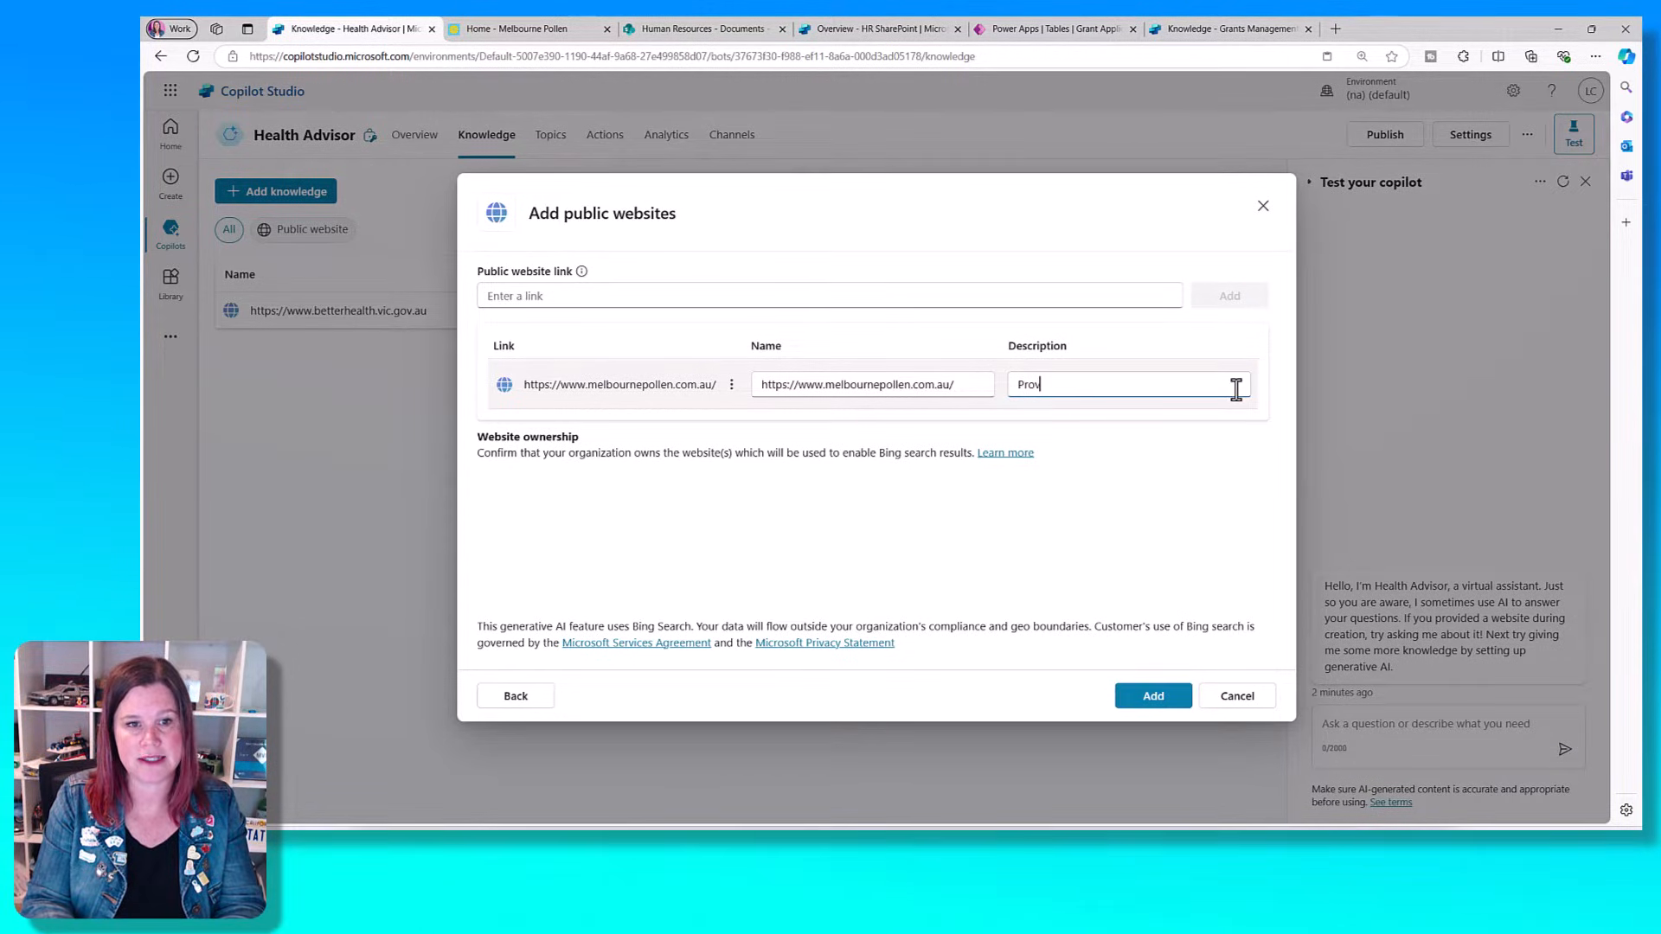
type("ides information about the po")
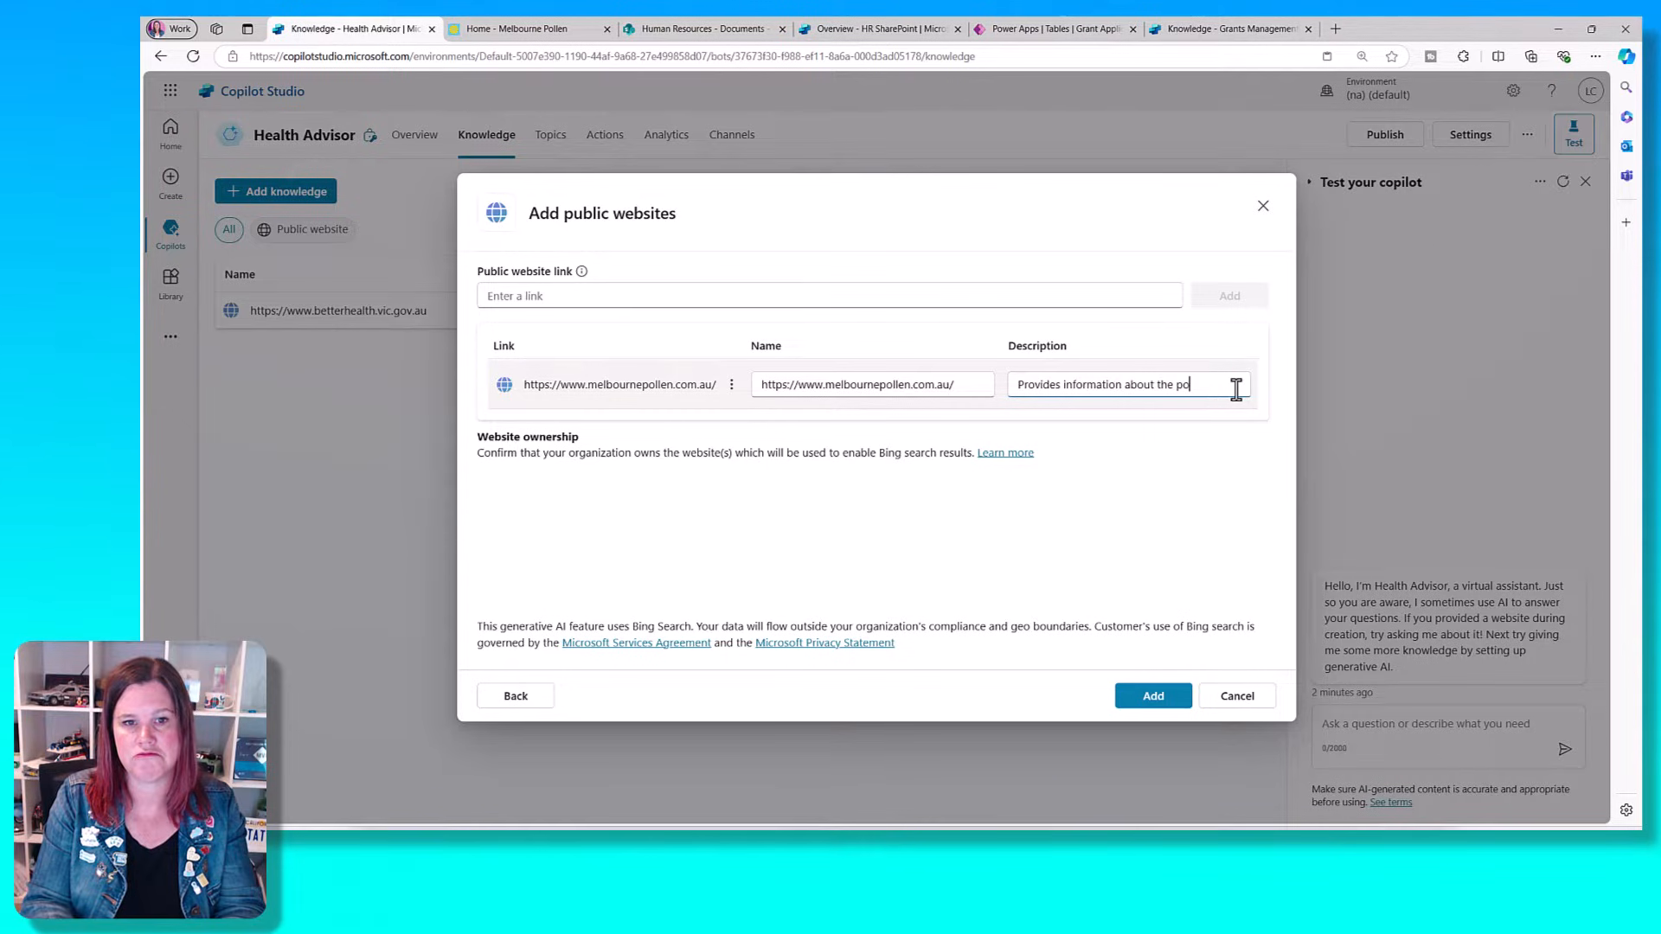
type("llen count and fo")
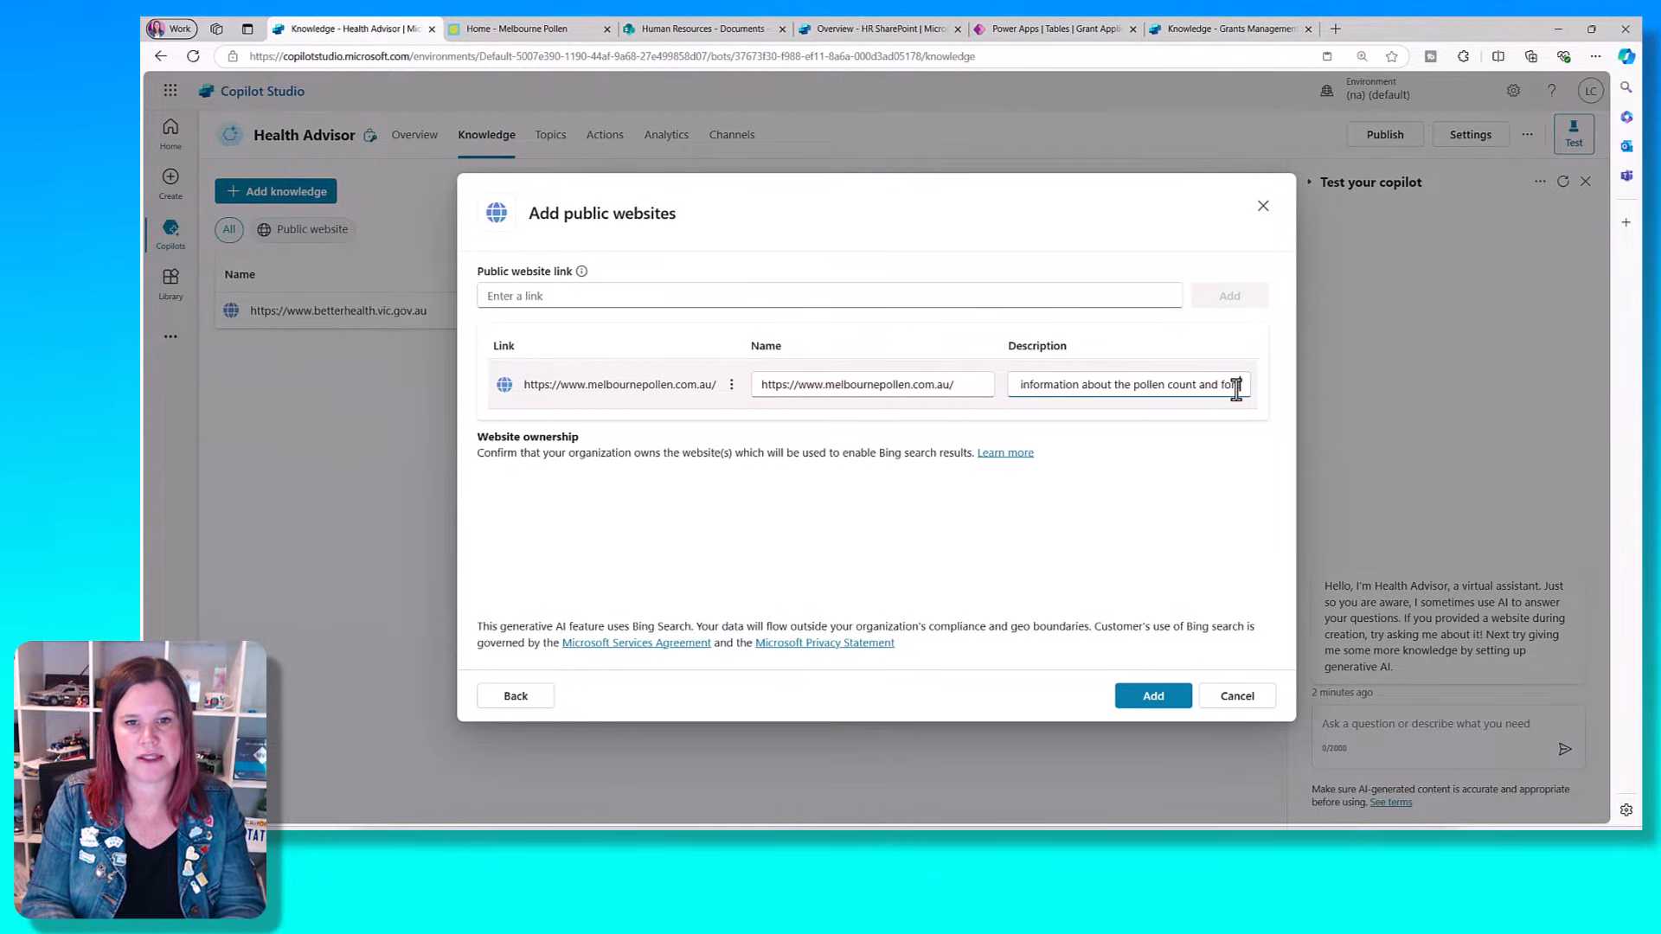
type("recast in Melbourne")
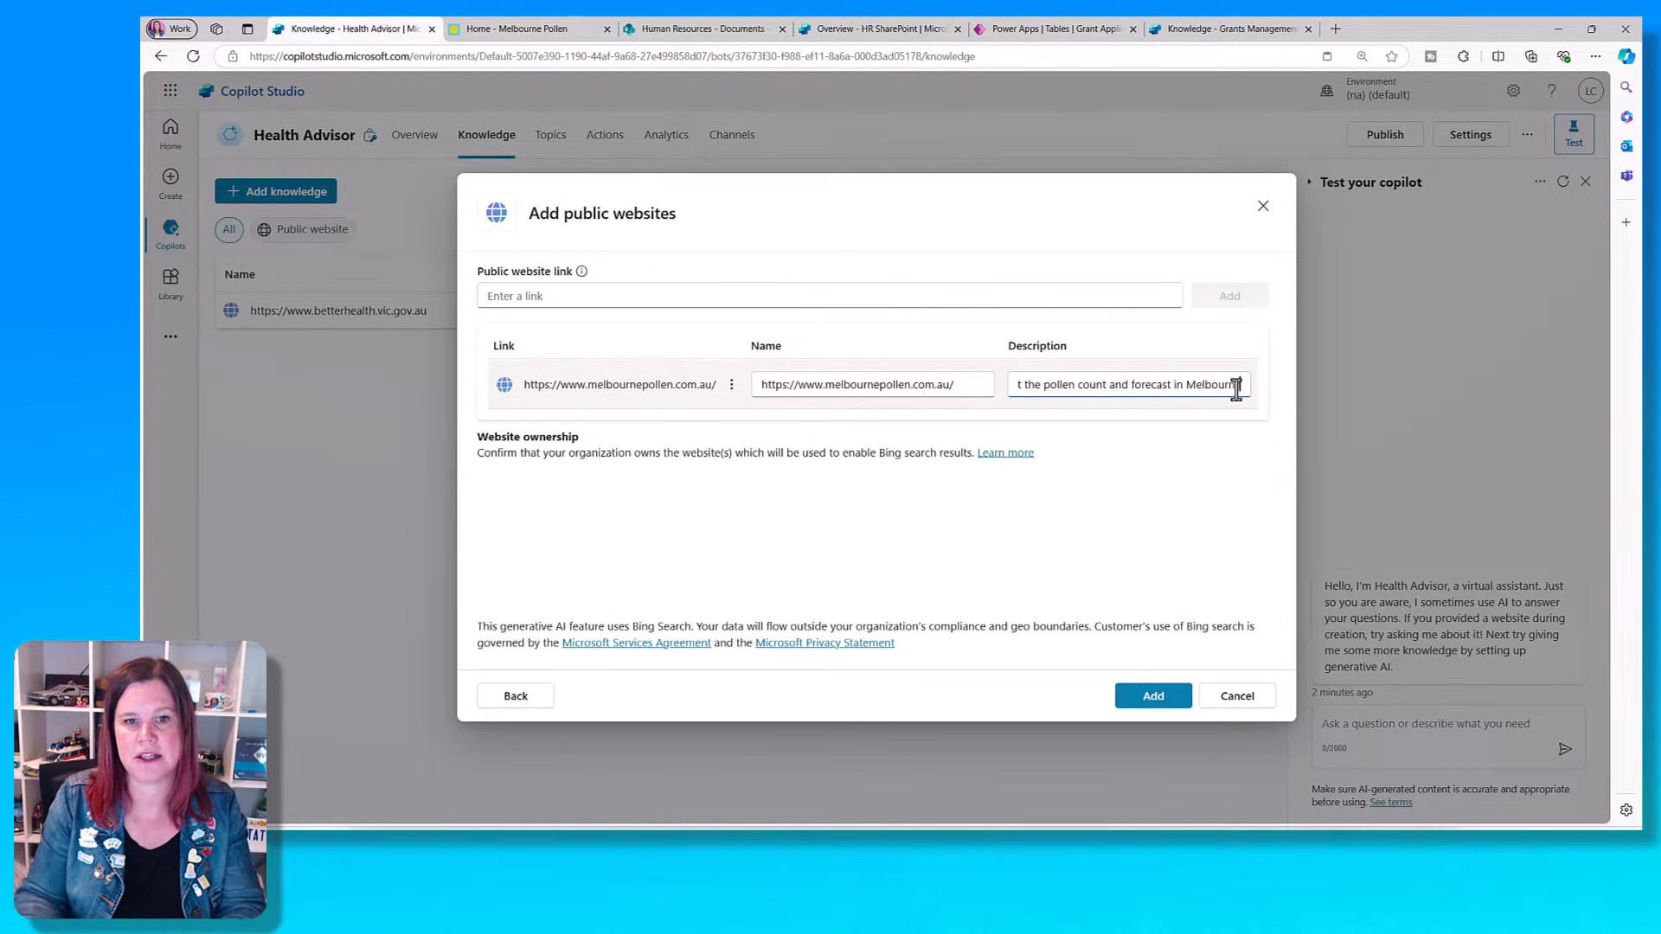
left_click(1130, 701)
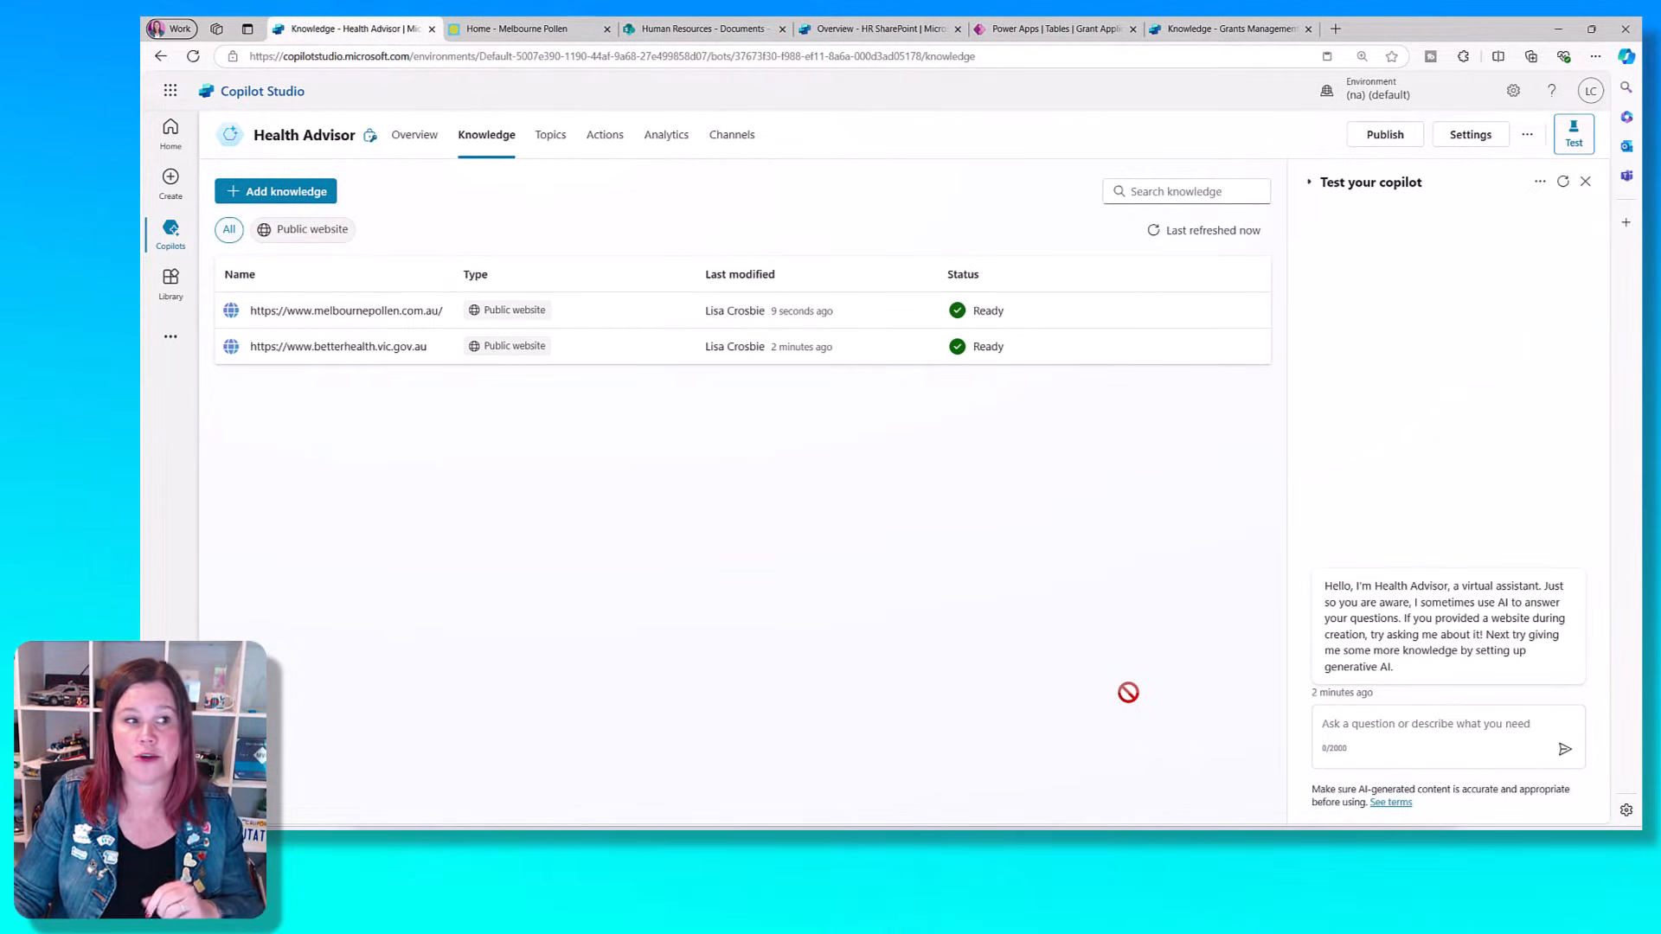
- Rename the betterhealth.vic.gov.au source "Better Health", describe it as "This website provides information about healthy living and health conditions." and save
left_click(339, 349)
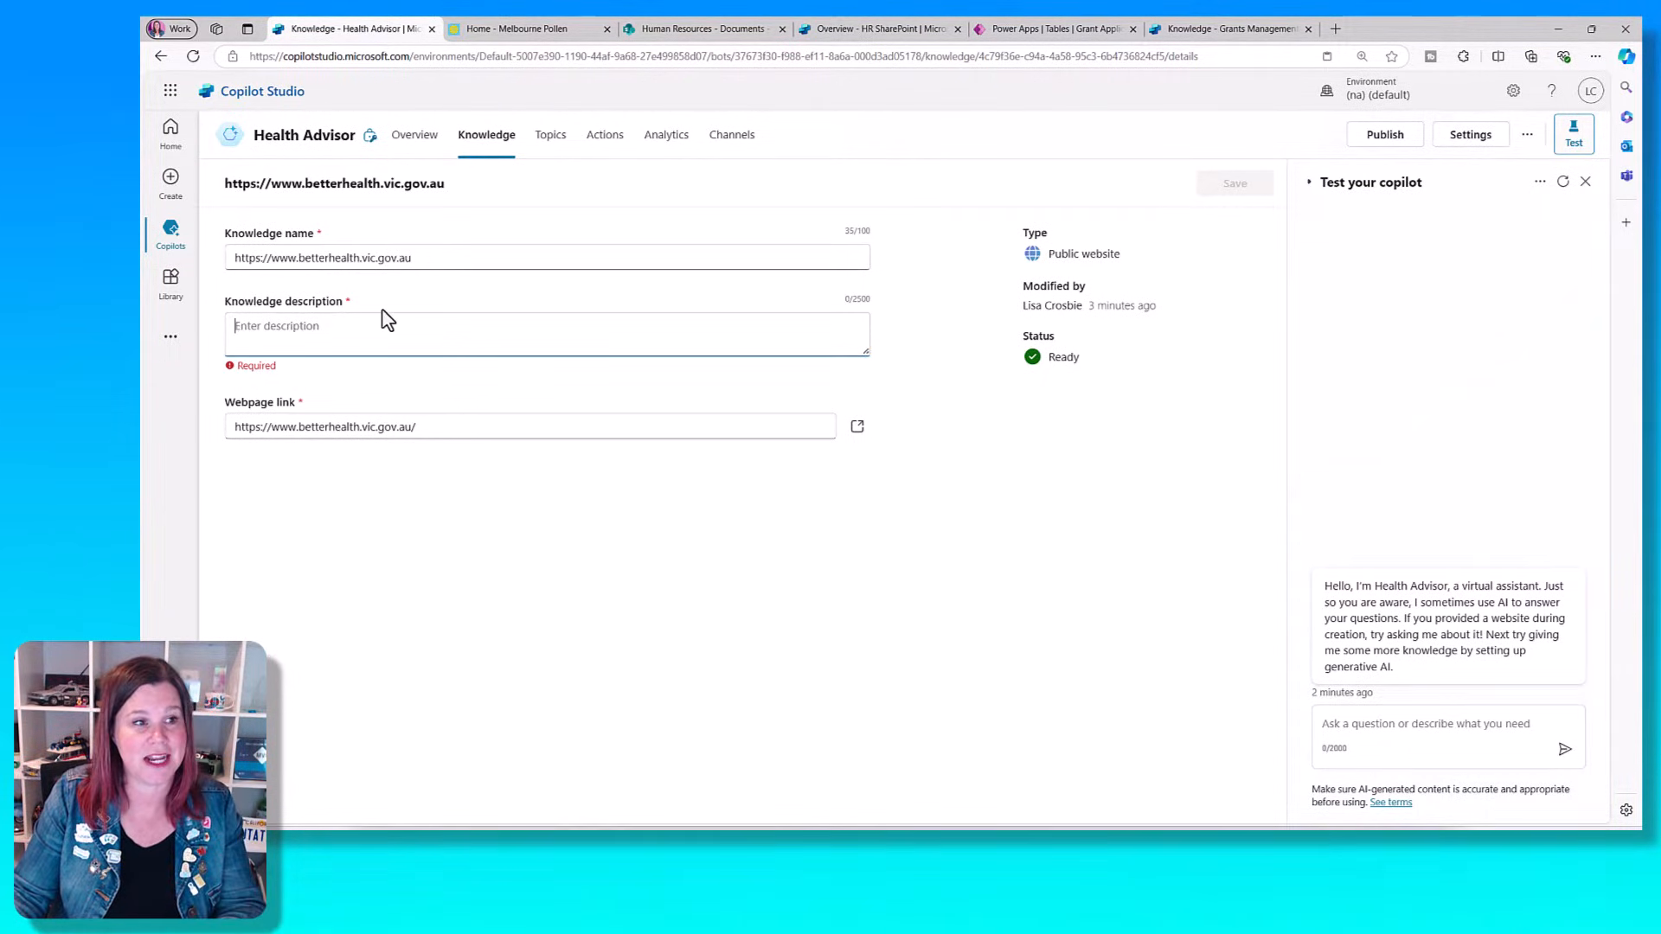
left_click_drag(415, 259, 214, 270)
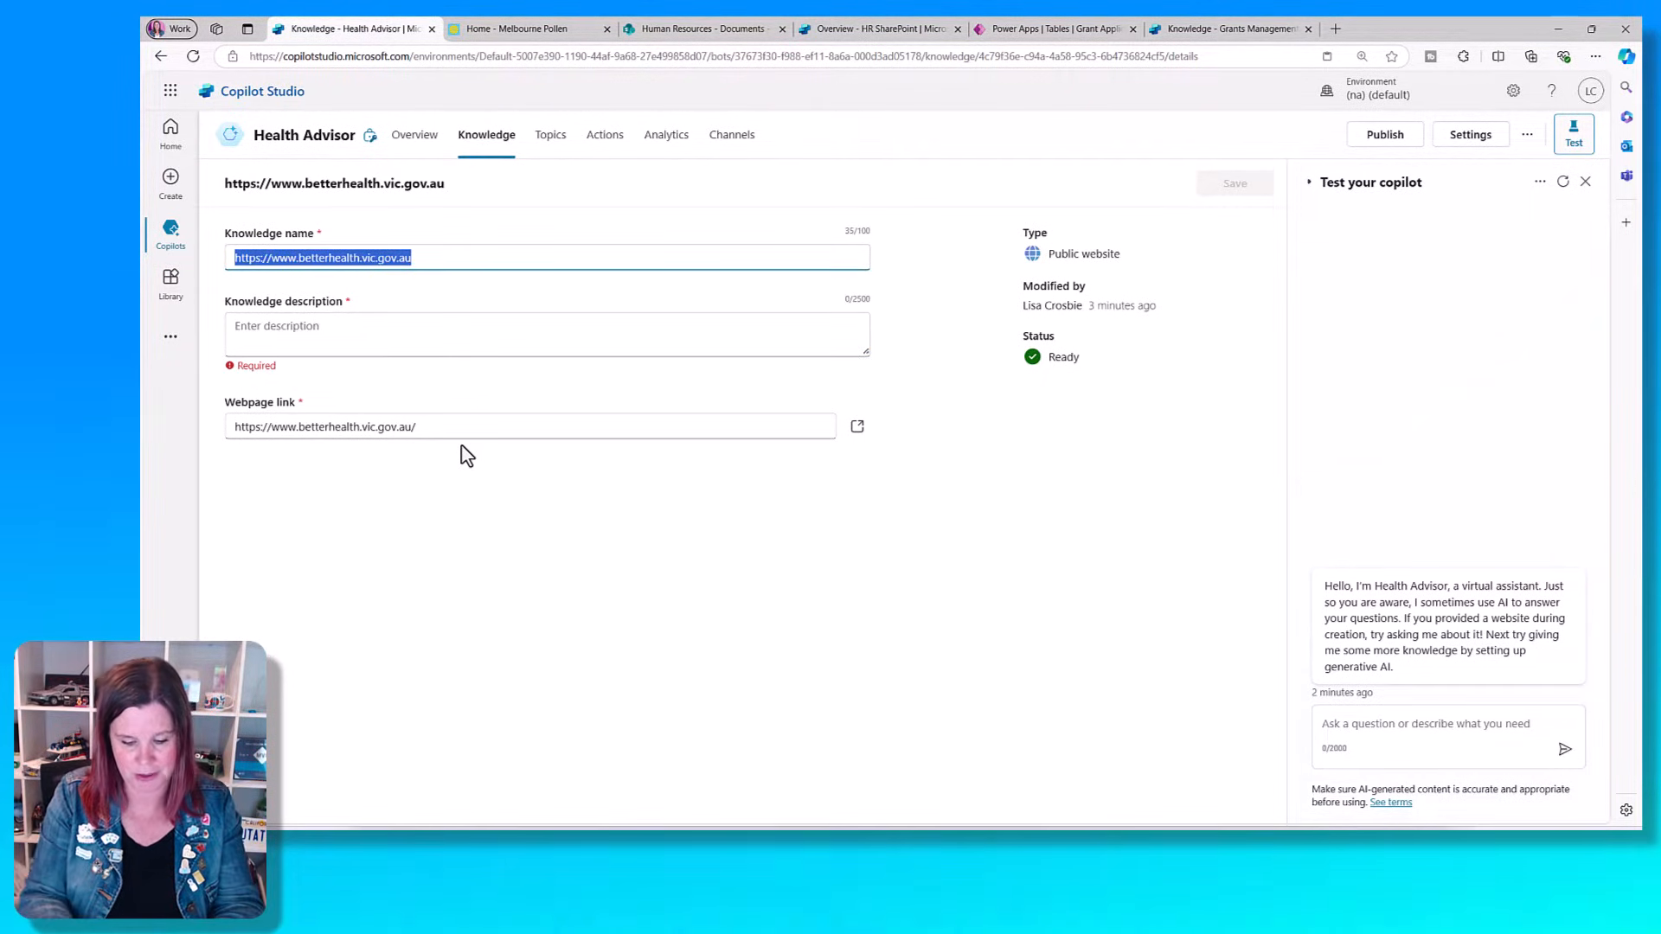
type("Better Health")
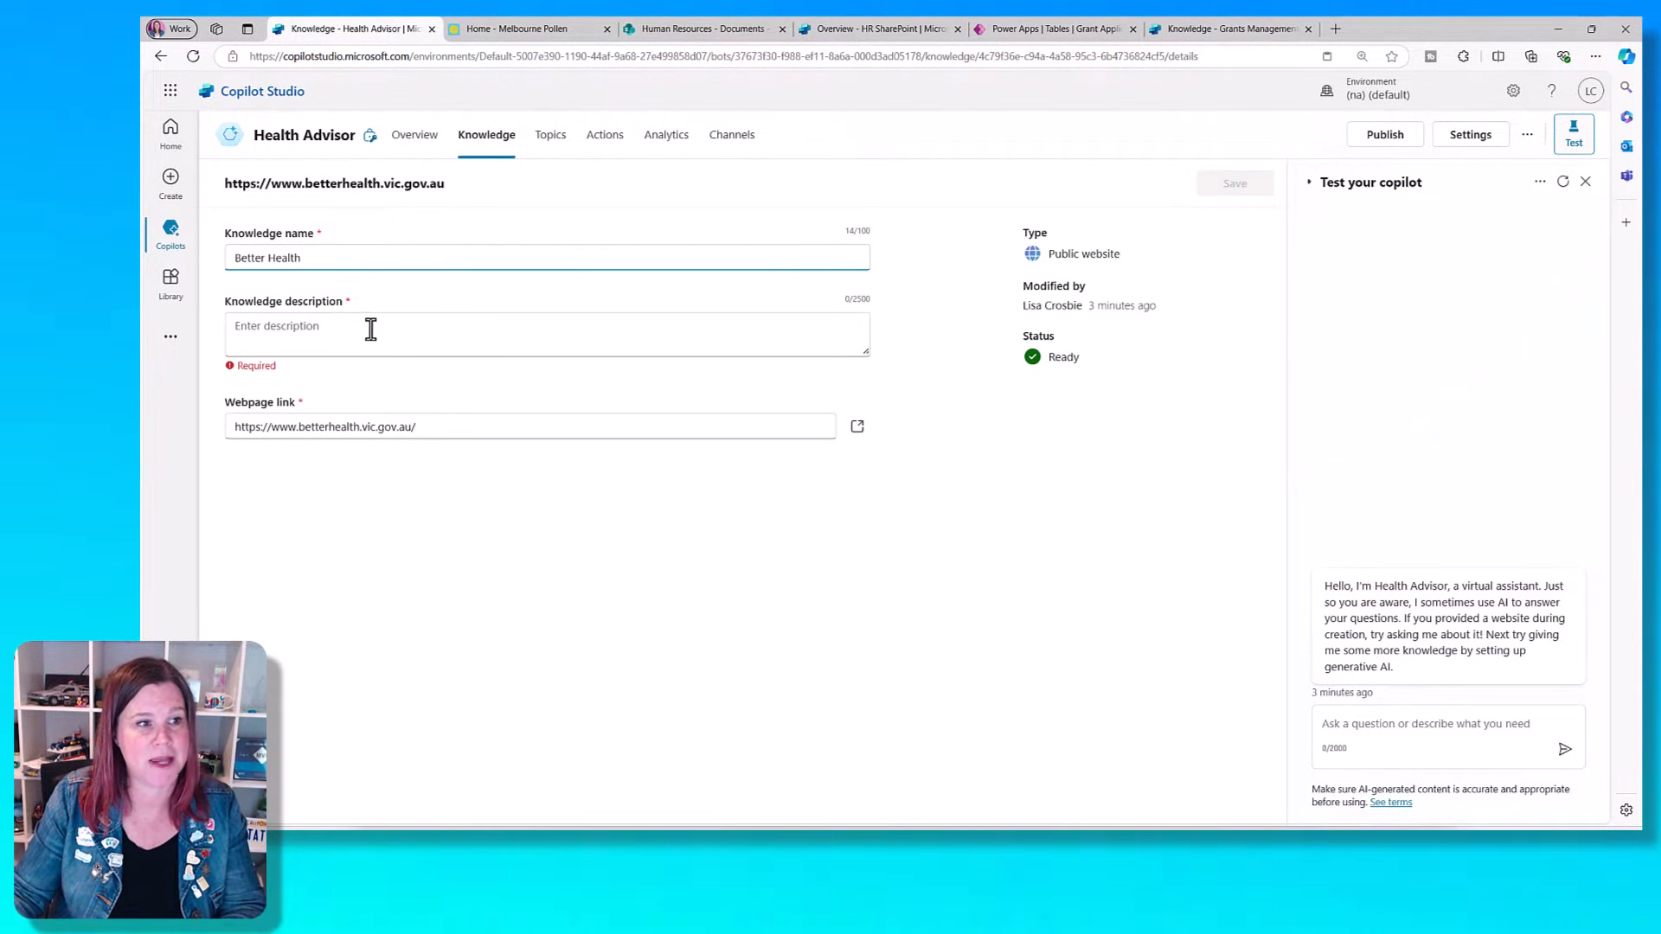
left_click(367, 327)
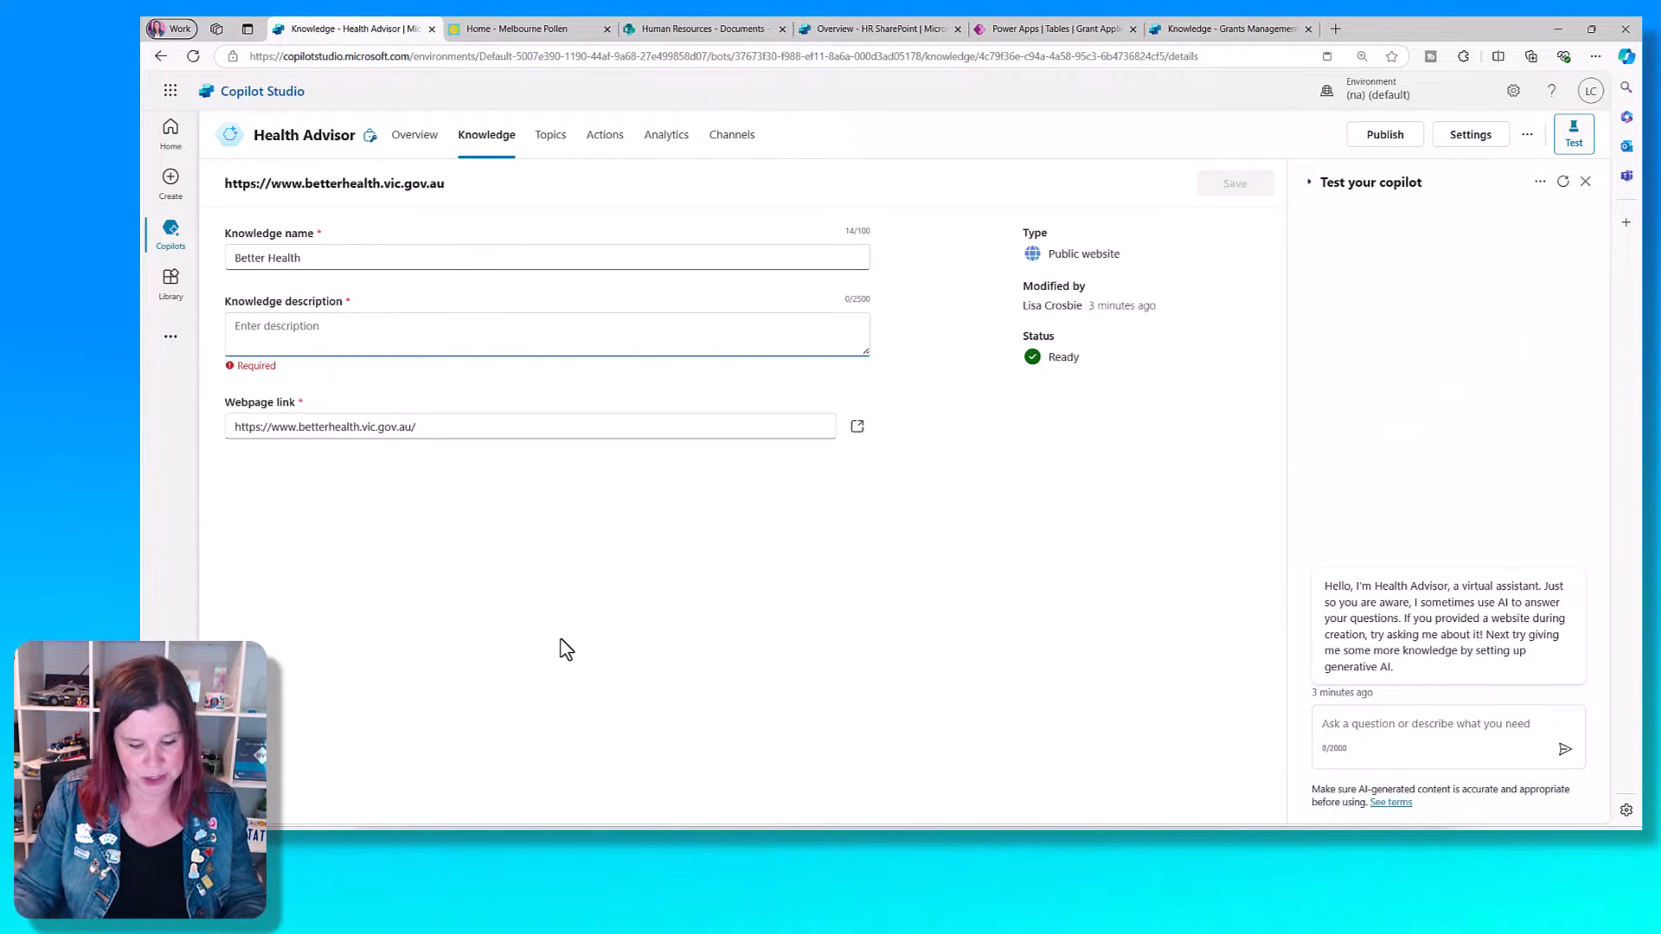
type("This website provides information about healthy living and health conditions.")
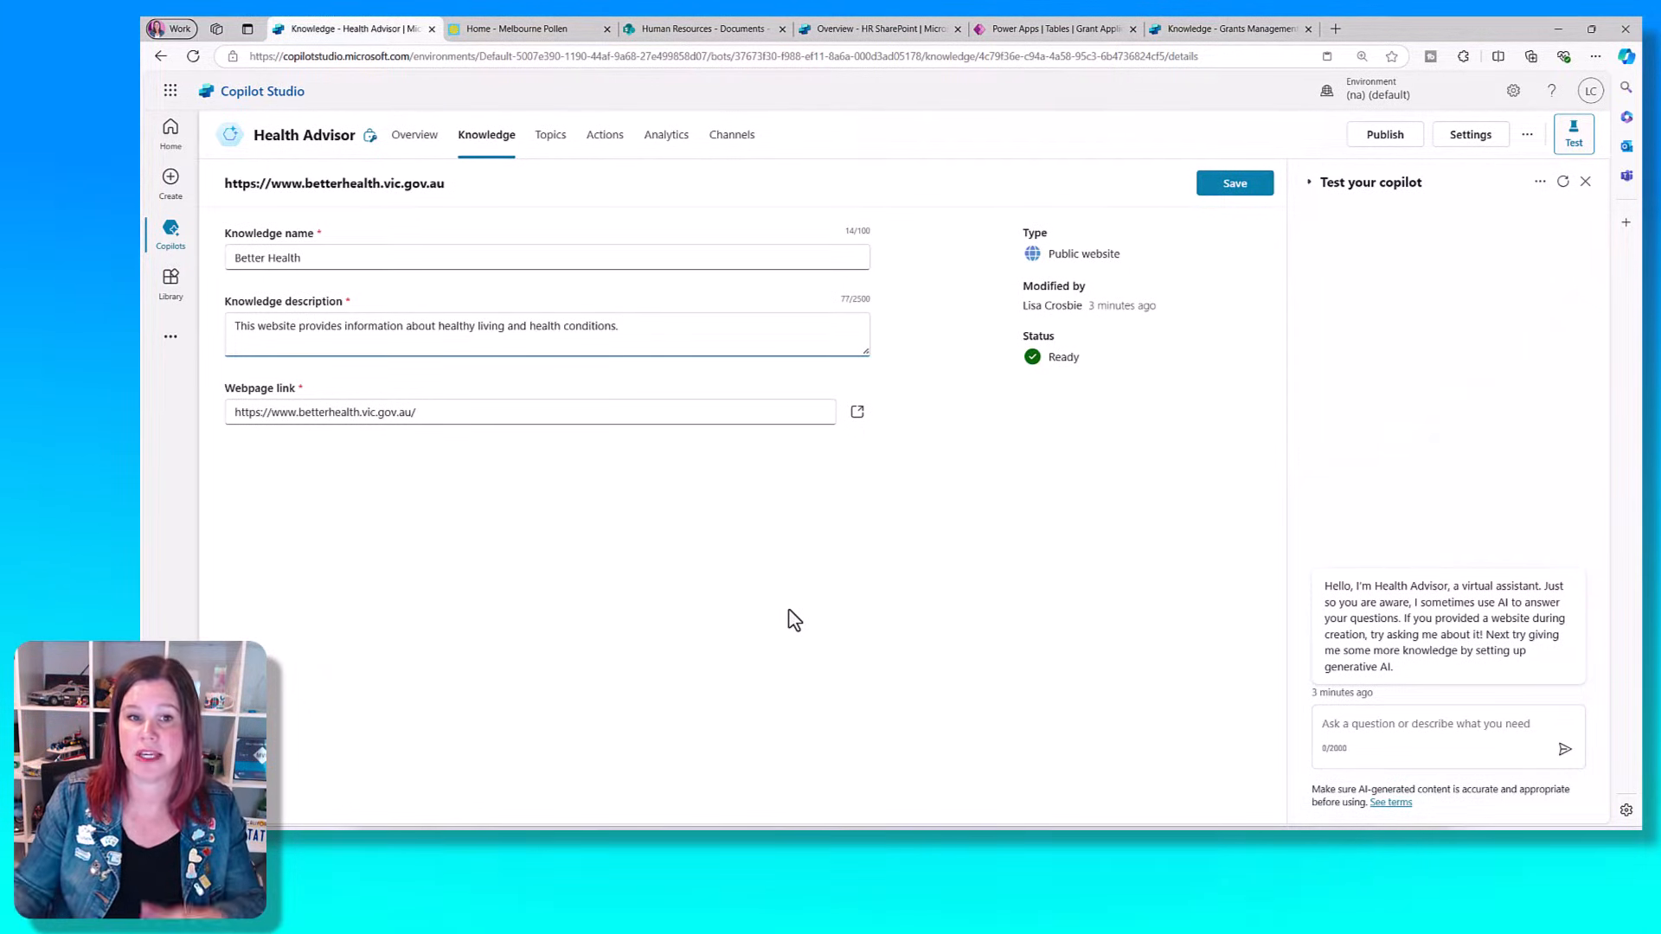
left_click(1246, 185)
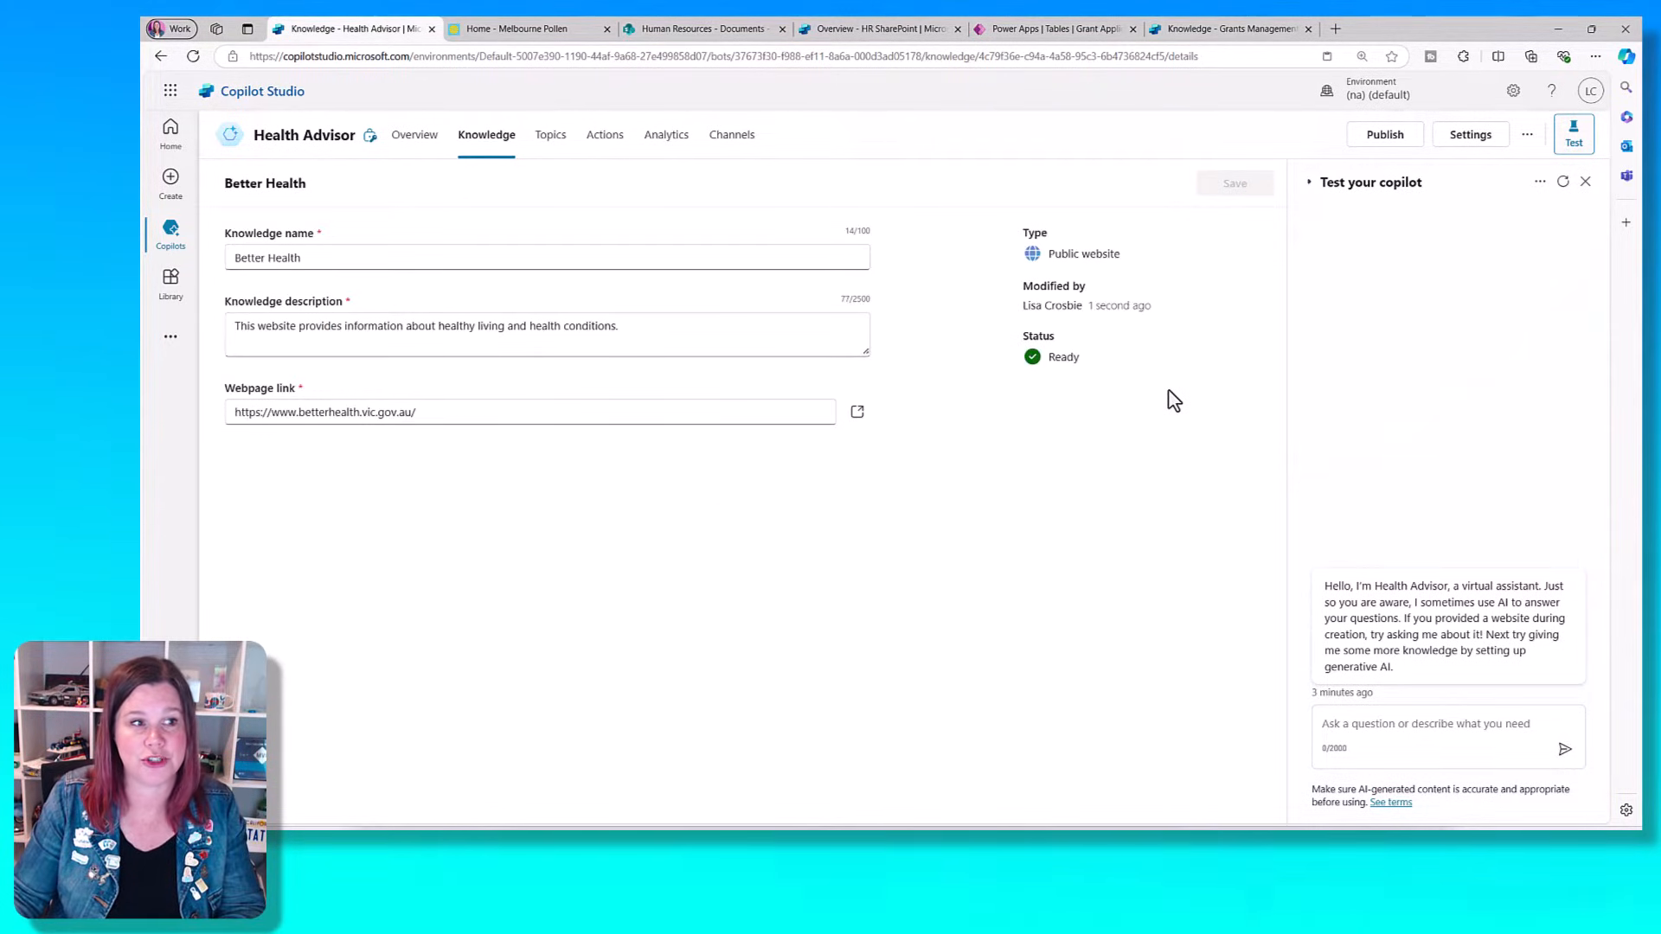
- Look through the Australian Dietary Guidelines PDF and upload Australian-Dietary-Guidelines-Standard-serves.pdf as a new knowledge file
left_click(491, 142)
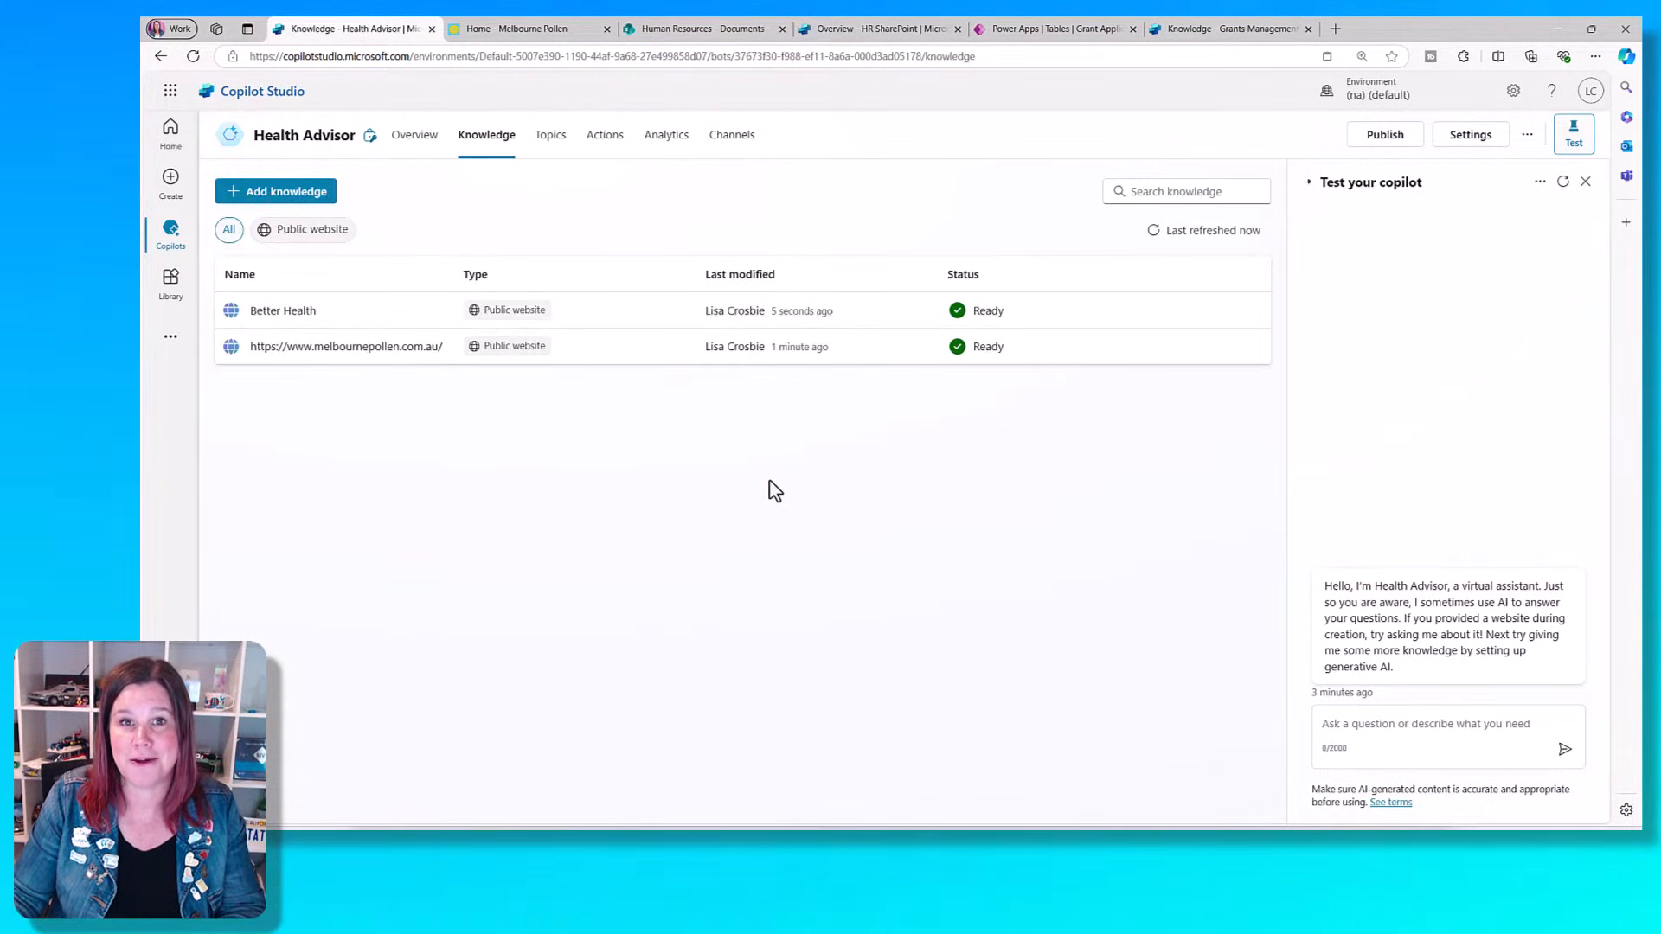
left_click(279, 195)
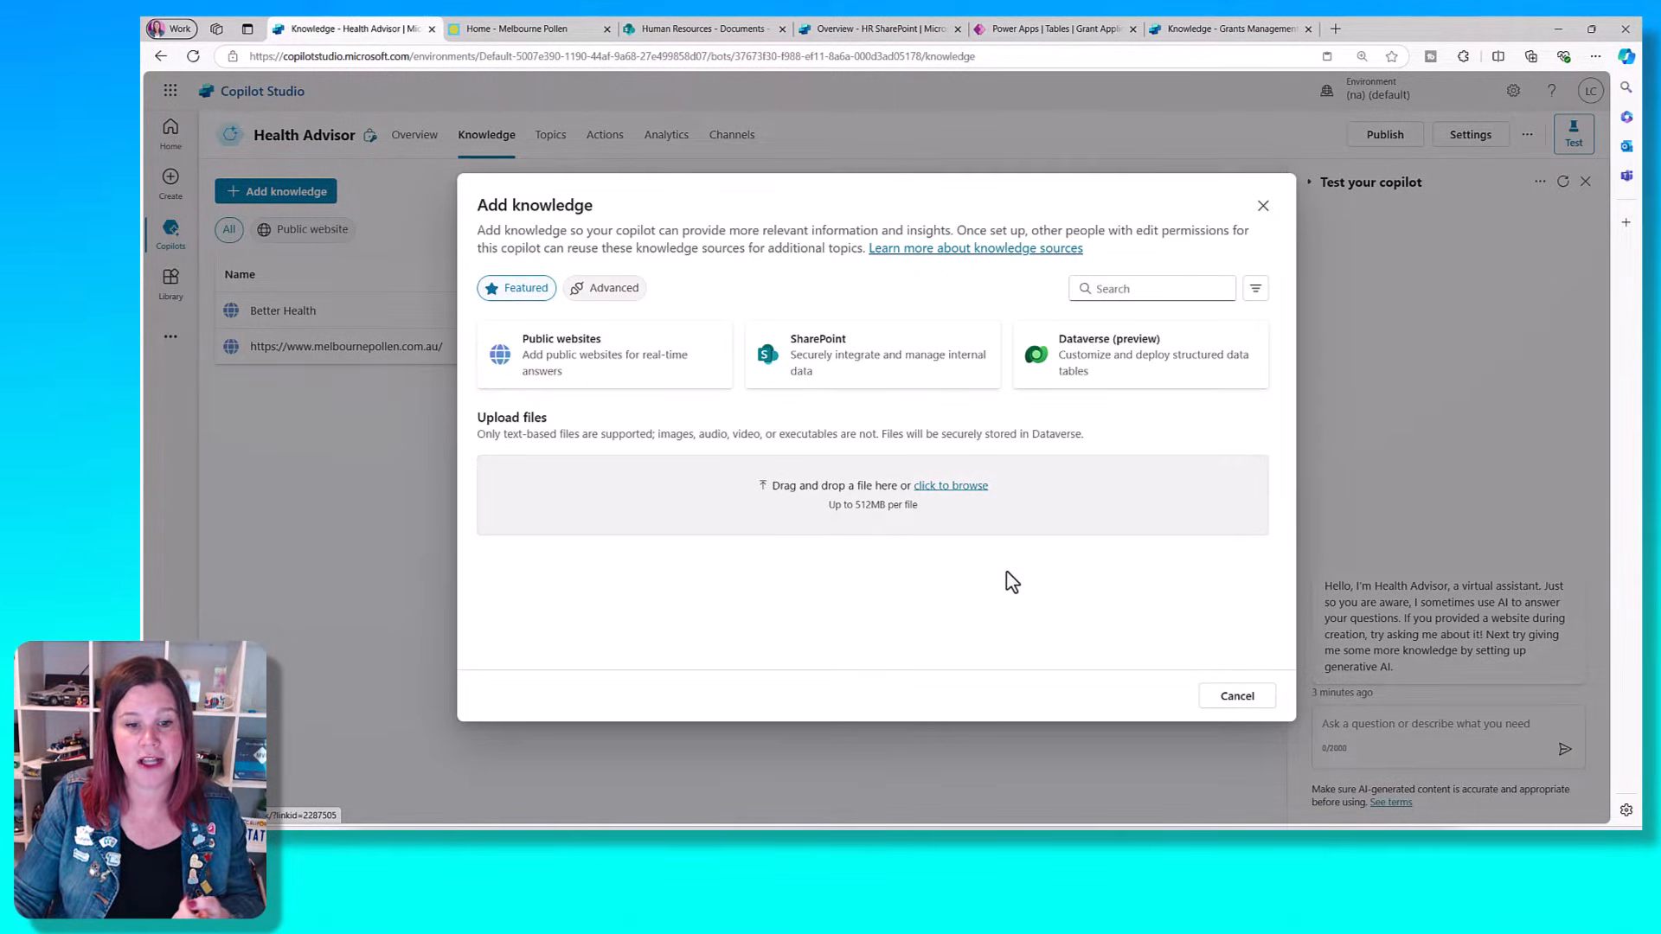
left_click(1091, 844)
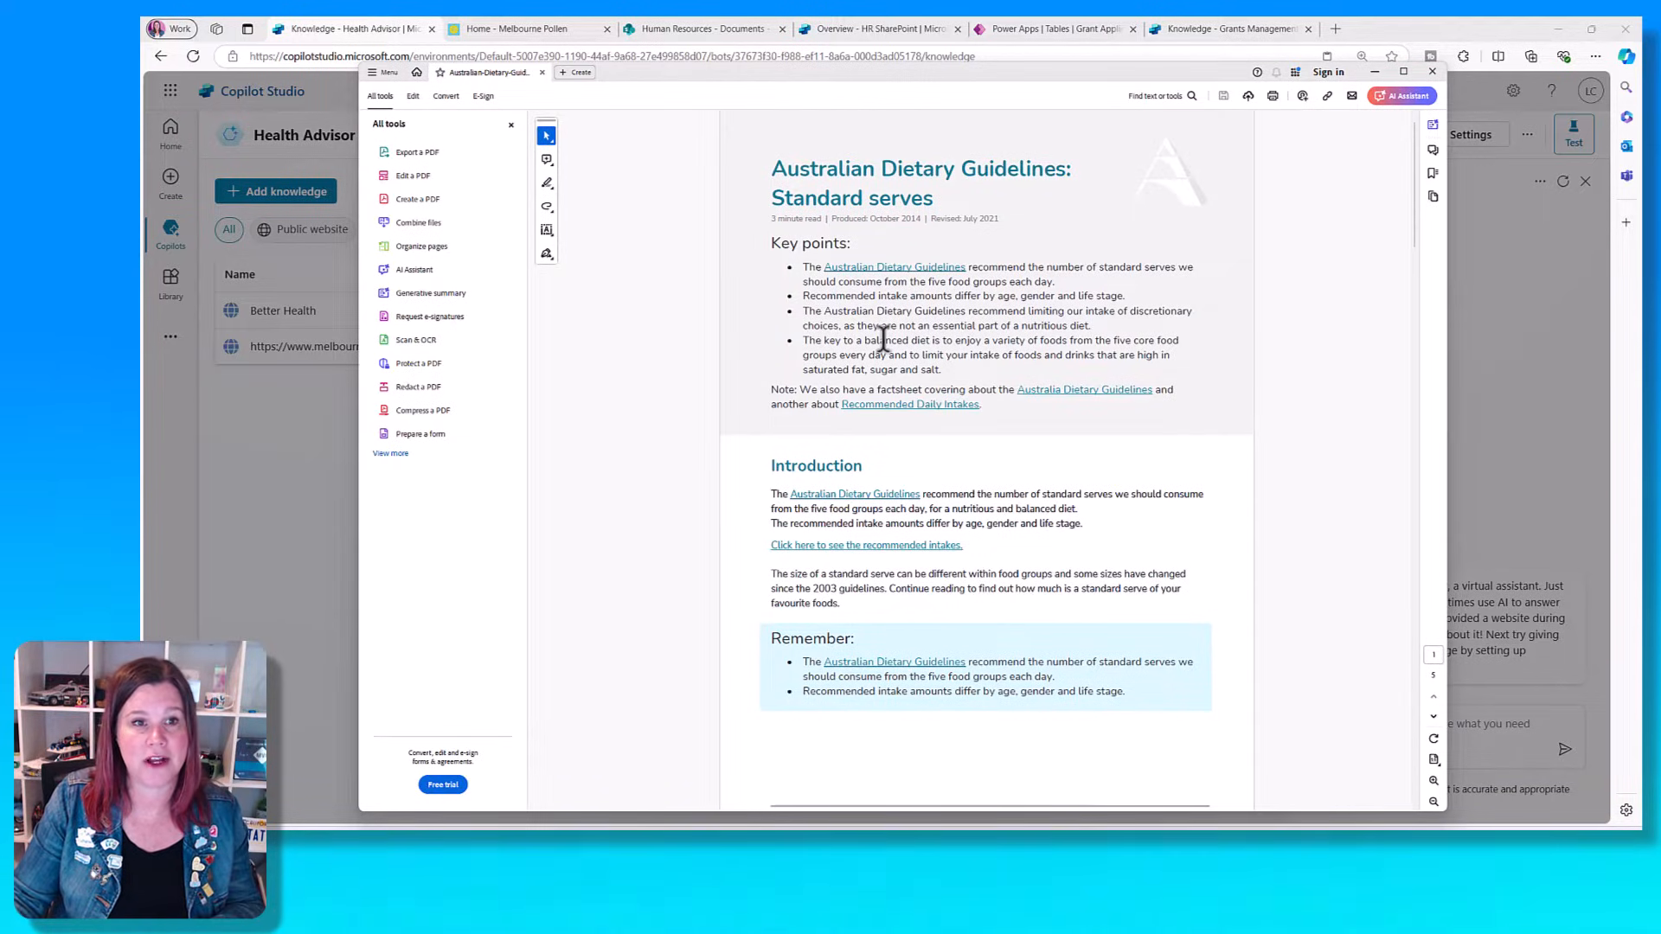
scroll(882, 340, "down", 1)
scroll(883, 338, "down", 6)
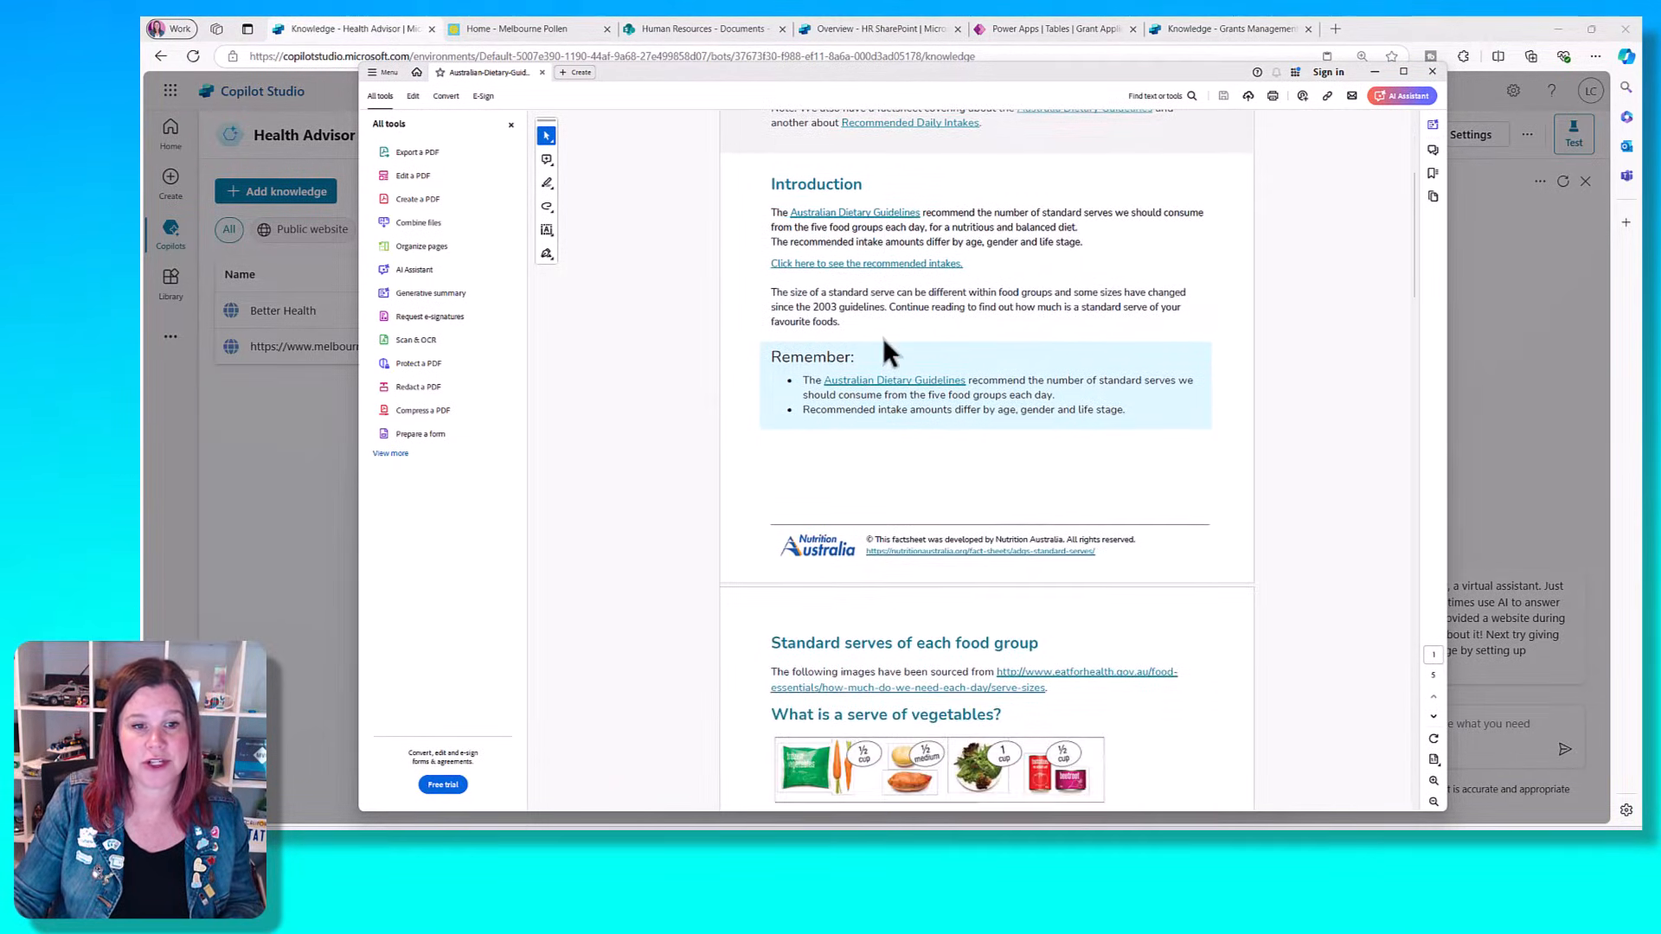
scroll(883, 337, "down", 8)
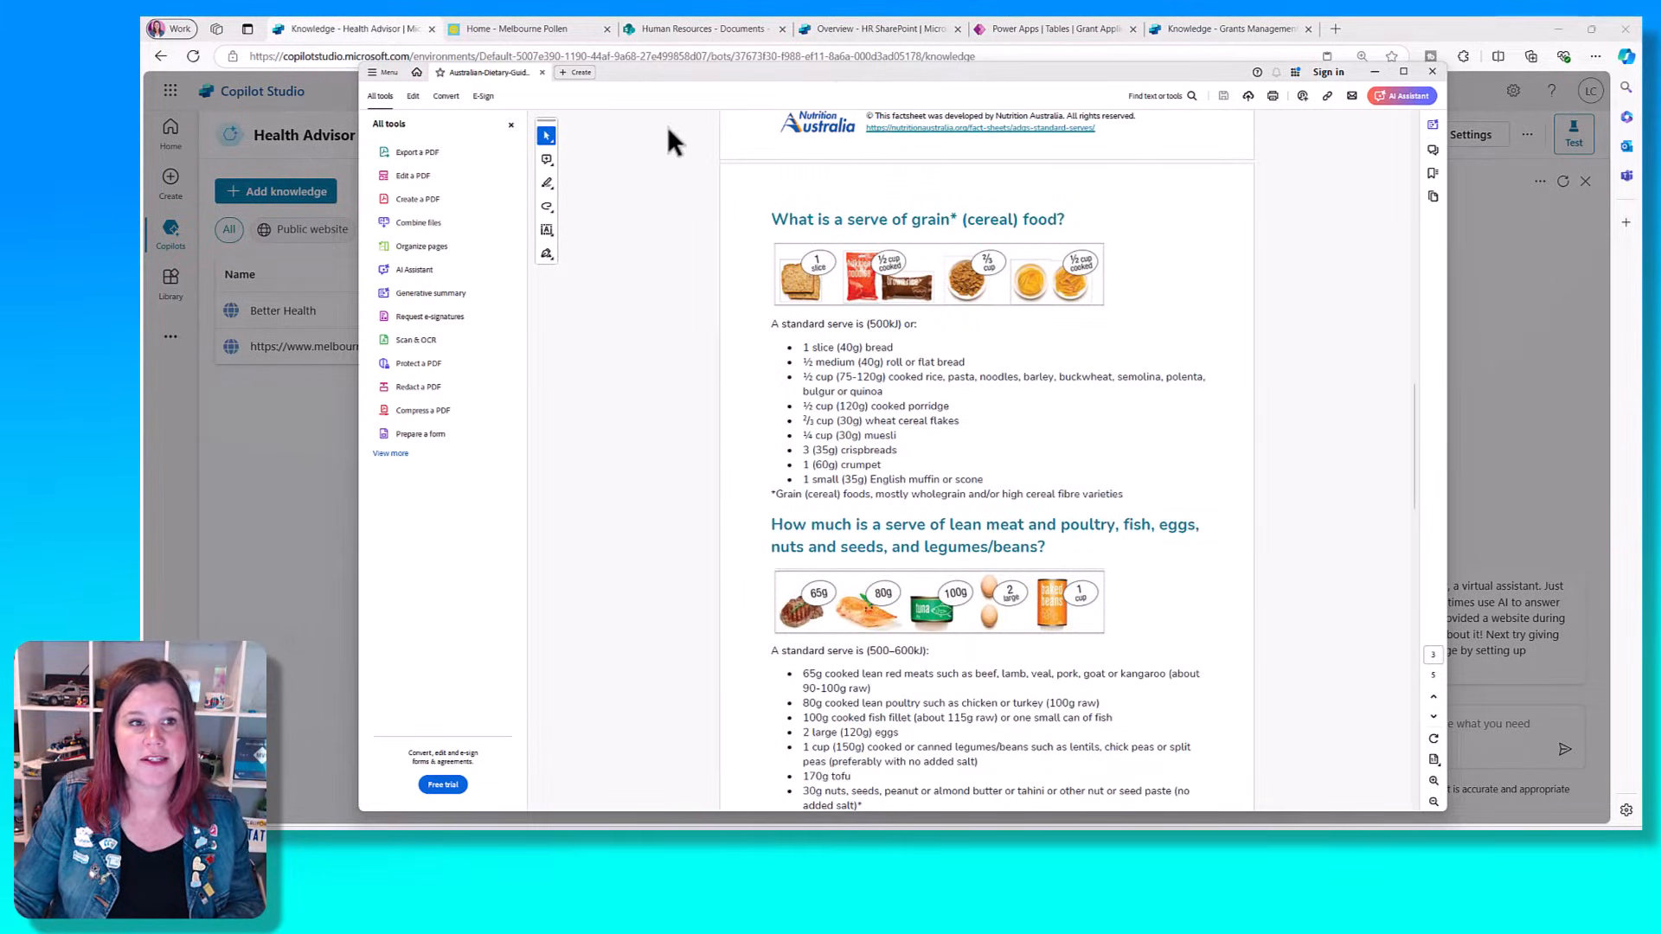
left_click(1434, 70)
left_click_drag(1465, 730, 960, 498)
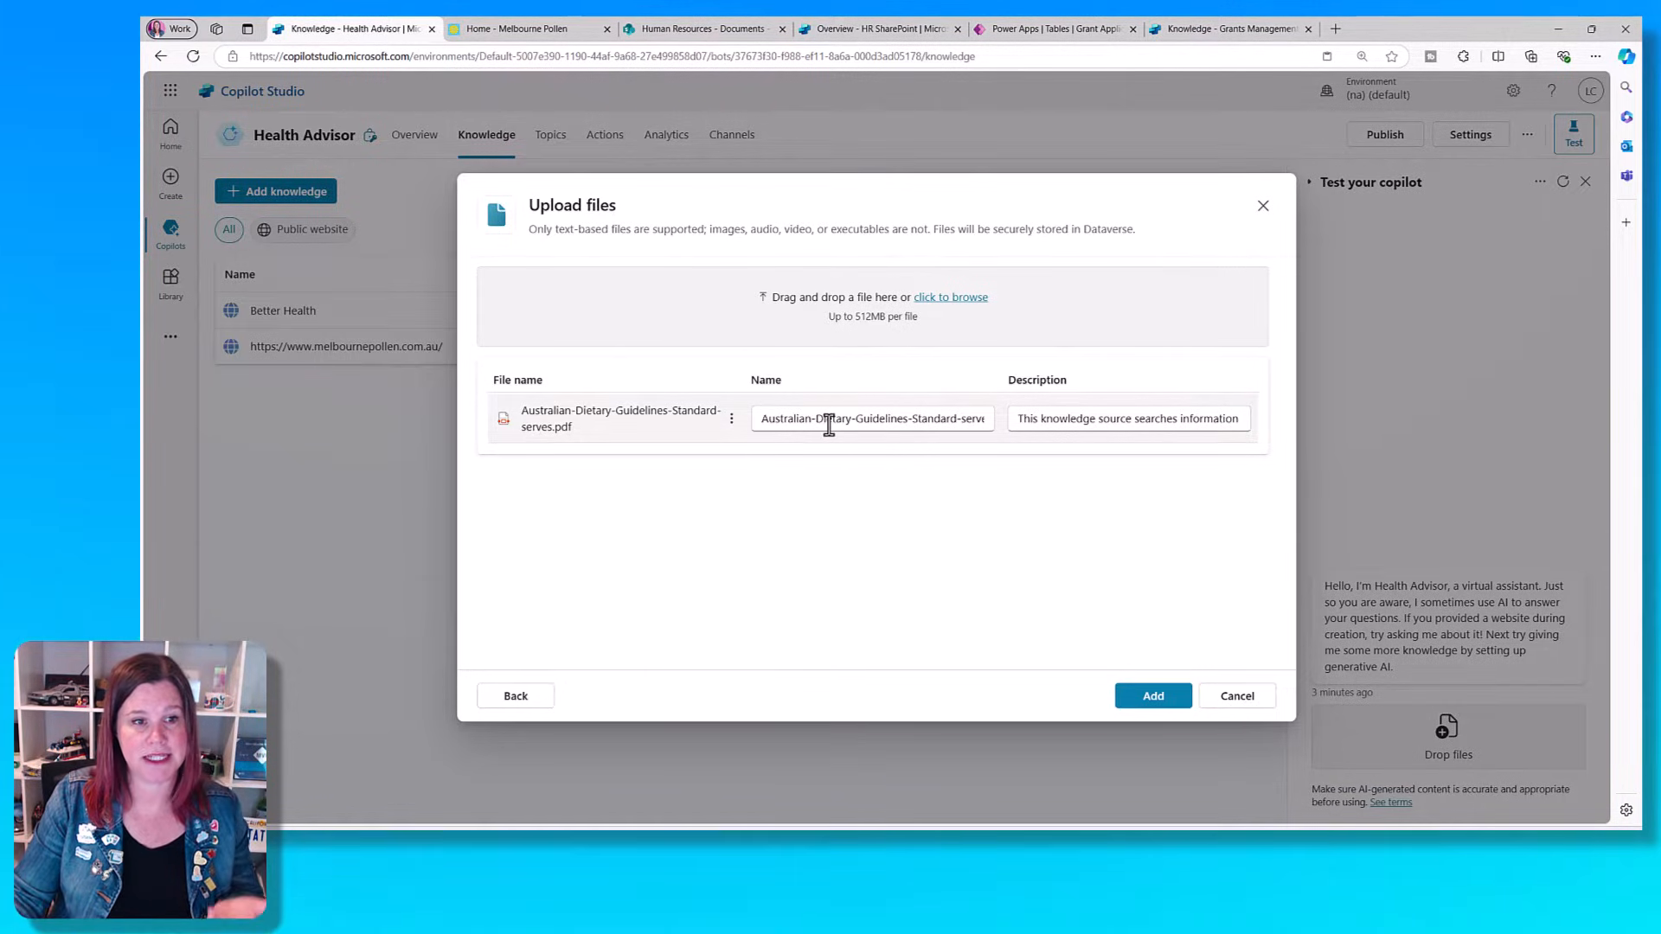
- Describe the uploaded PDF as "This provides information about the Australian dietary guidelines including standard food servings" and add it to the knowledge
left_click_drag(1018, 419, 1332, 416)
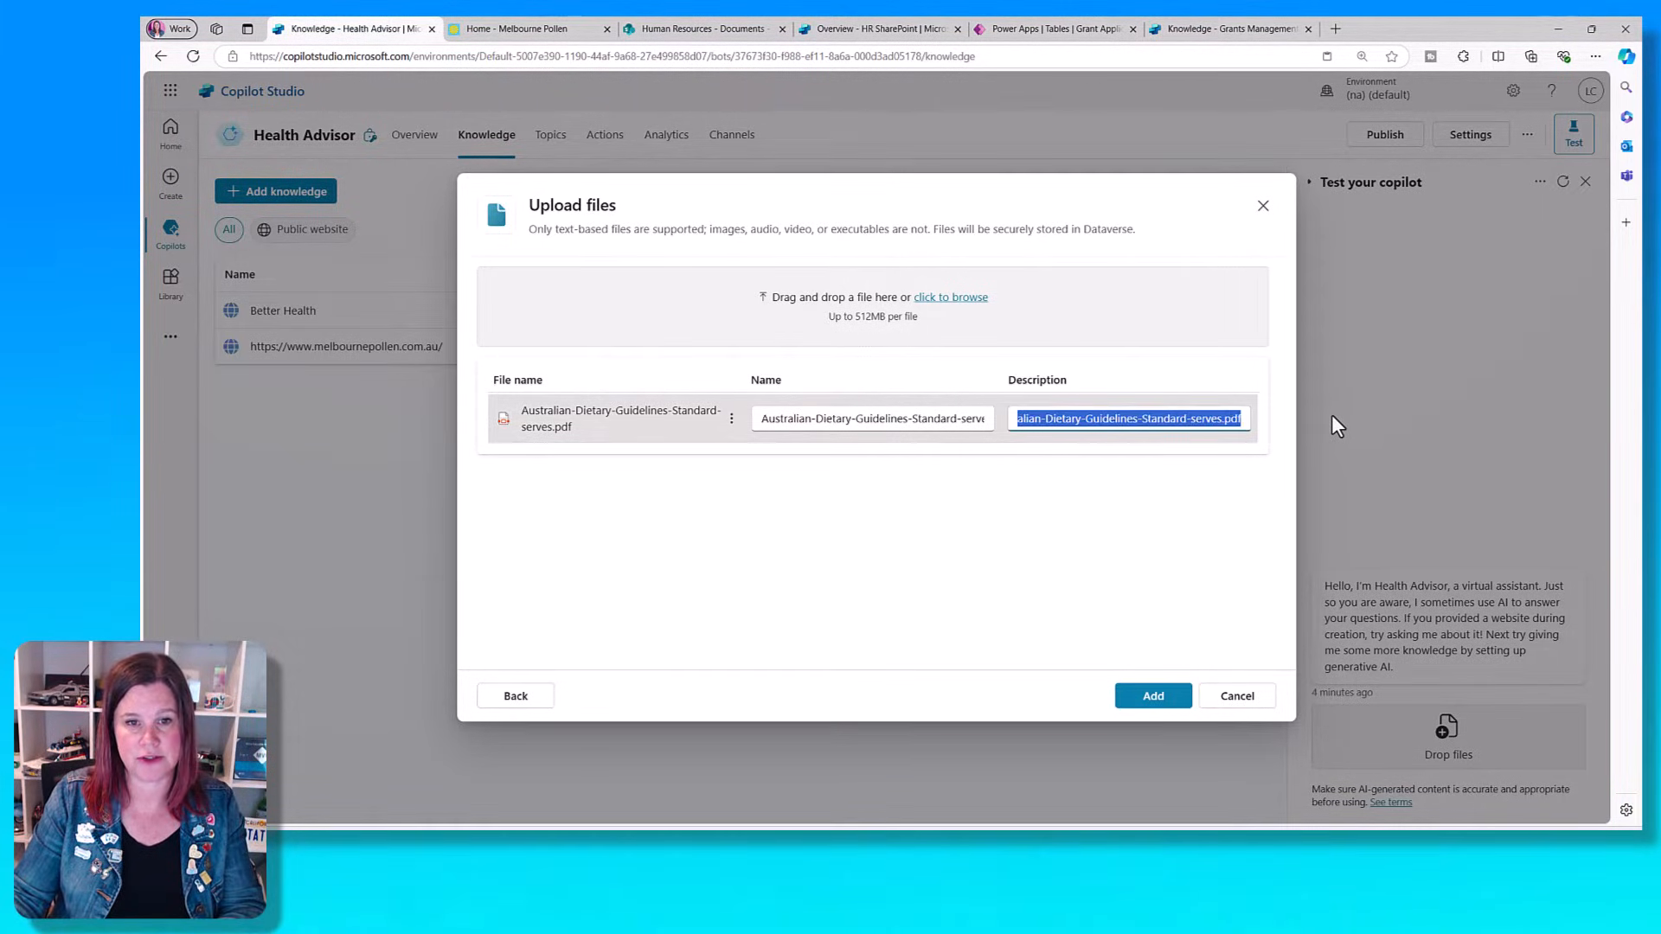
type("This provide")
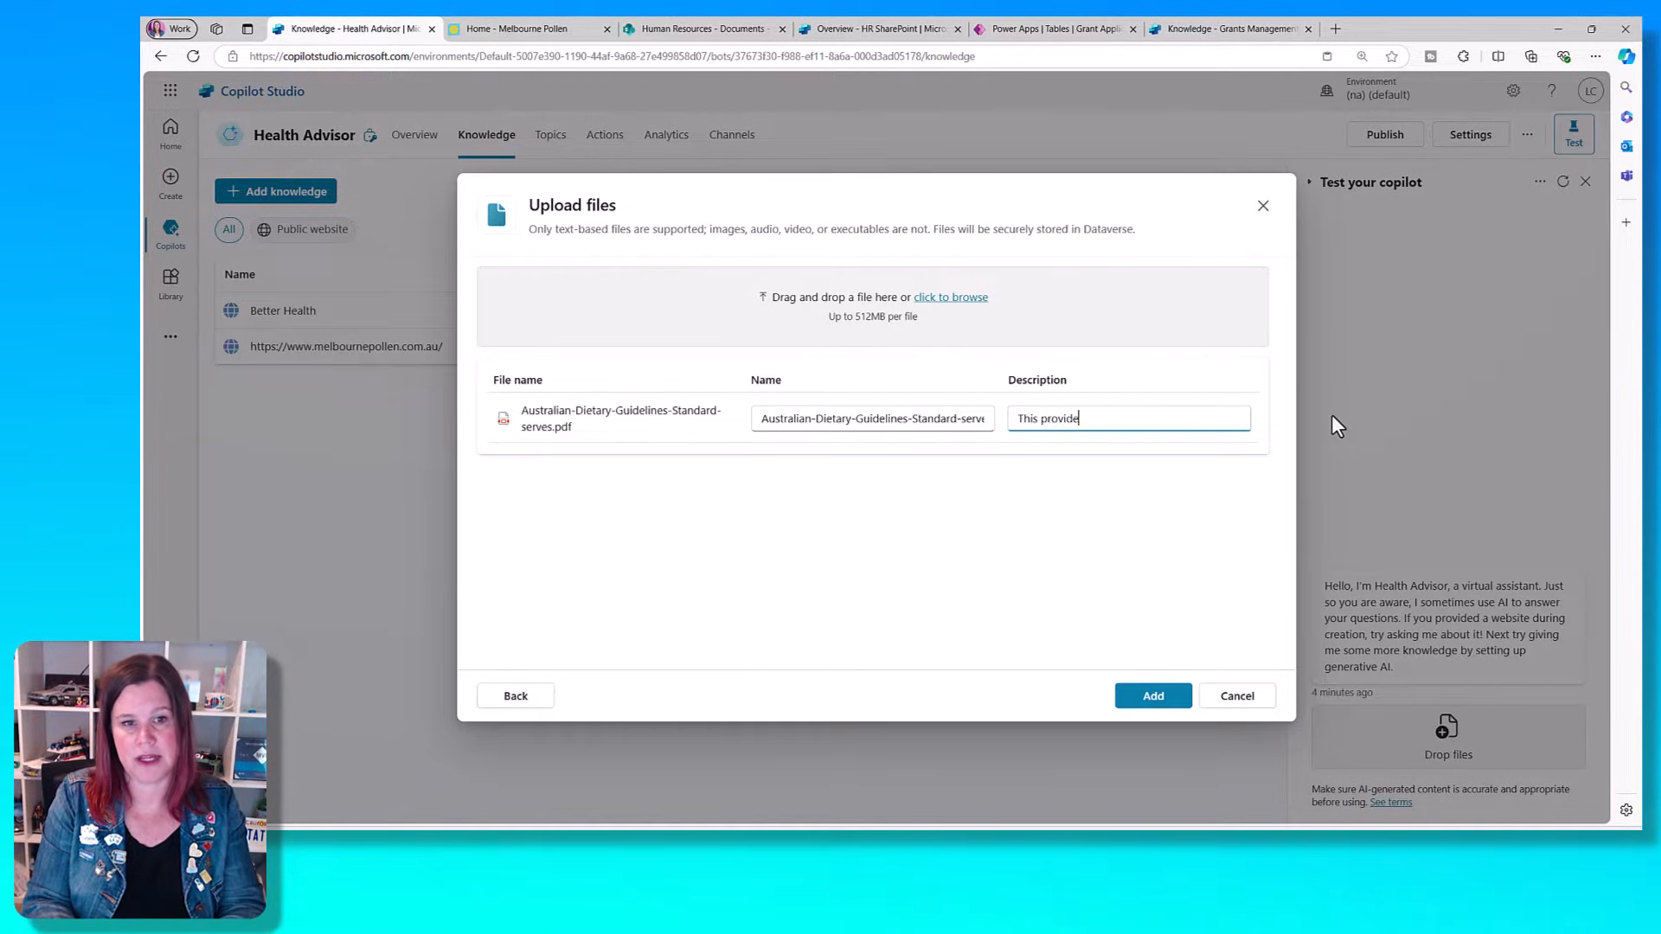
type("s information about the Australa")
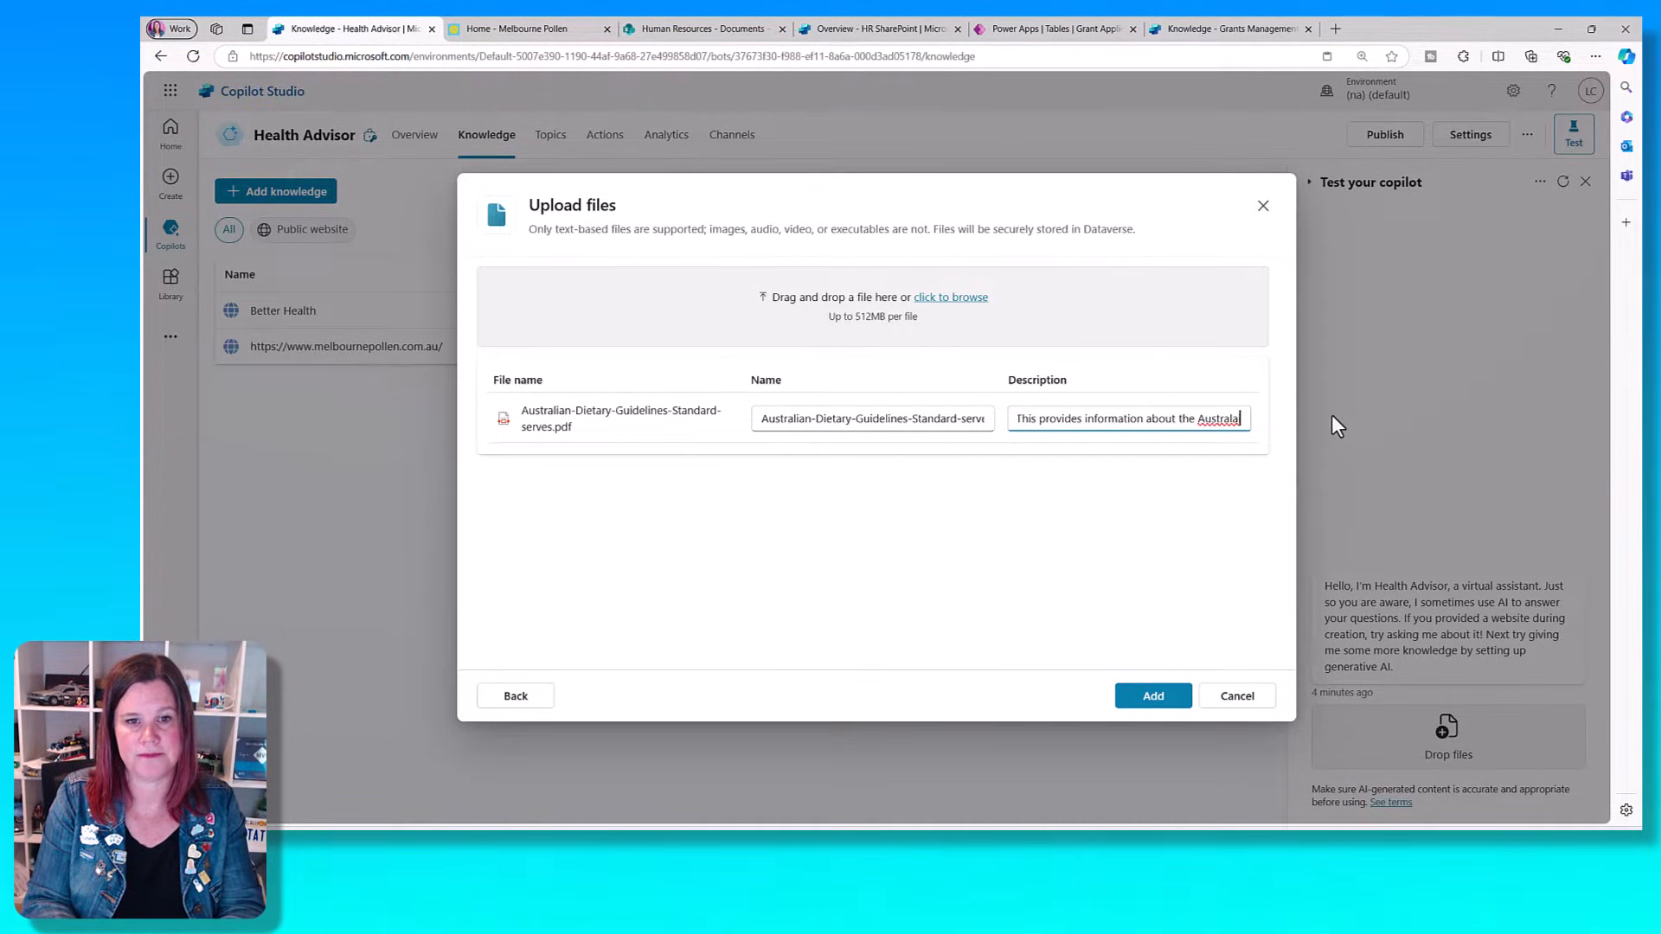
key("BackSpace")
type("ian dietary")
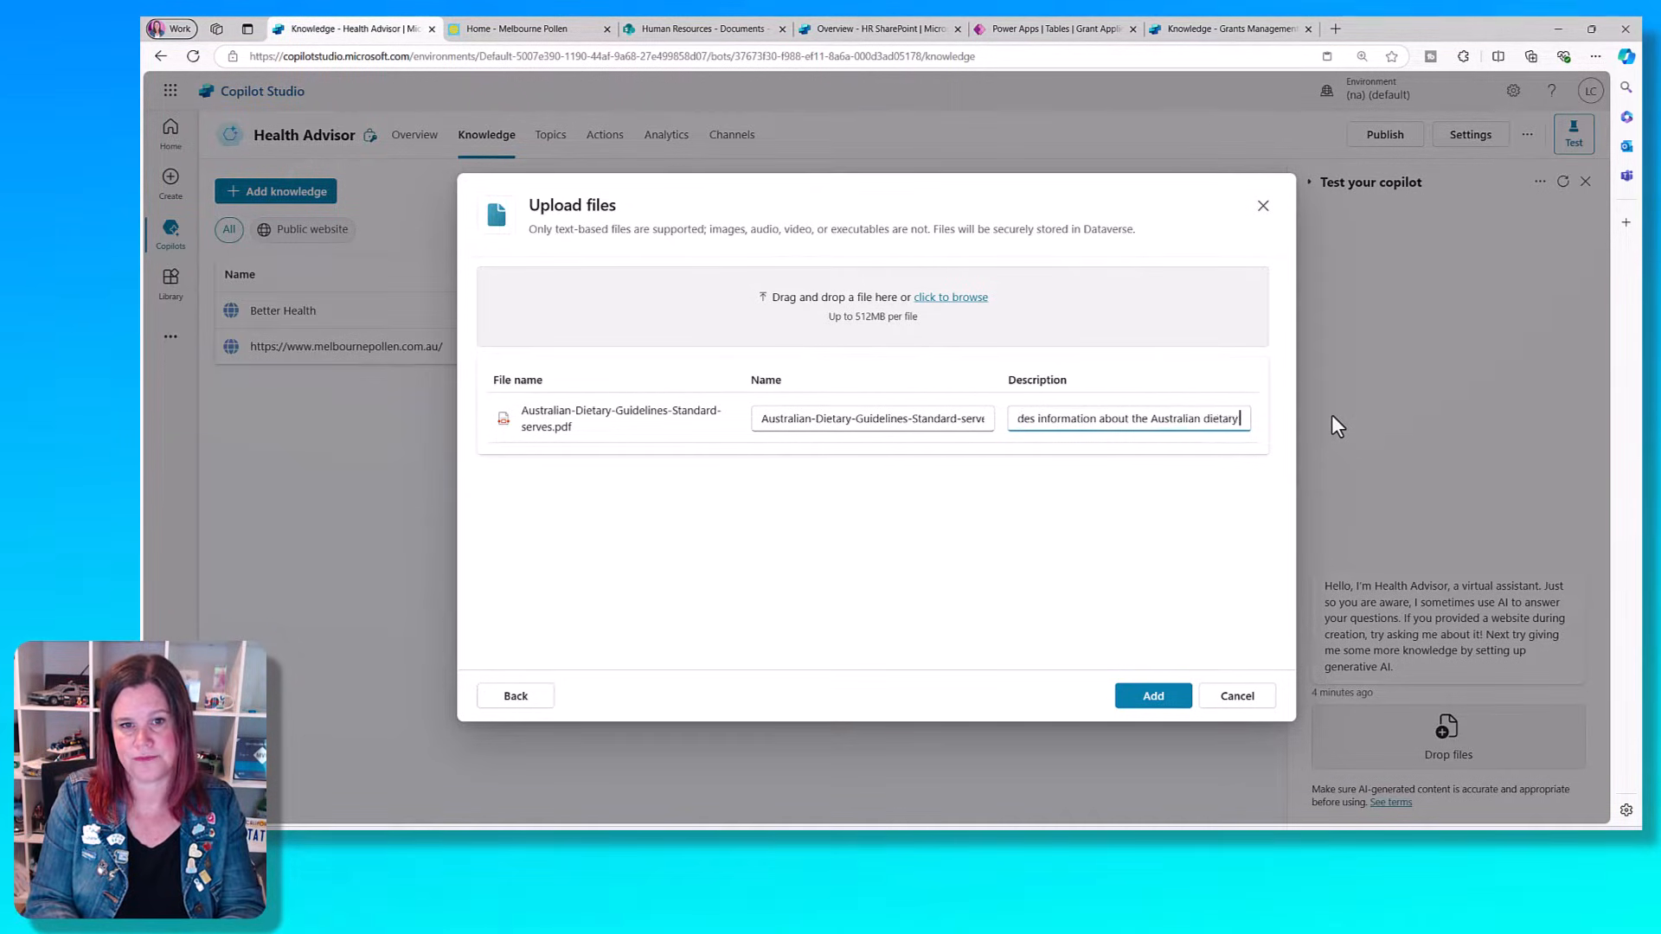
type(" guidelines includ")
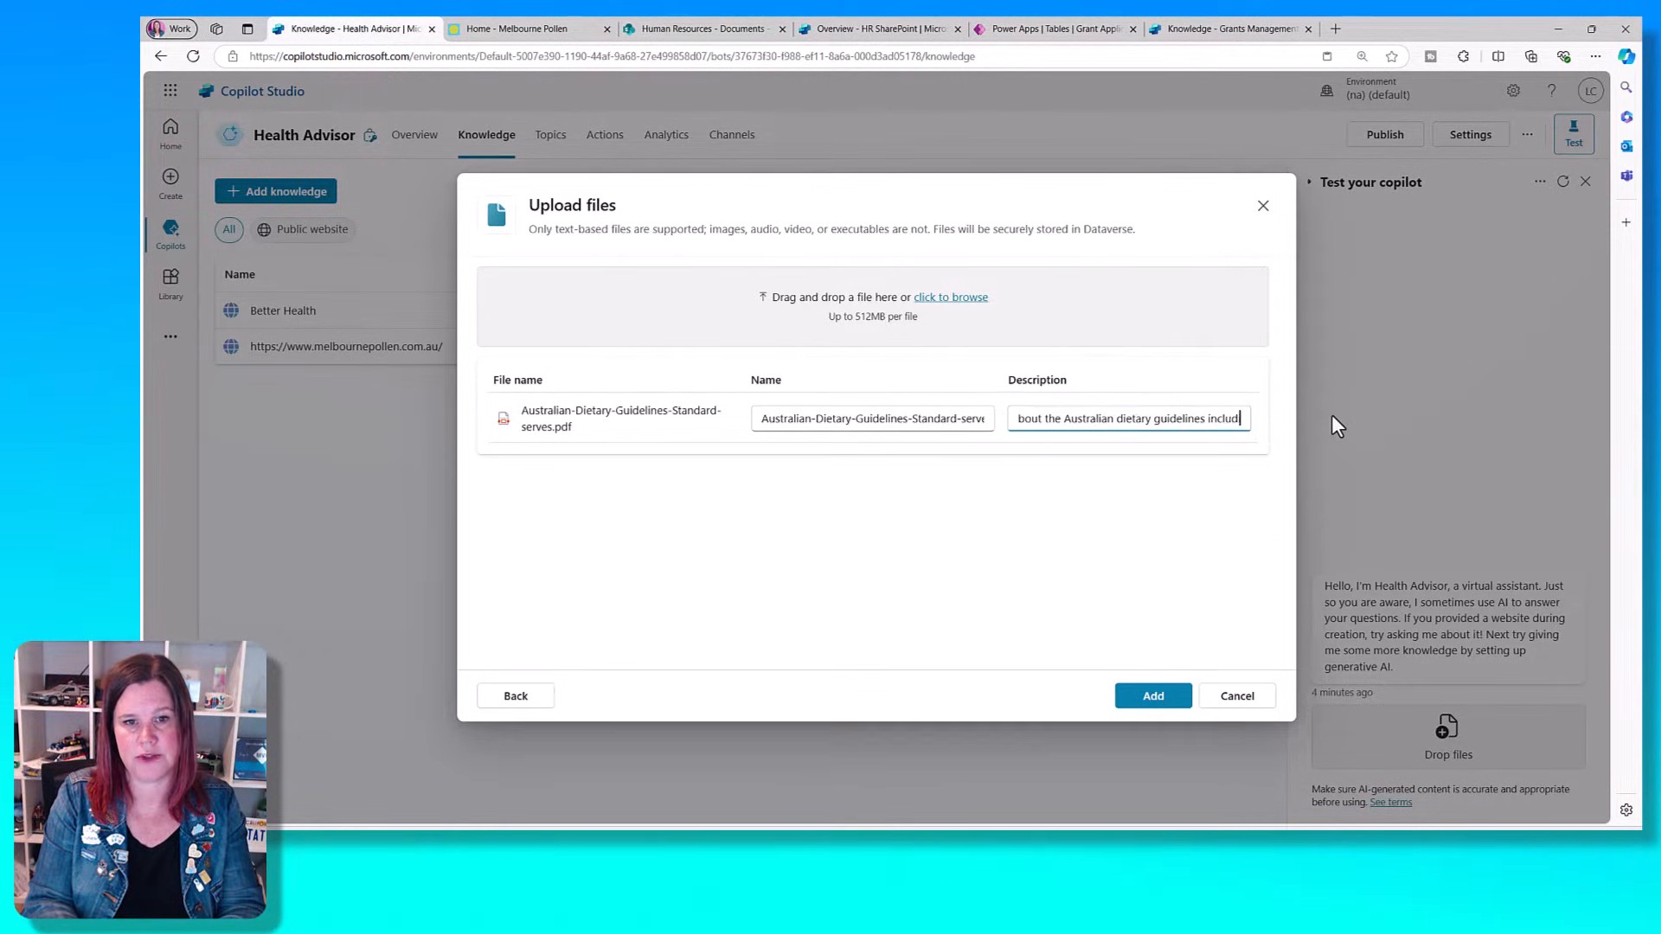
type("ing standard food servings")
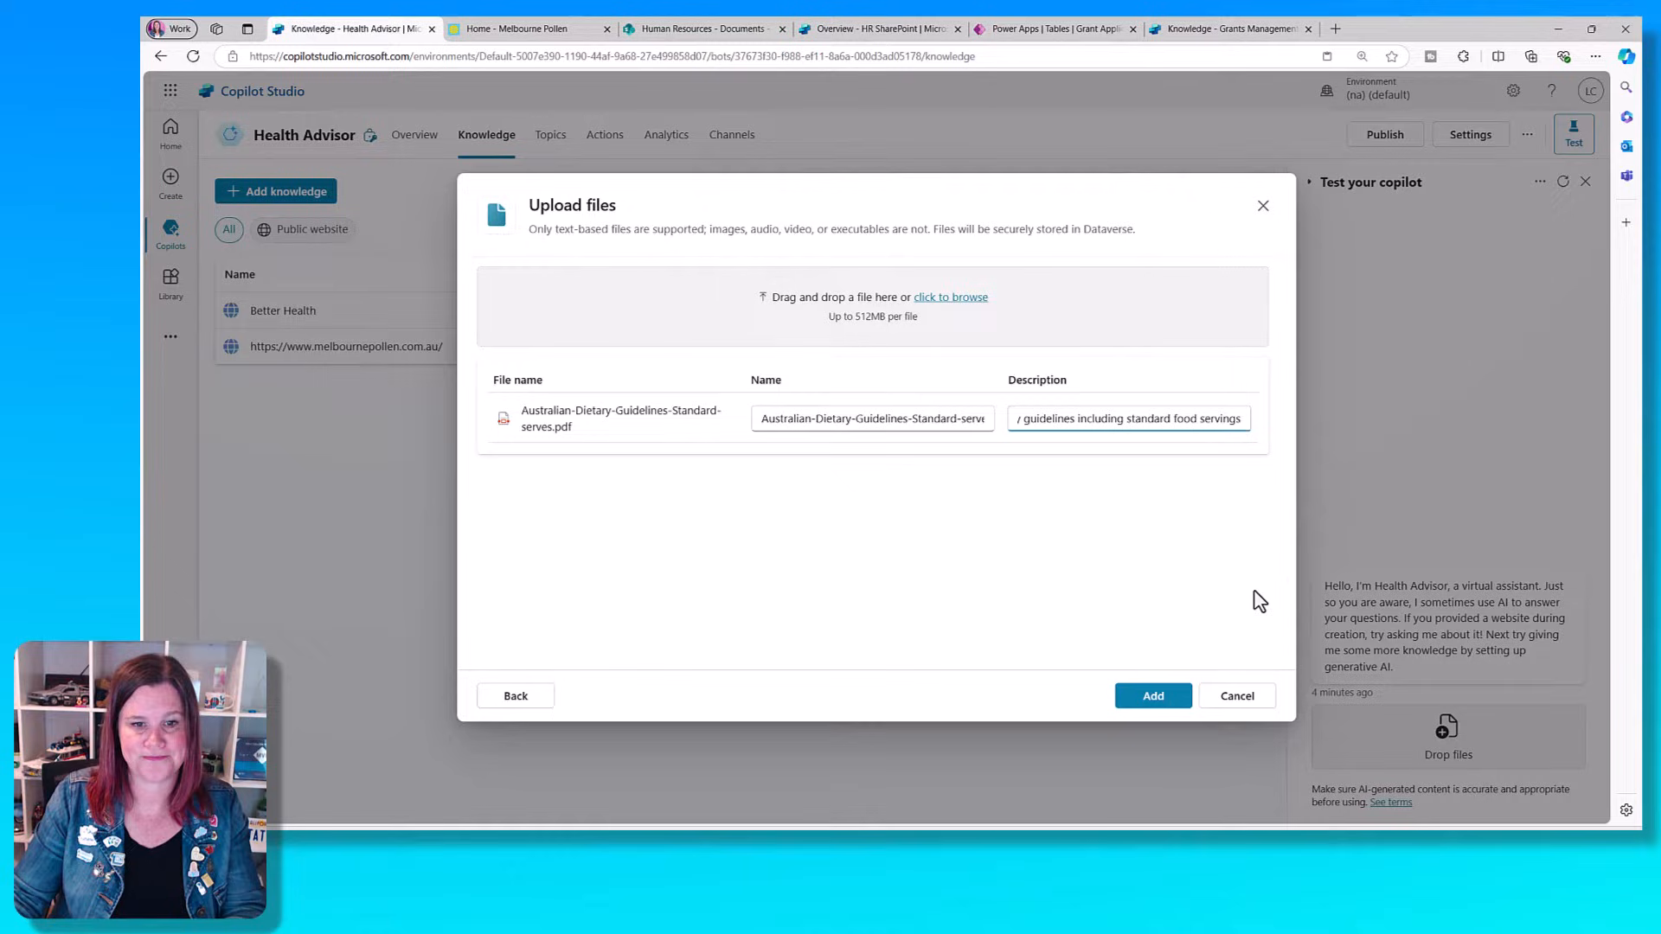
left_click(1151, 696)
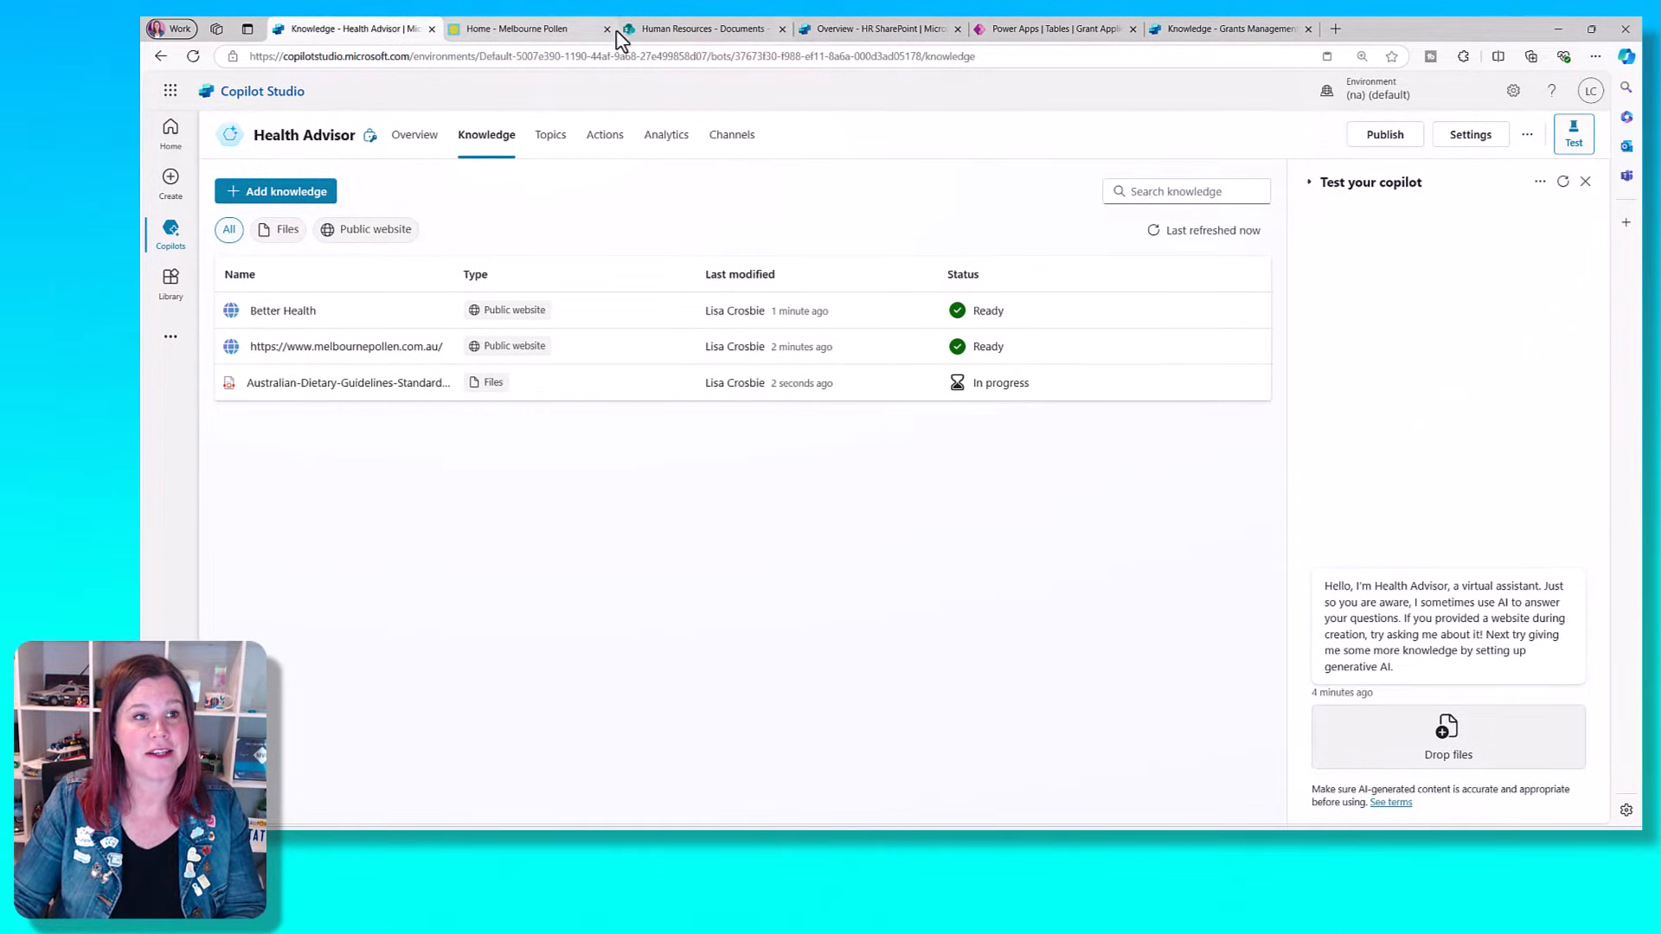
- Open the Healthy Living Assistant copilot and ask it "What is a standard serve of bread" in the test chat
left_click(169, 231)
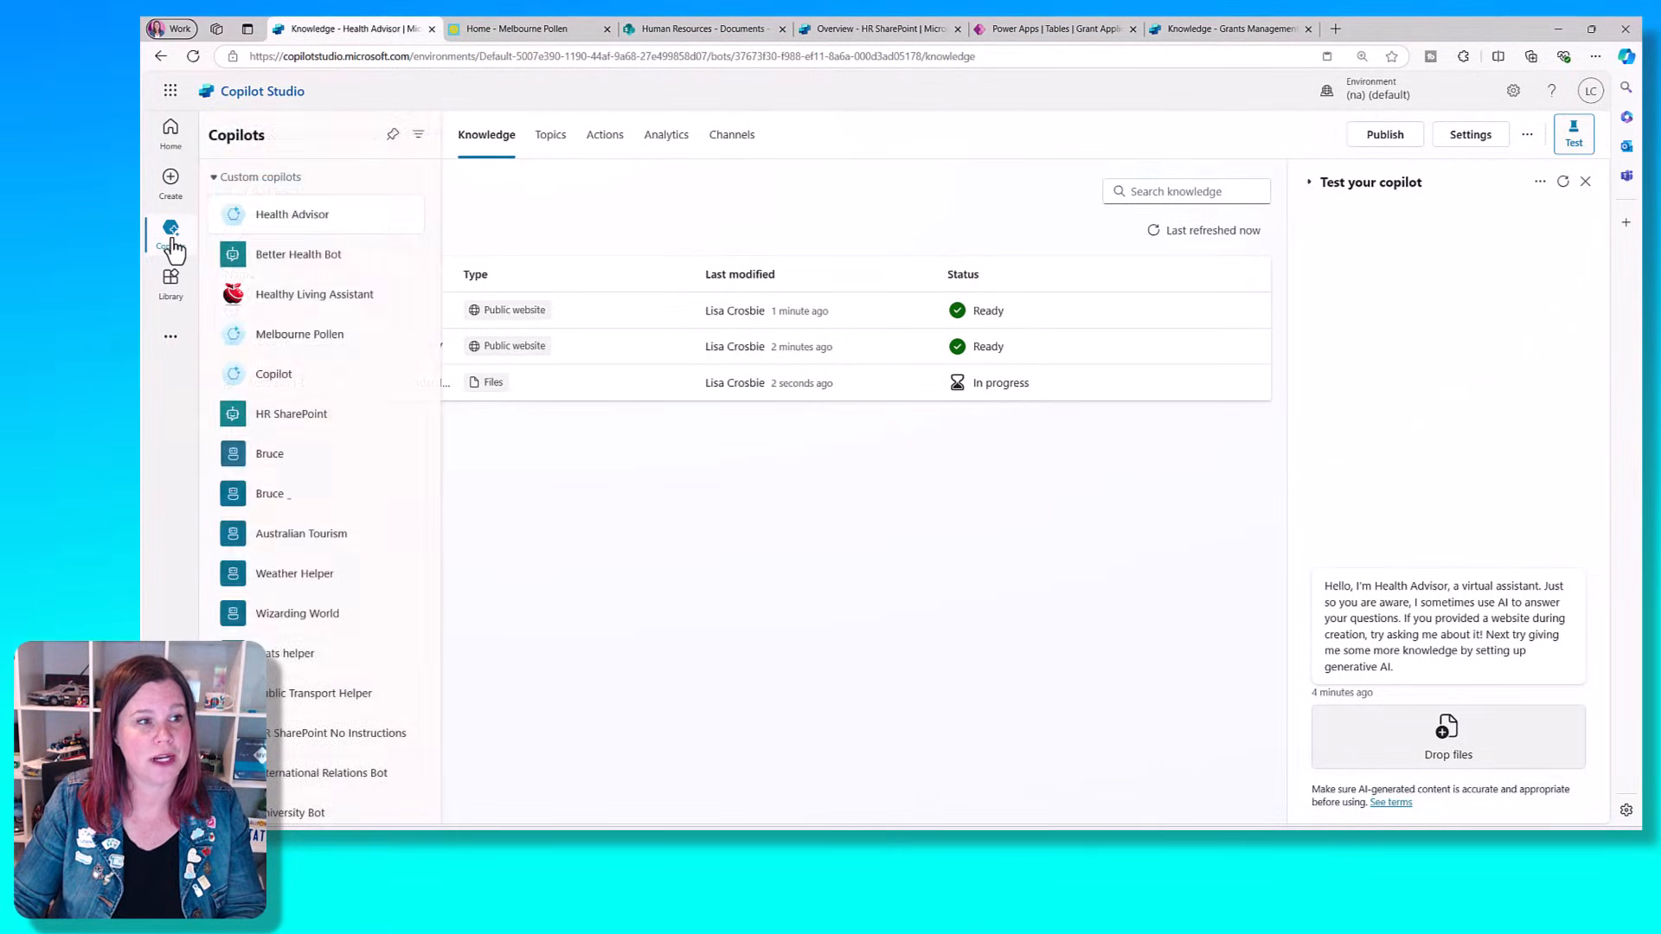
left_click(285, 294)
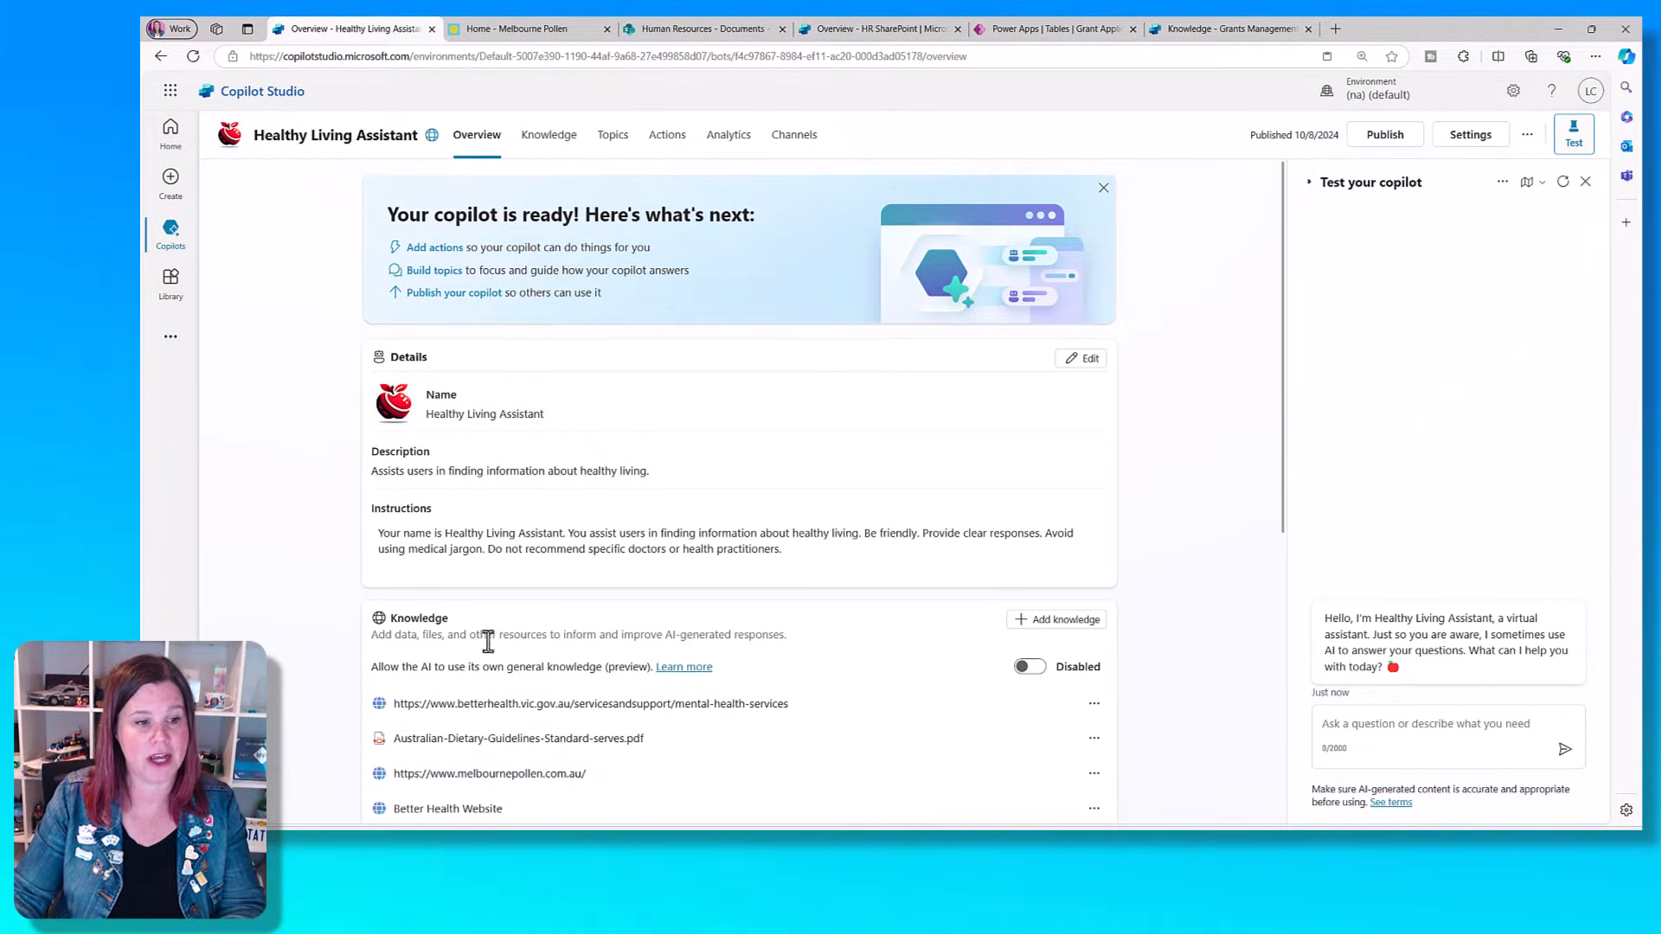
left_click(1393, 731)
type("Wh")
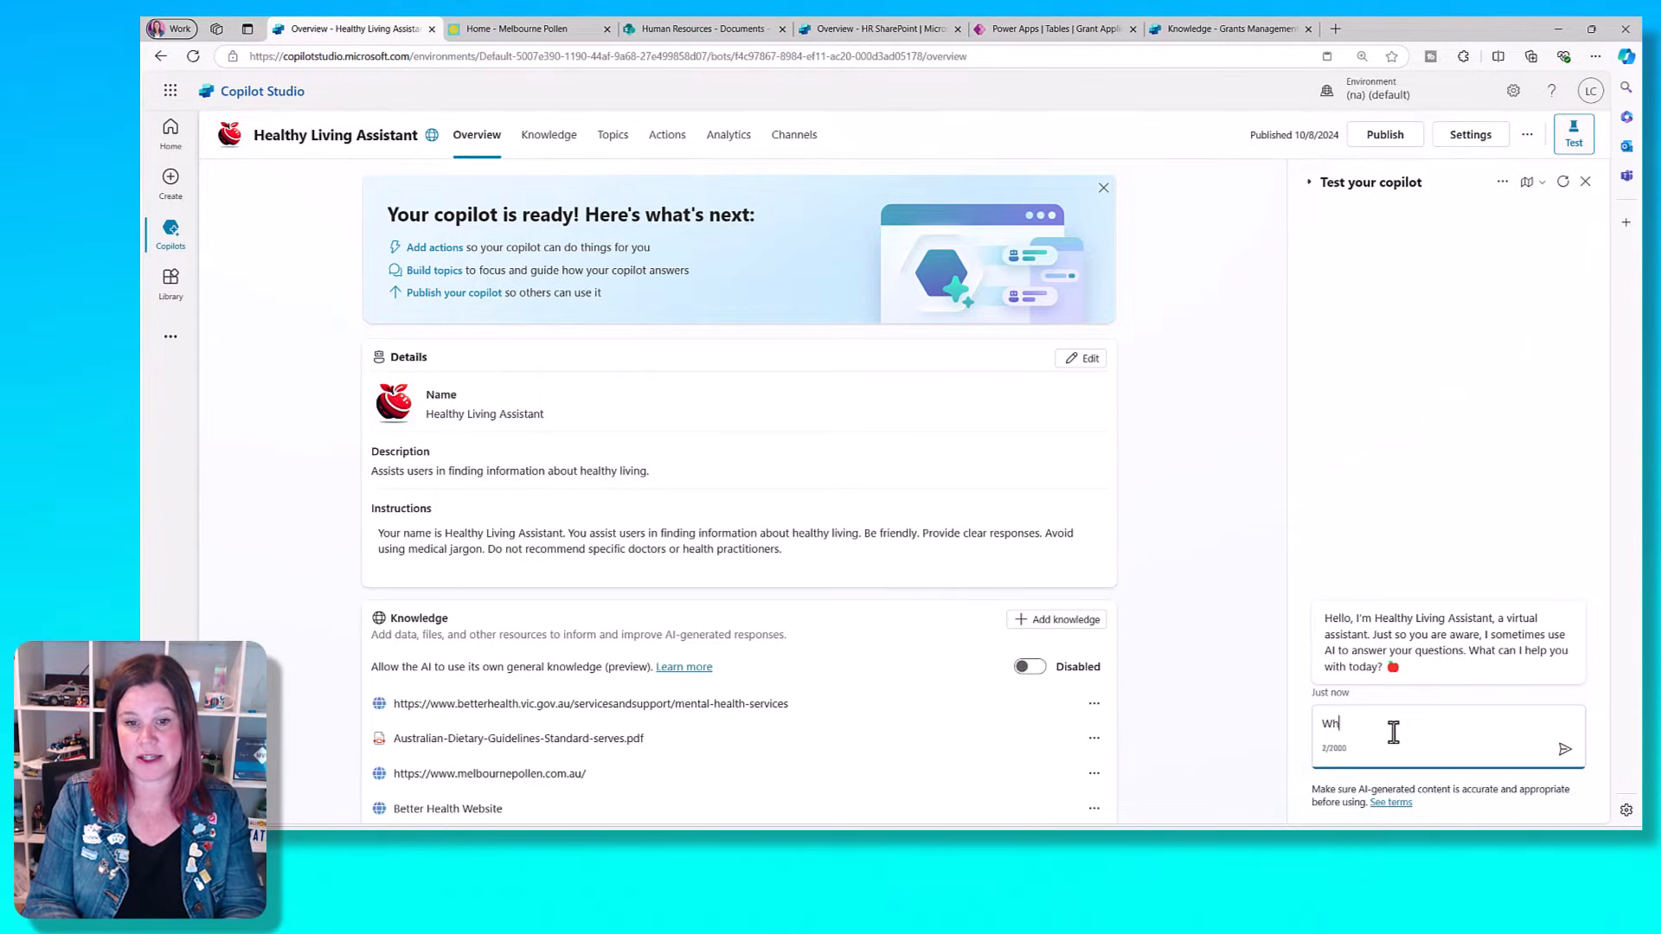
type("at is a standar")
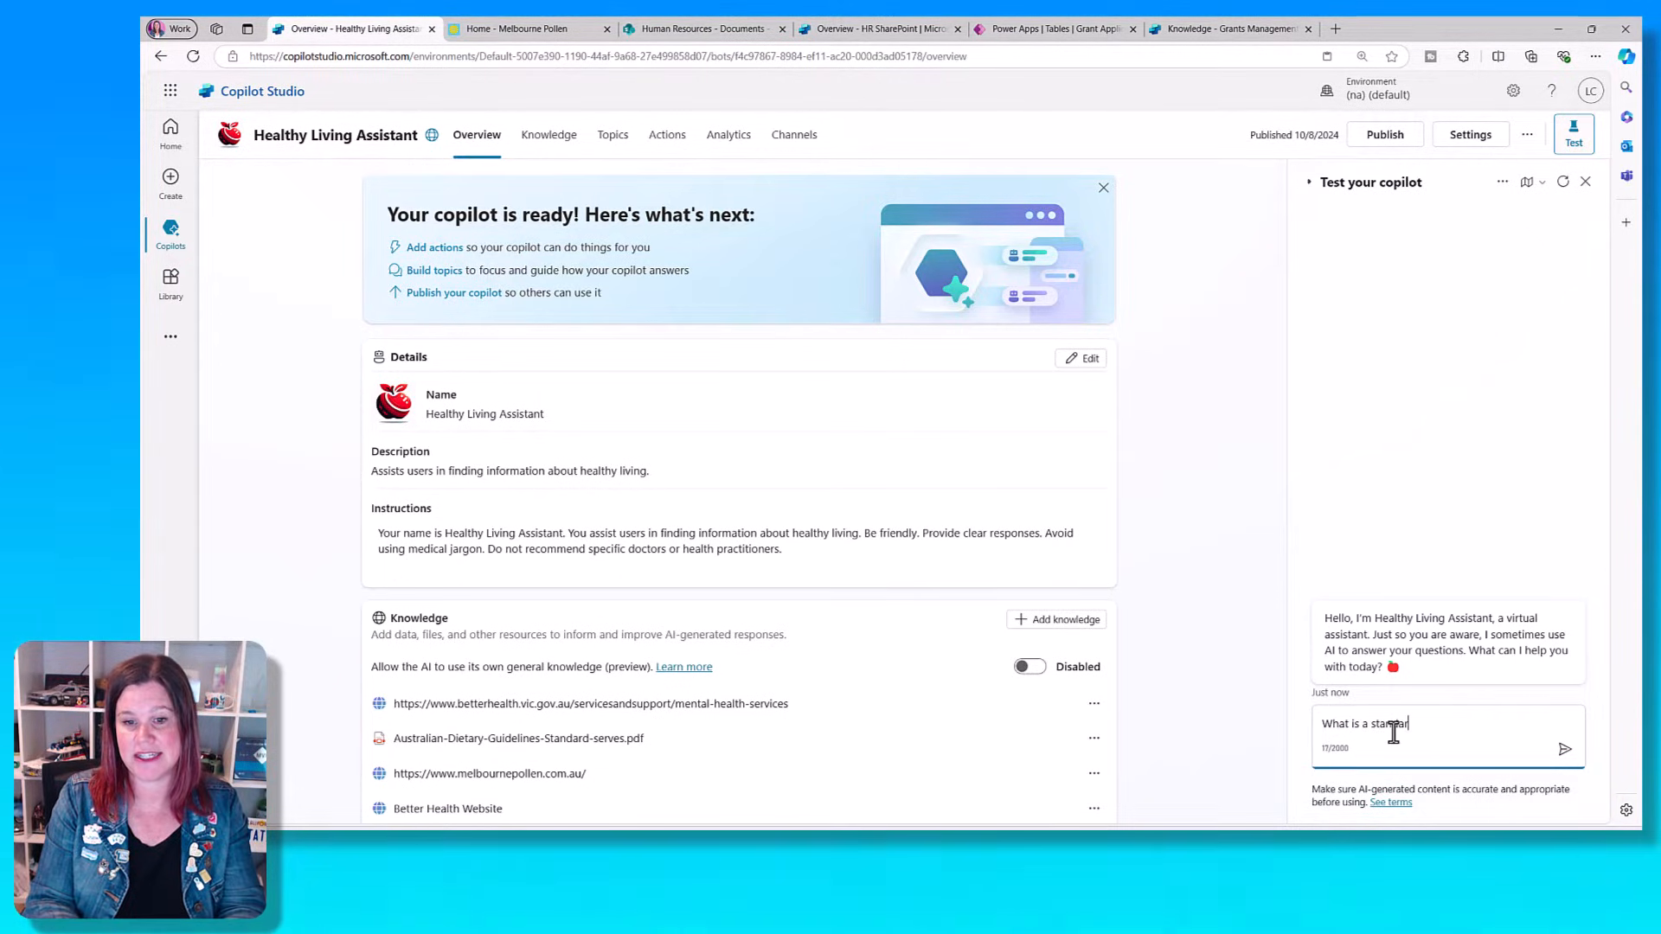
type("d service of")
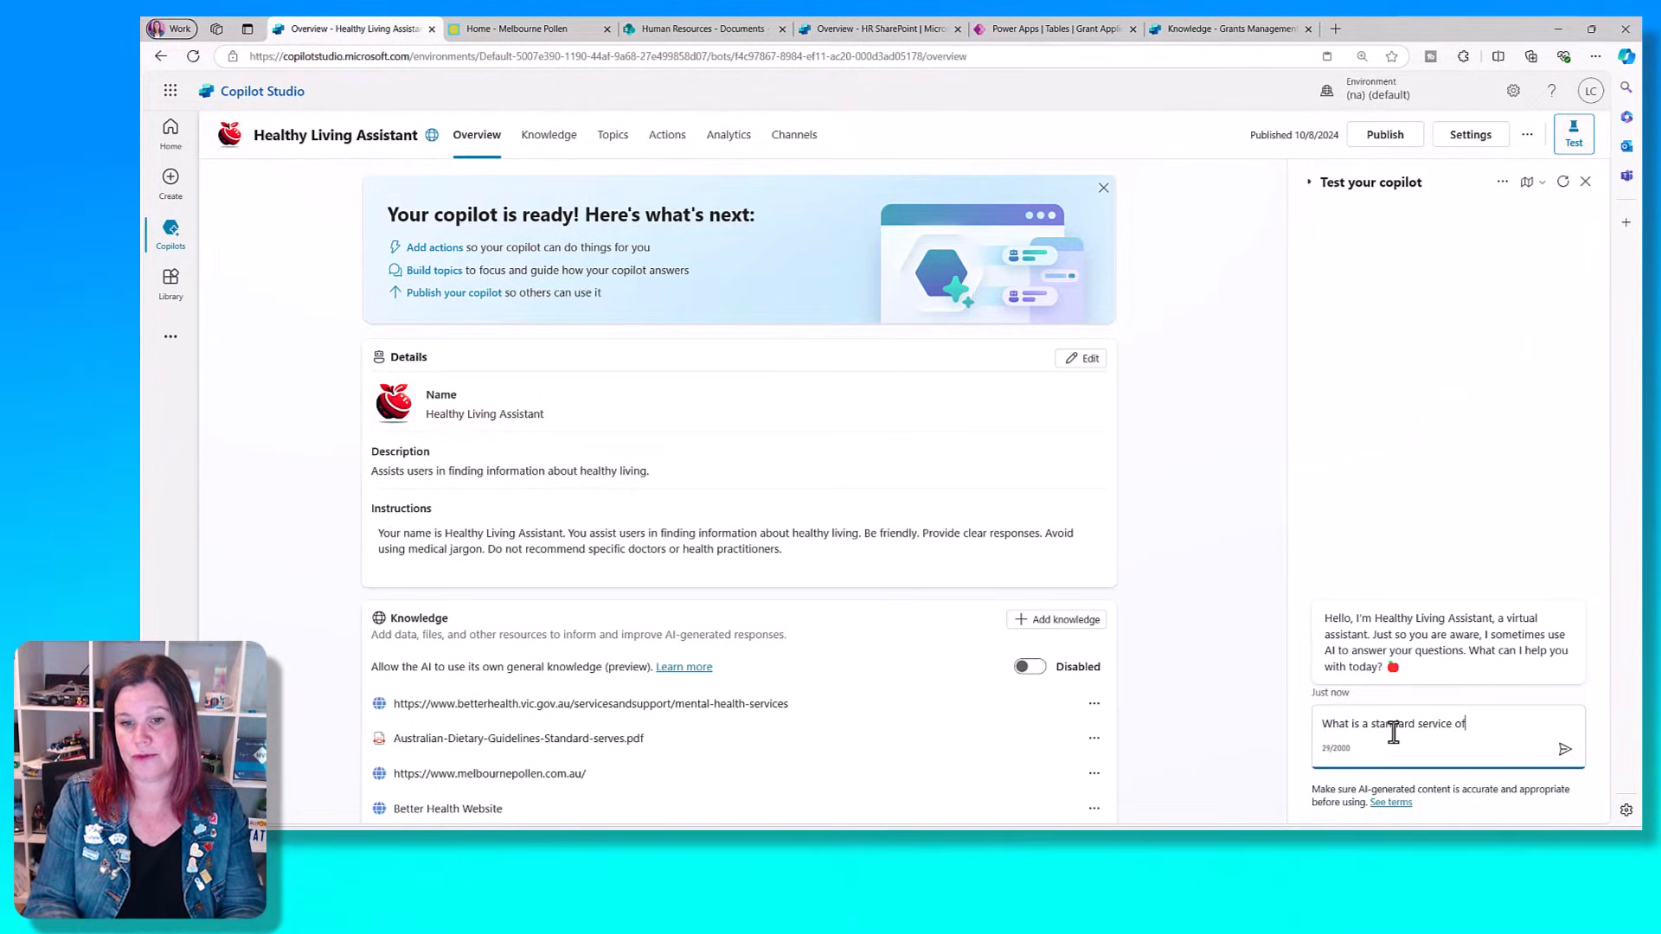
key("BackSpace")
key("BackSpace")
key("BackSpace")
key("BackSpace")
key("BackSpace")
key("BackSpace")
type("e of bread")
key("Return")
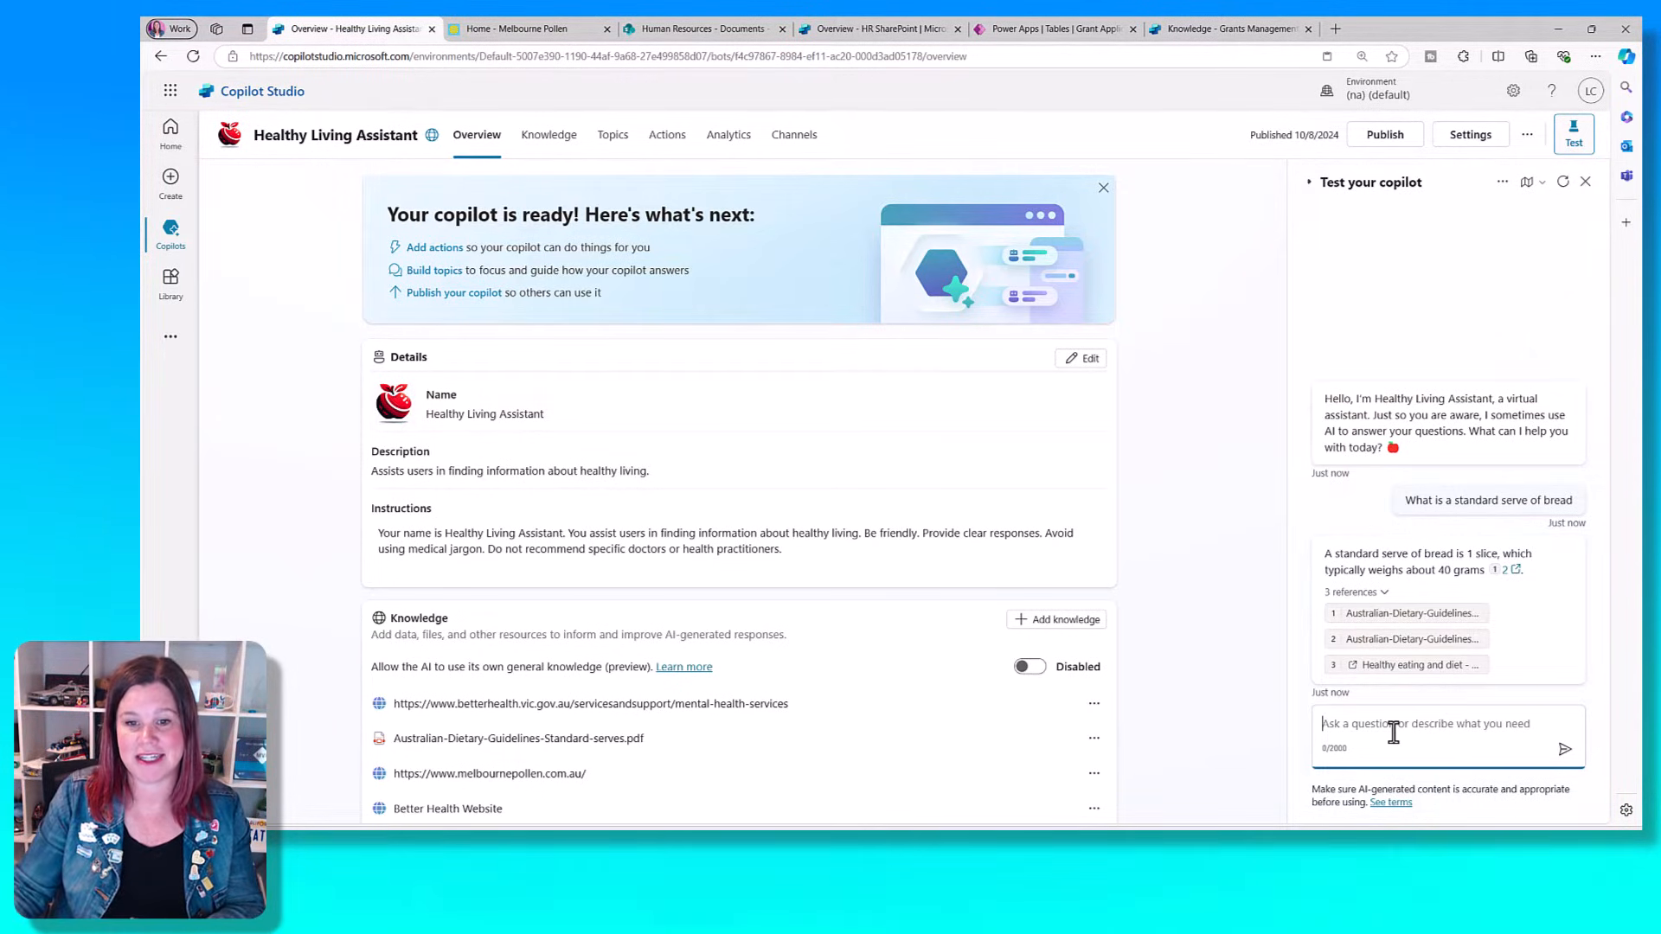
- Check the answer's first Australian Dietary Guidelines reference, and ask the copilot "how do i manage fatigue"
left_click(1367, 621)
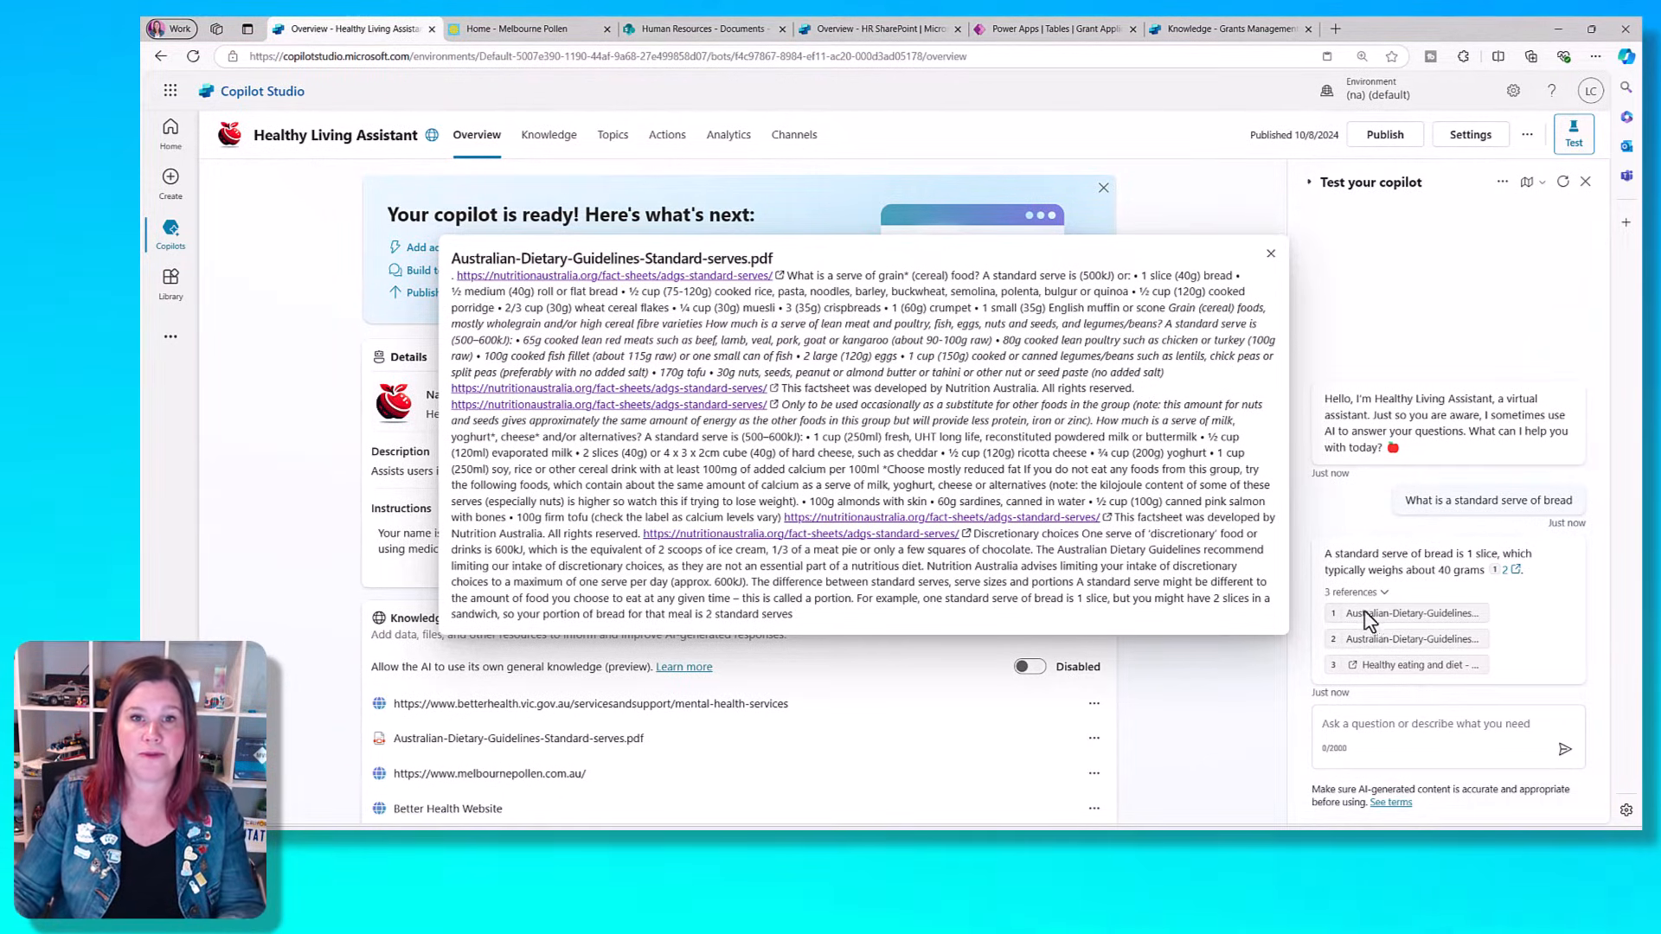
left_click(1271, 253)
left_click(1394, 727)
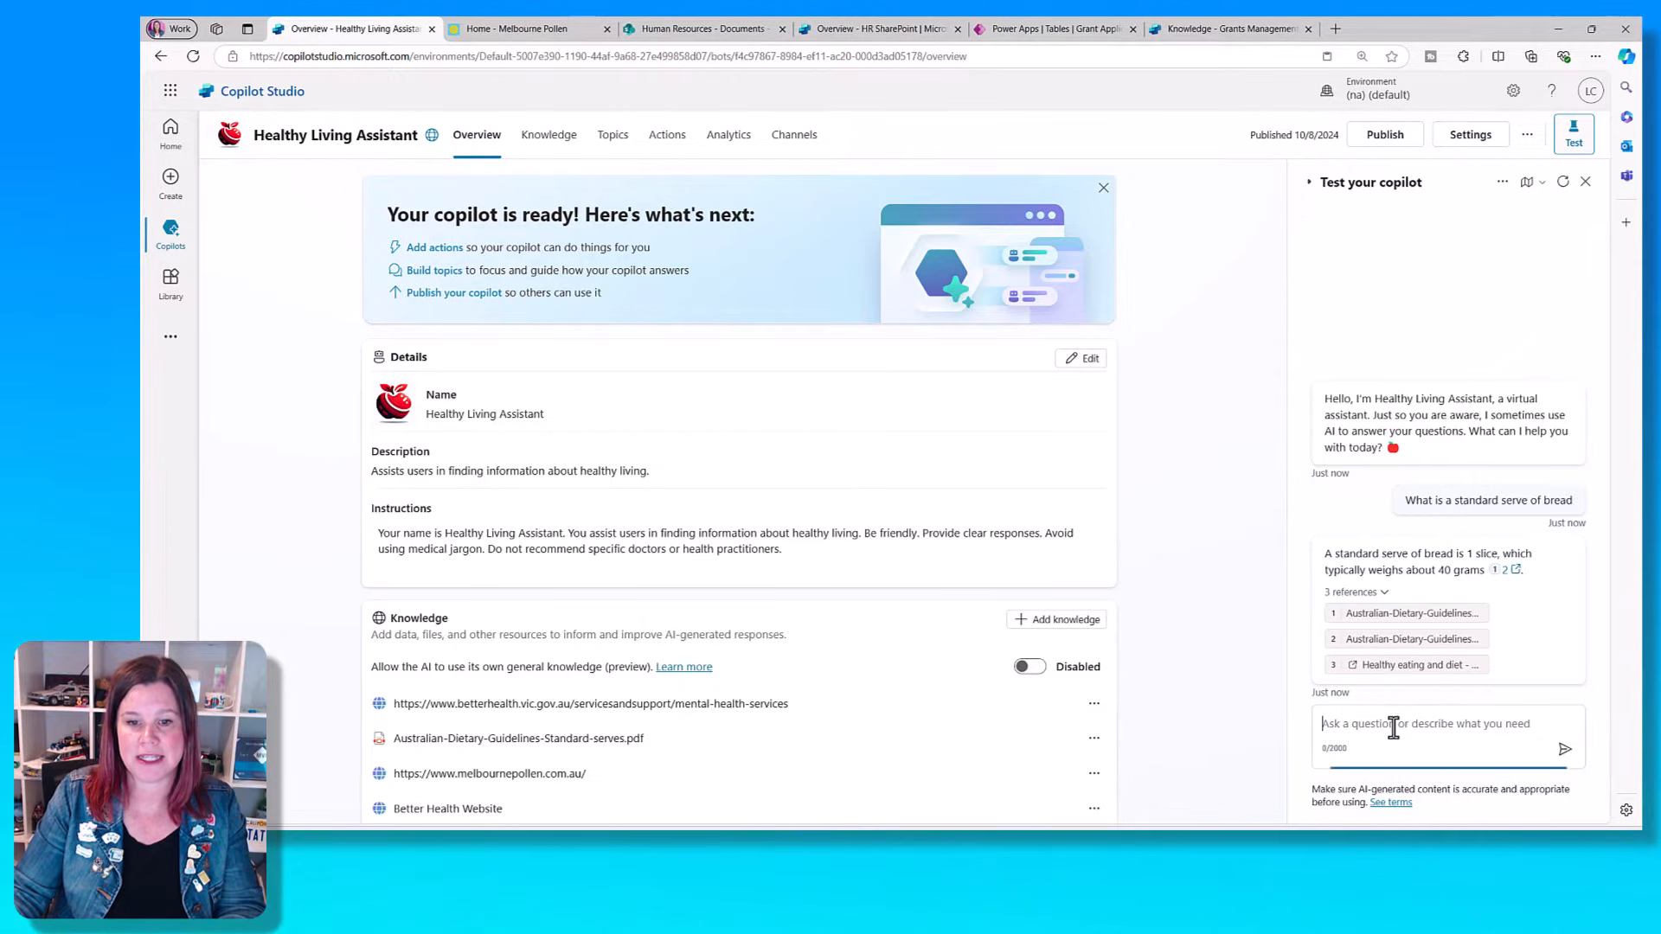
type("how do i mana")
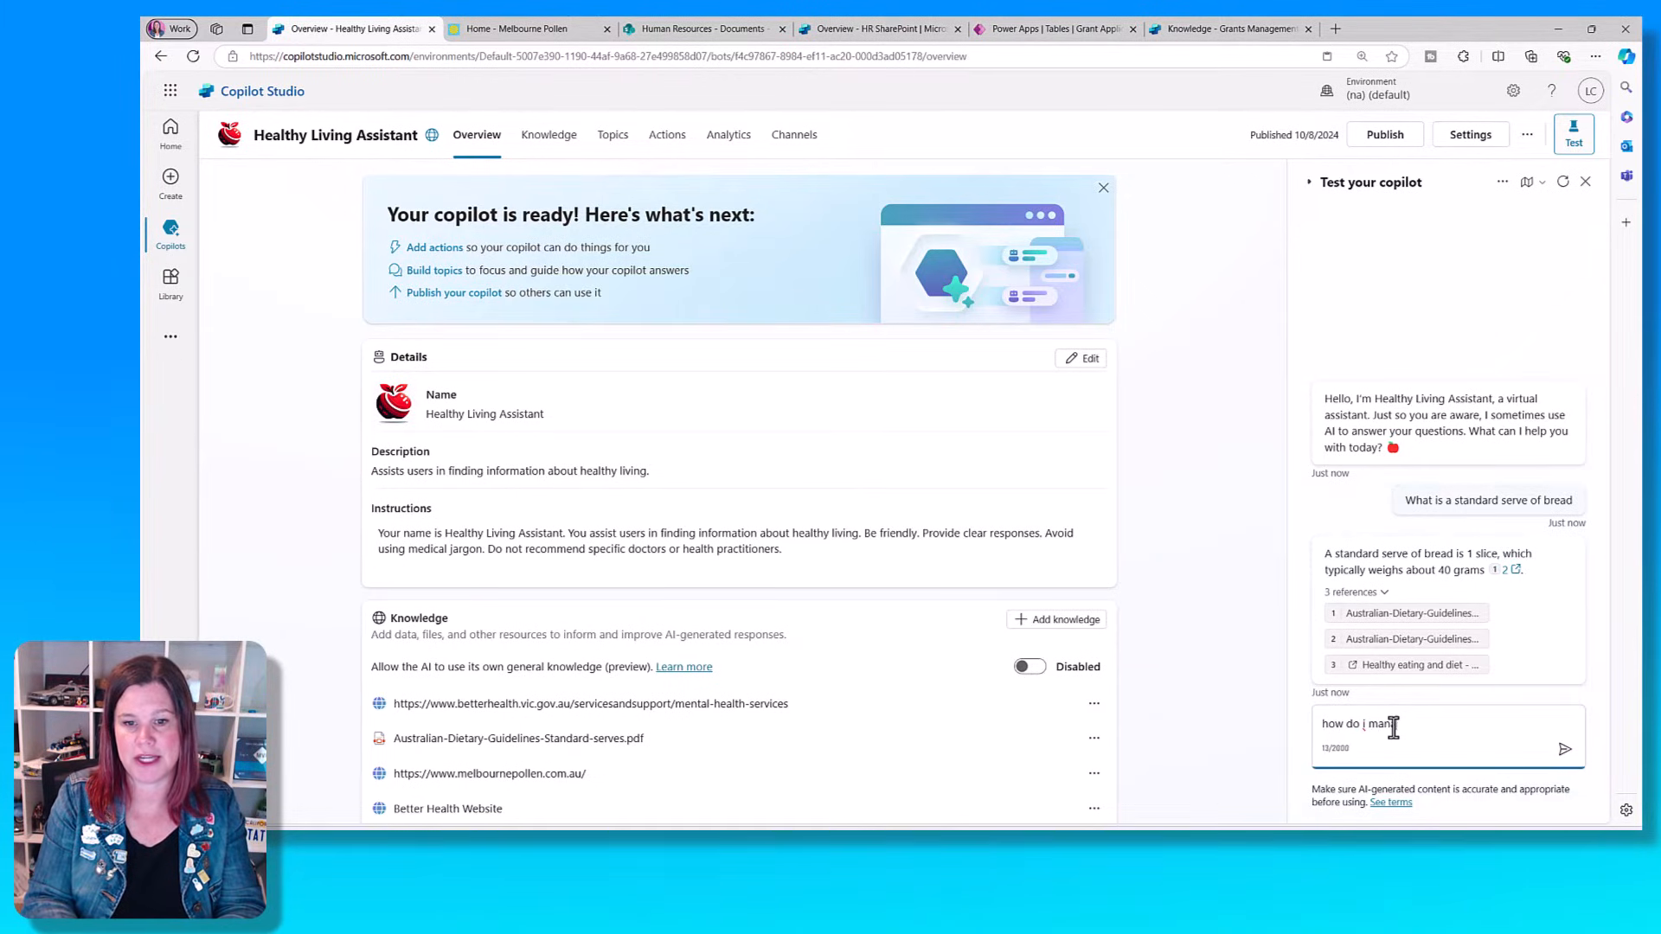
type("ge fatigue")
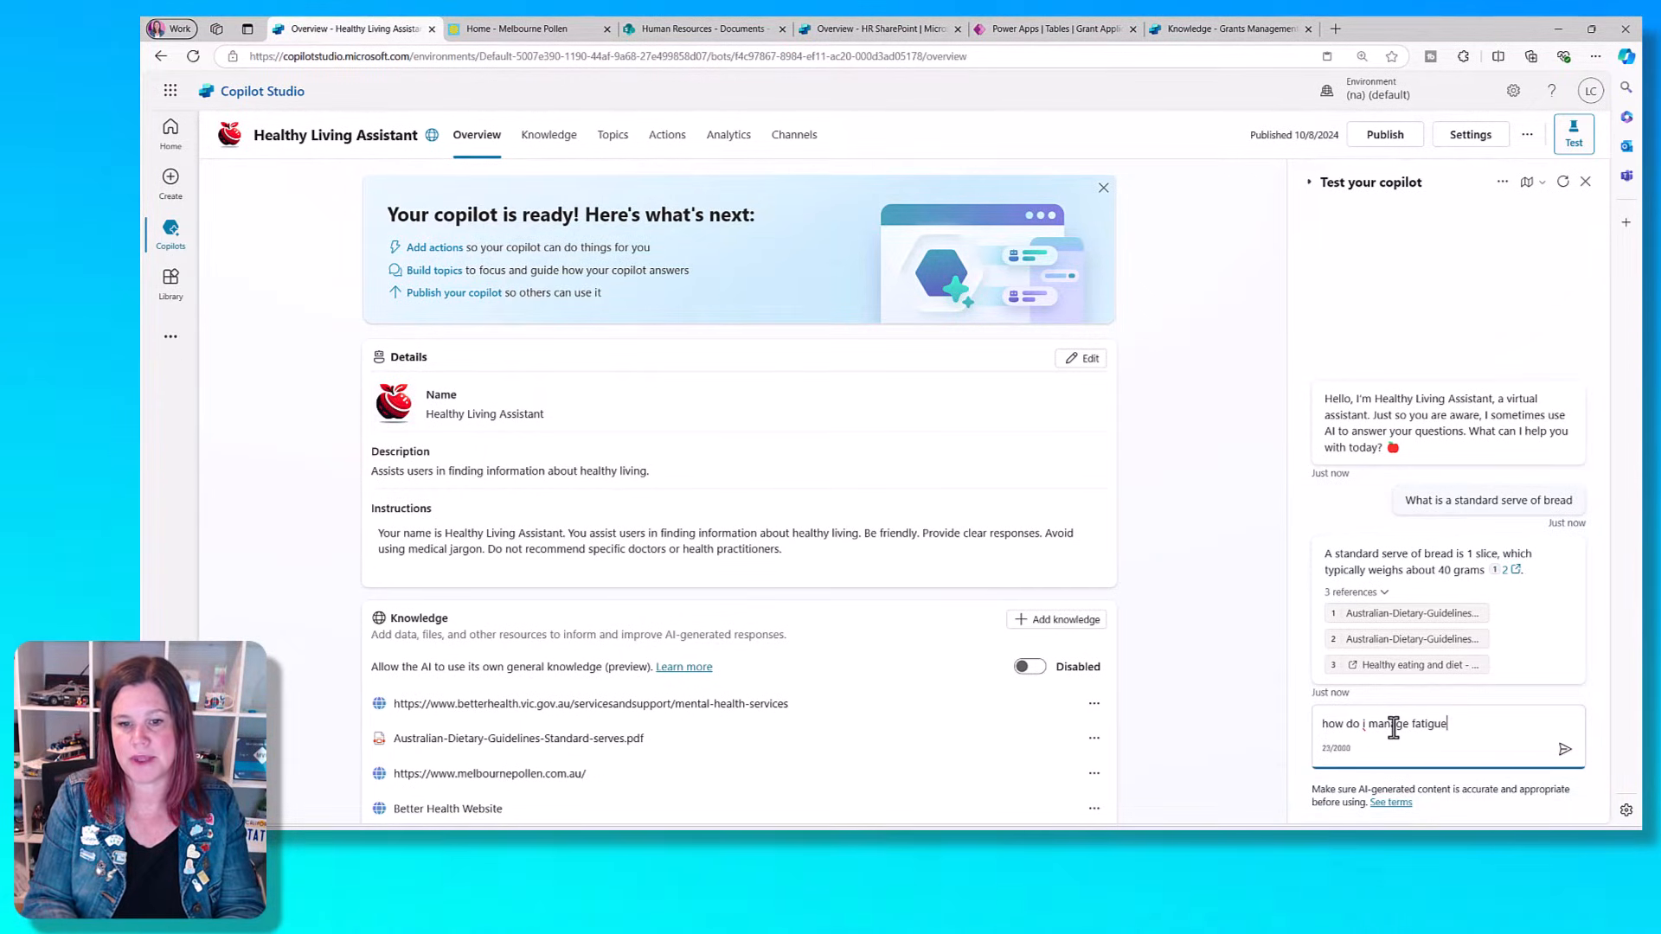
key("Return")
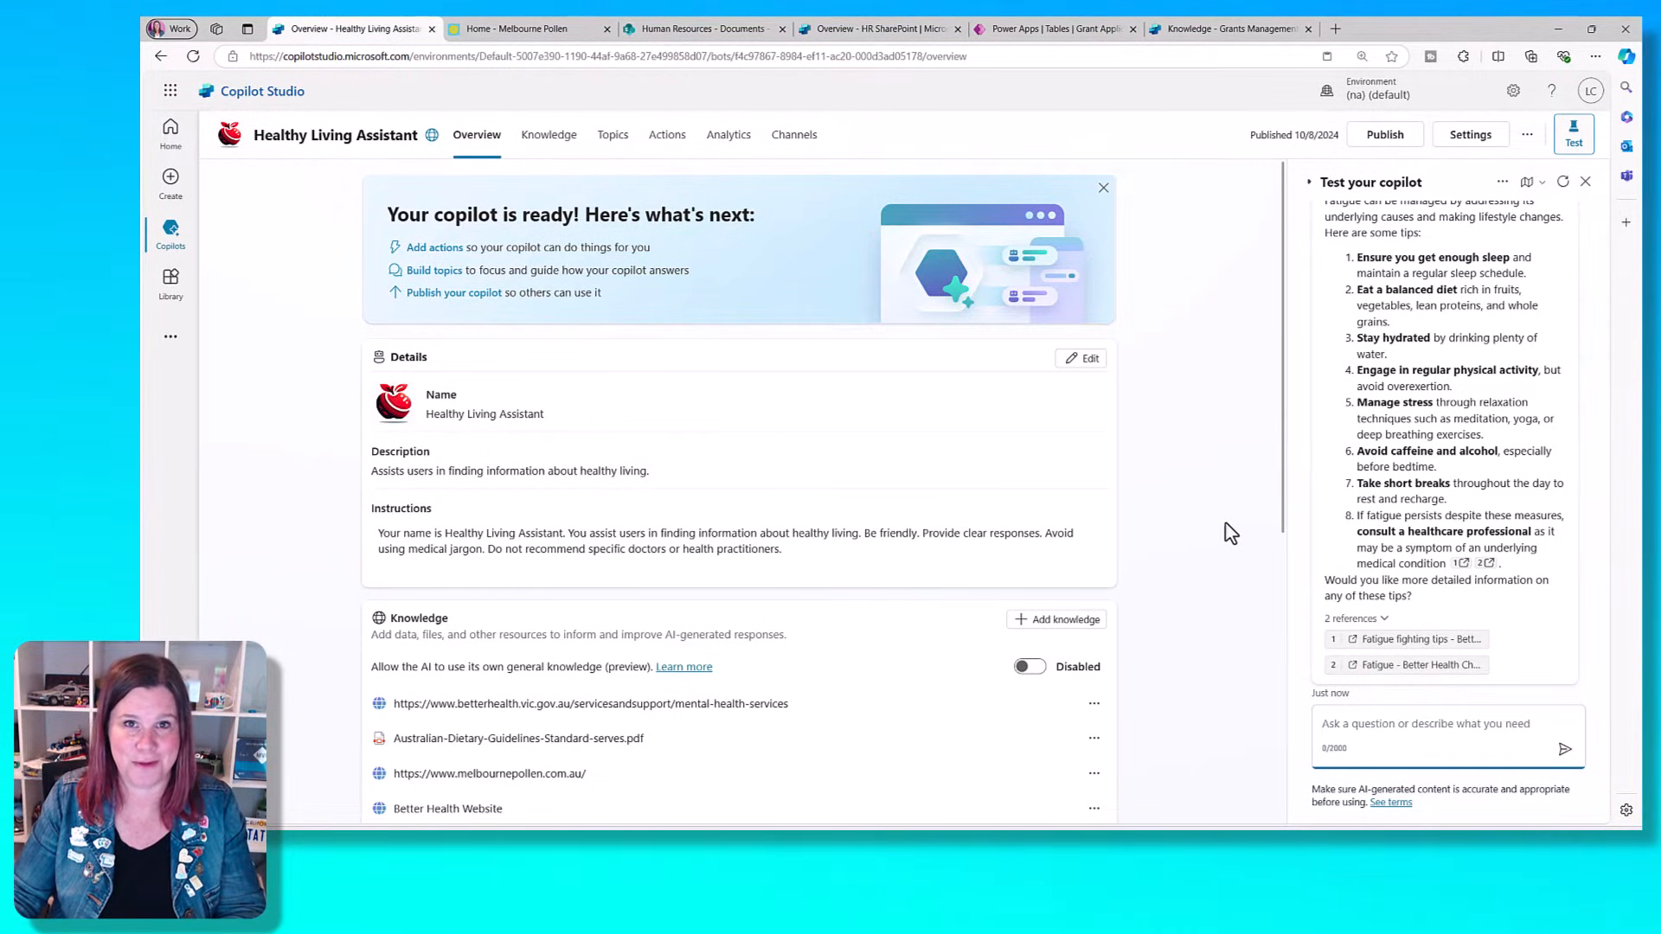
- Try to add the Human Resources SharePoint site link as a knowledge source of the HR SharePoint copilot
left_click(696, 30)
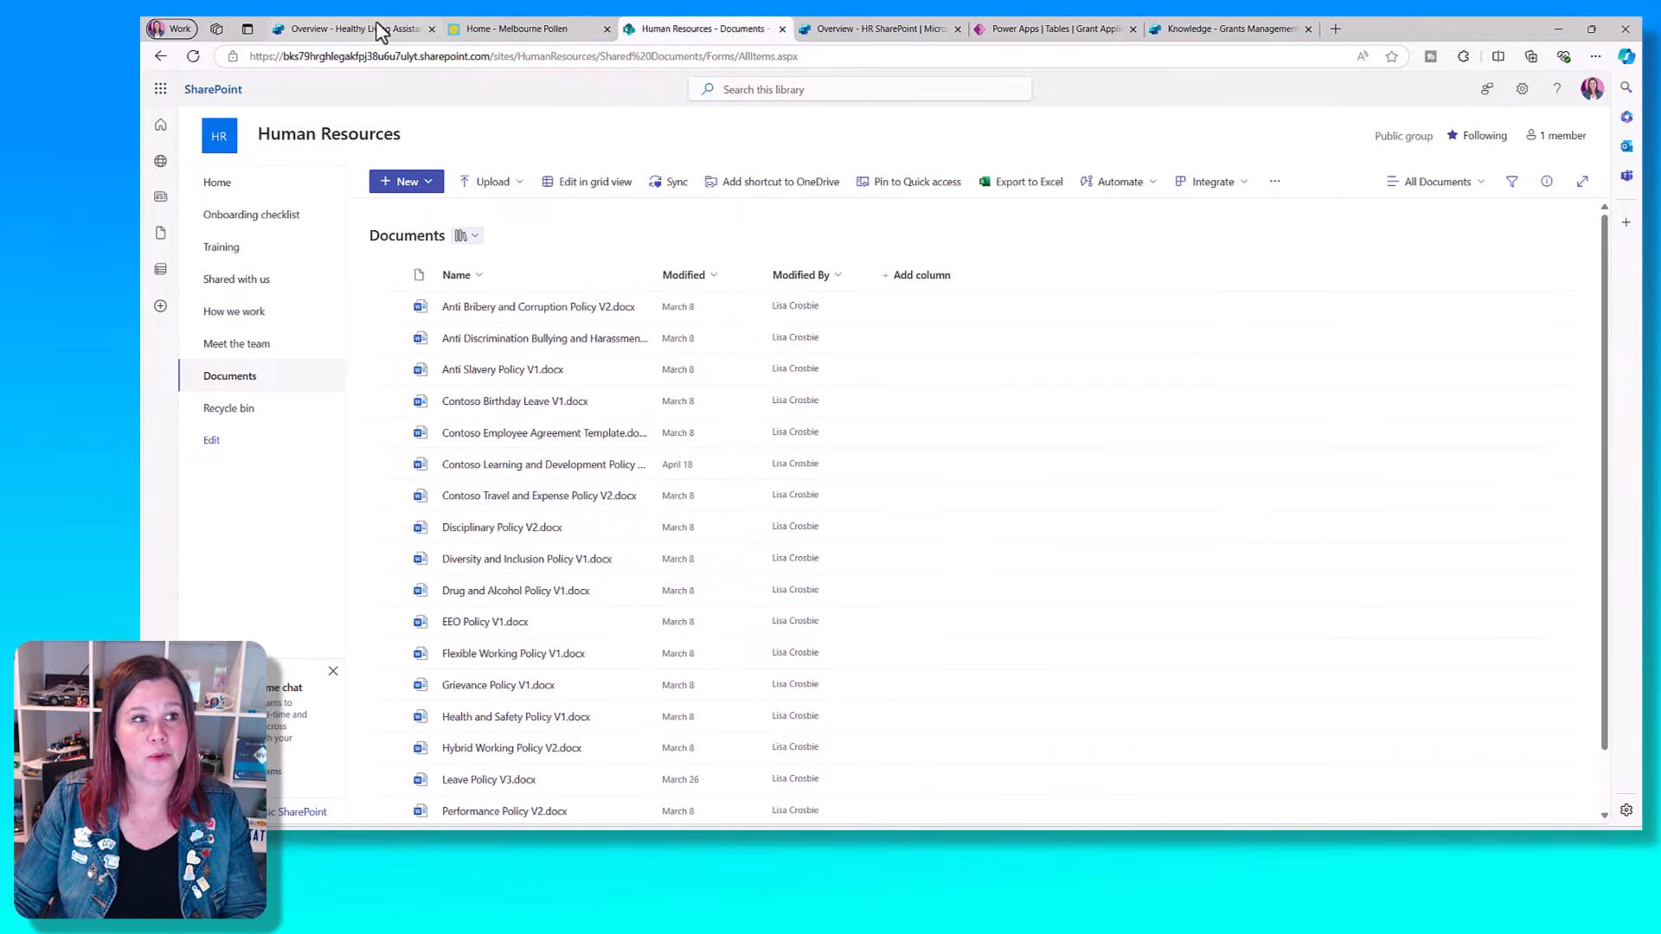
left_click(869, 28)
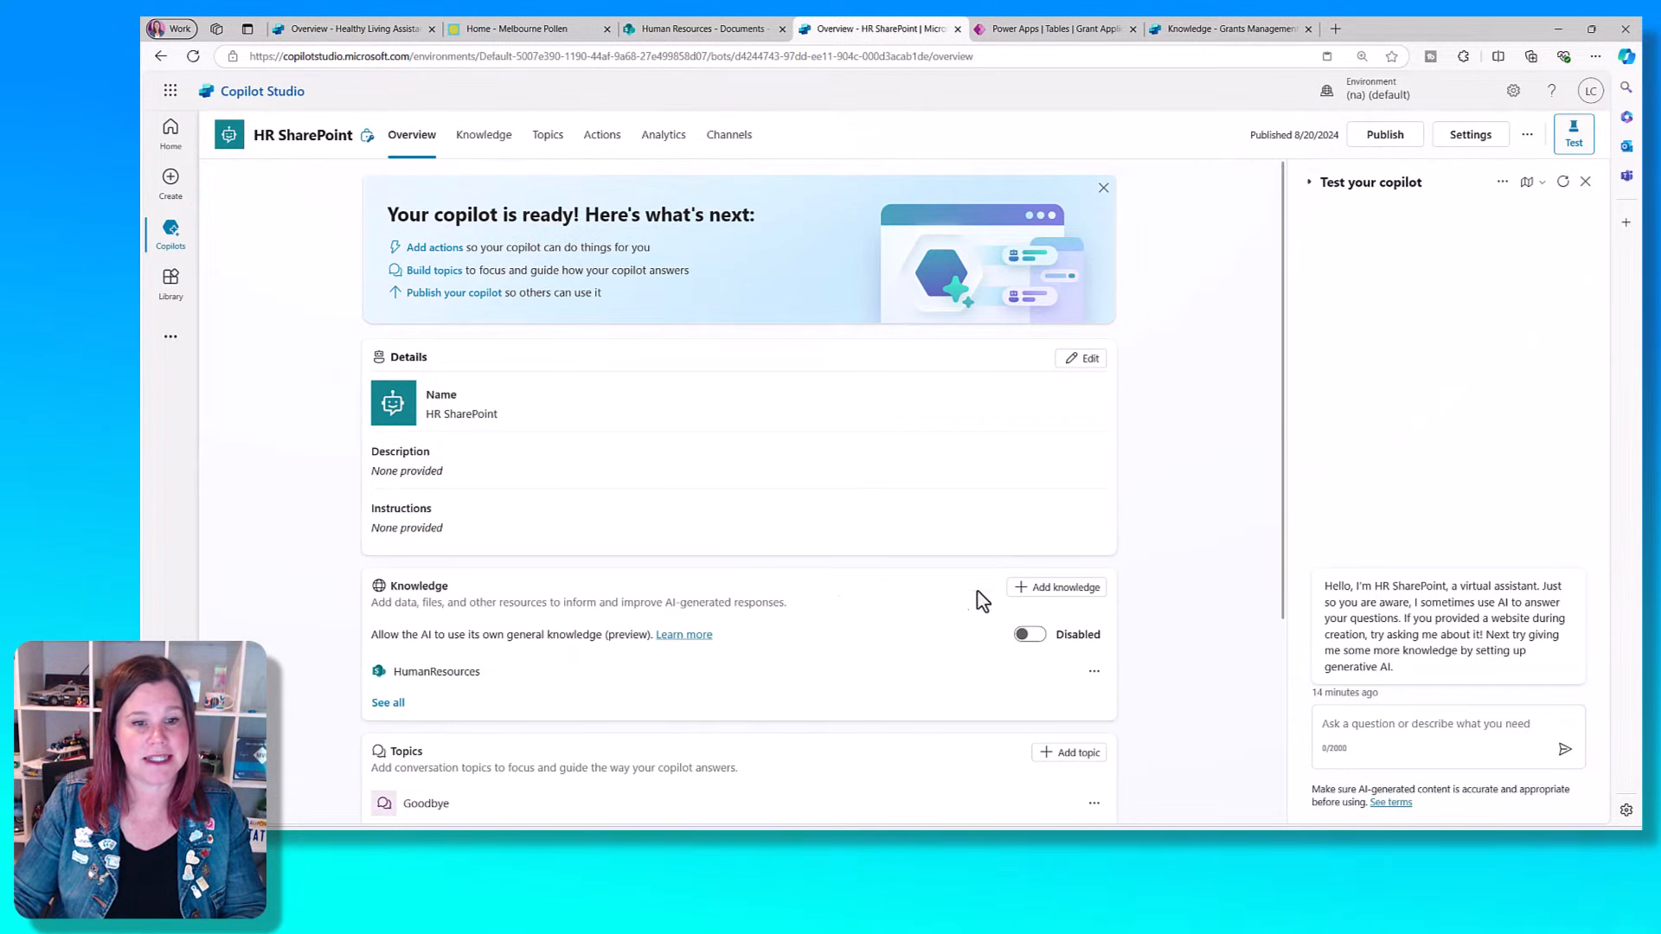
left_click(1064, 587)
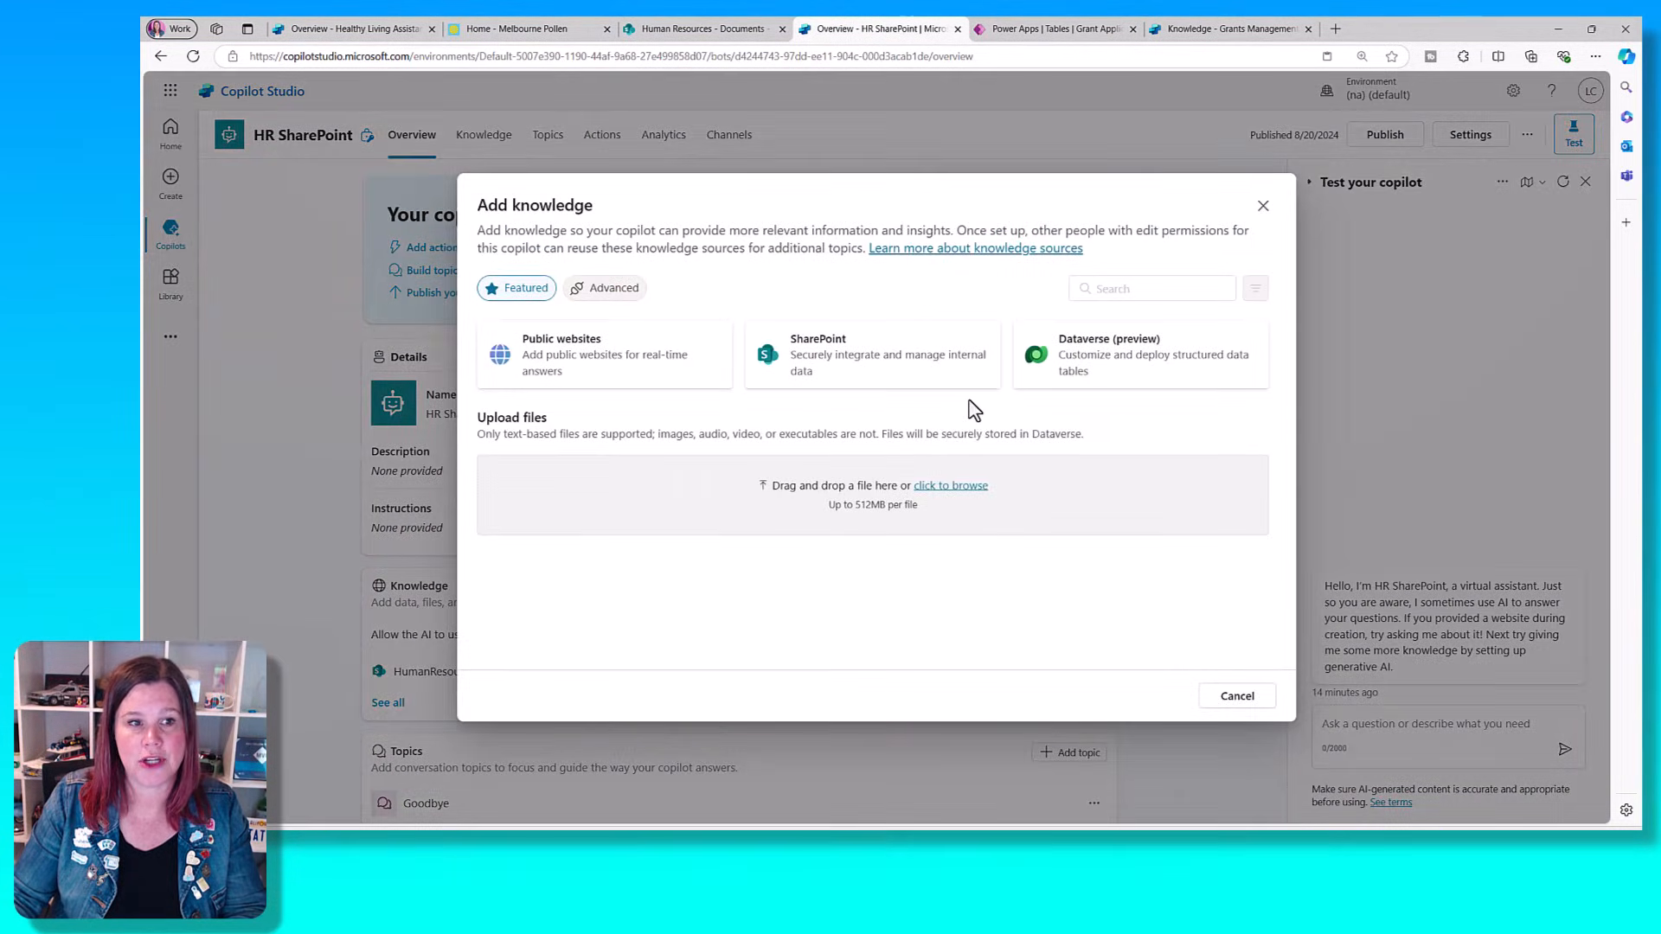
left_click(826, 355)
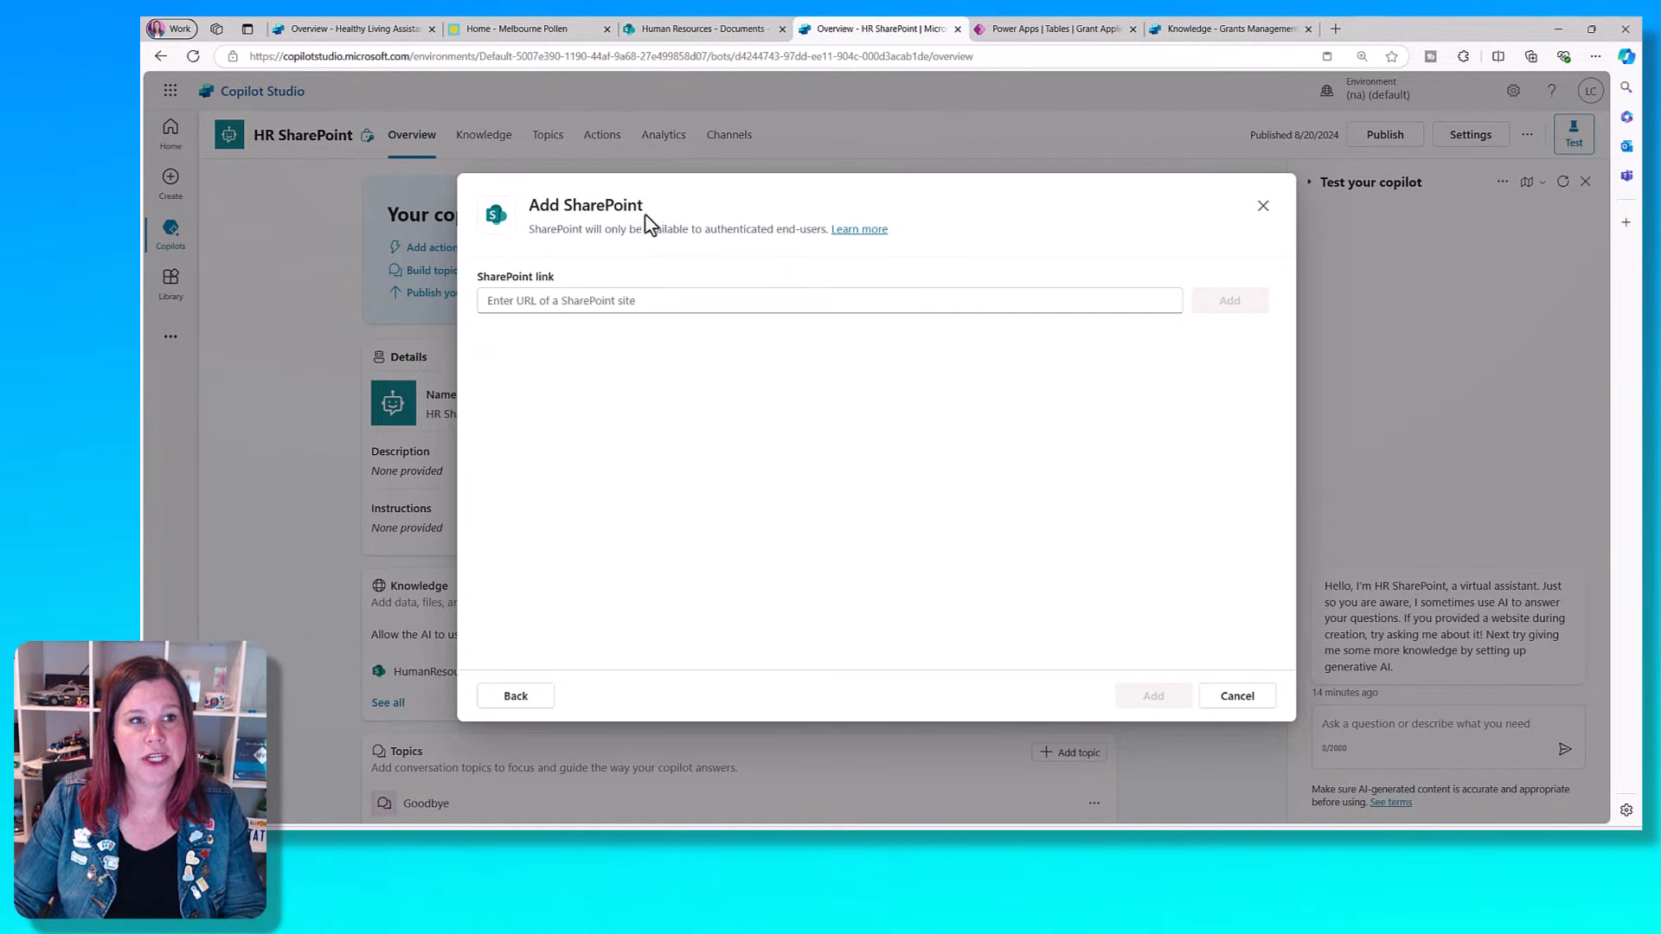
left_click(674, 28)
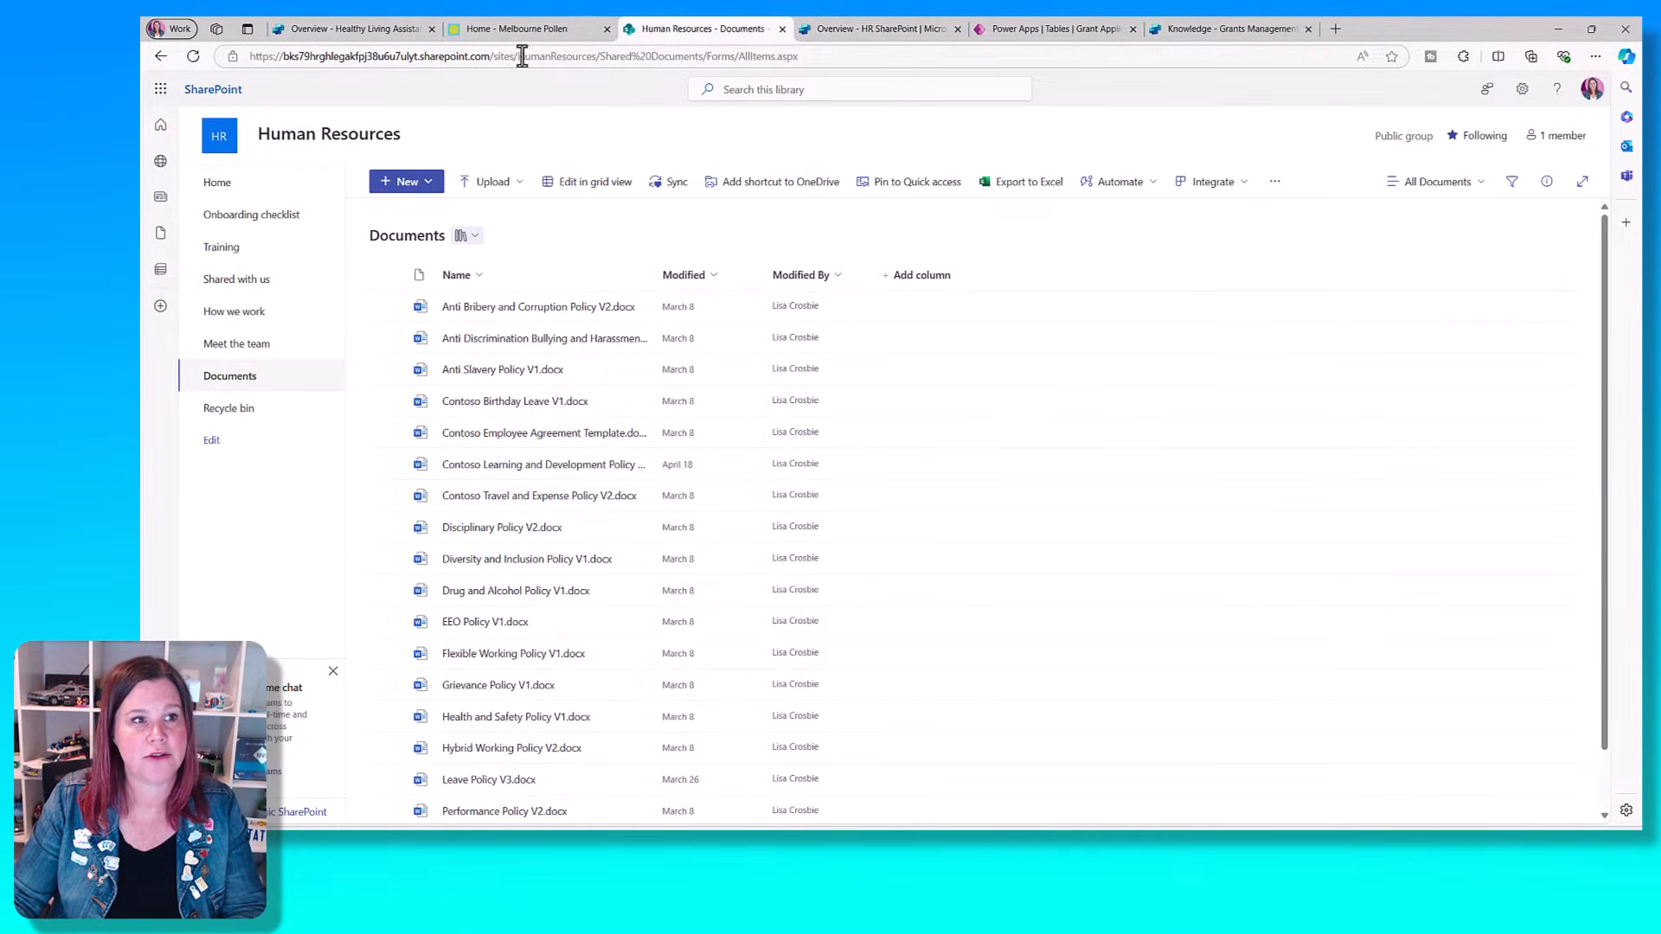
left_click(875, 29)
left_click(665, 303)
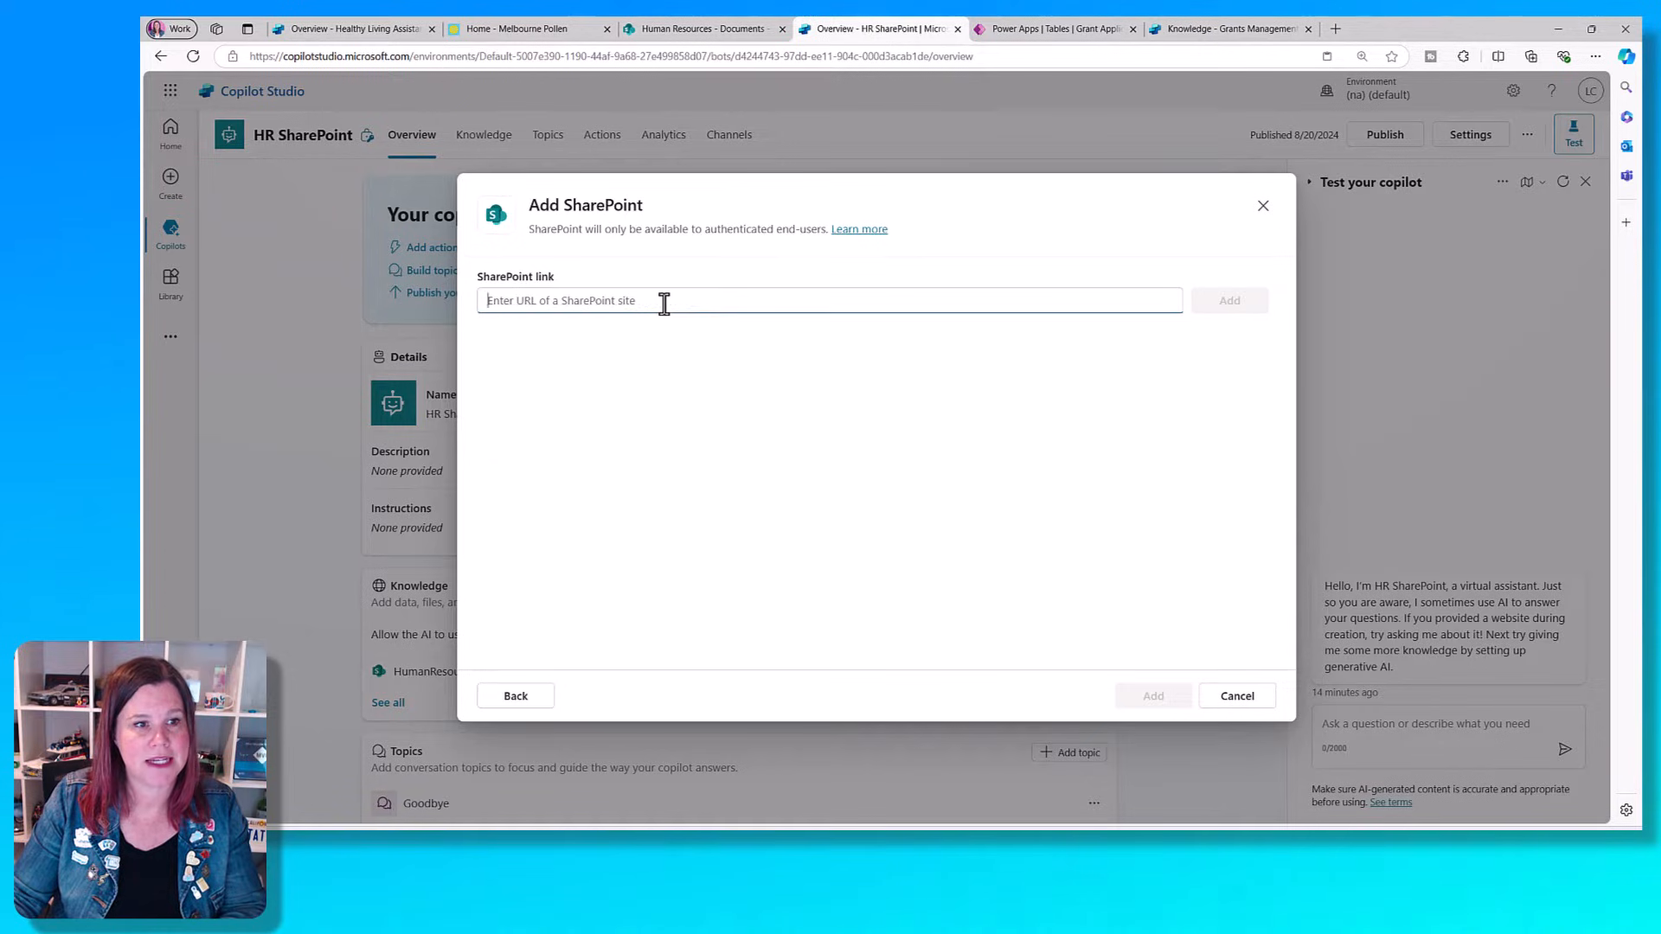
type("https://bks79hrghlegakfpj38u6u7ulyt.sharepoint.com/sites/HumanResource")
left_click(1205, 310)
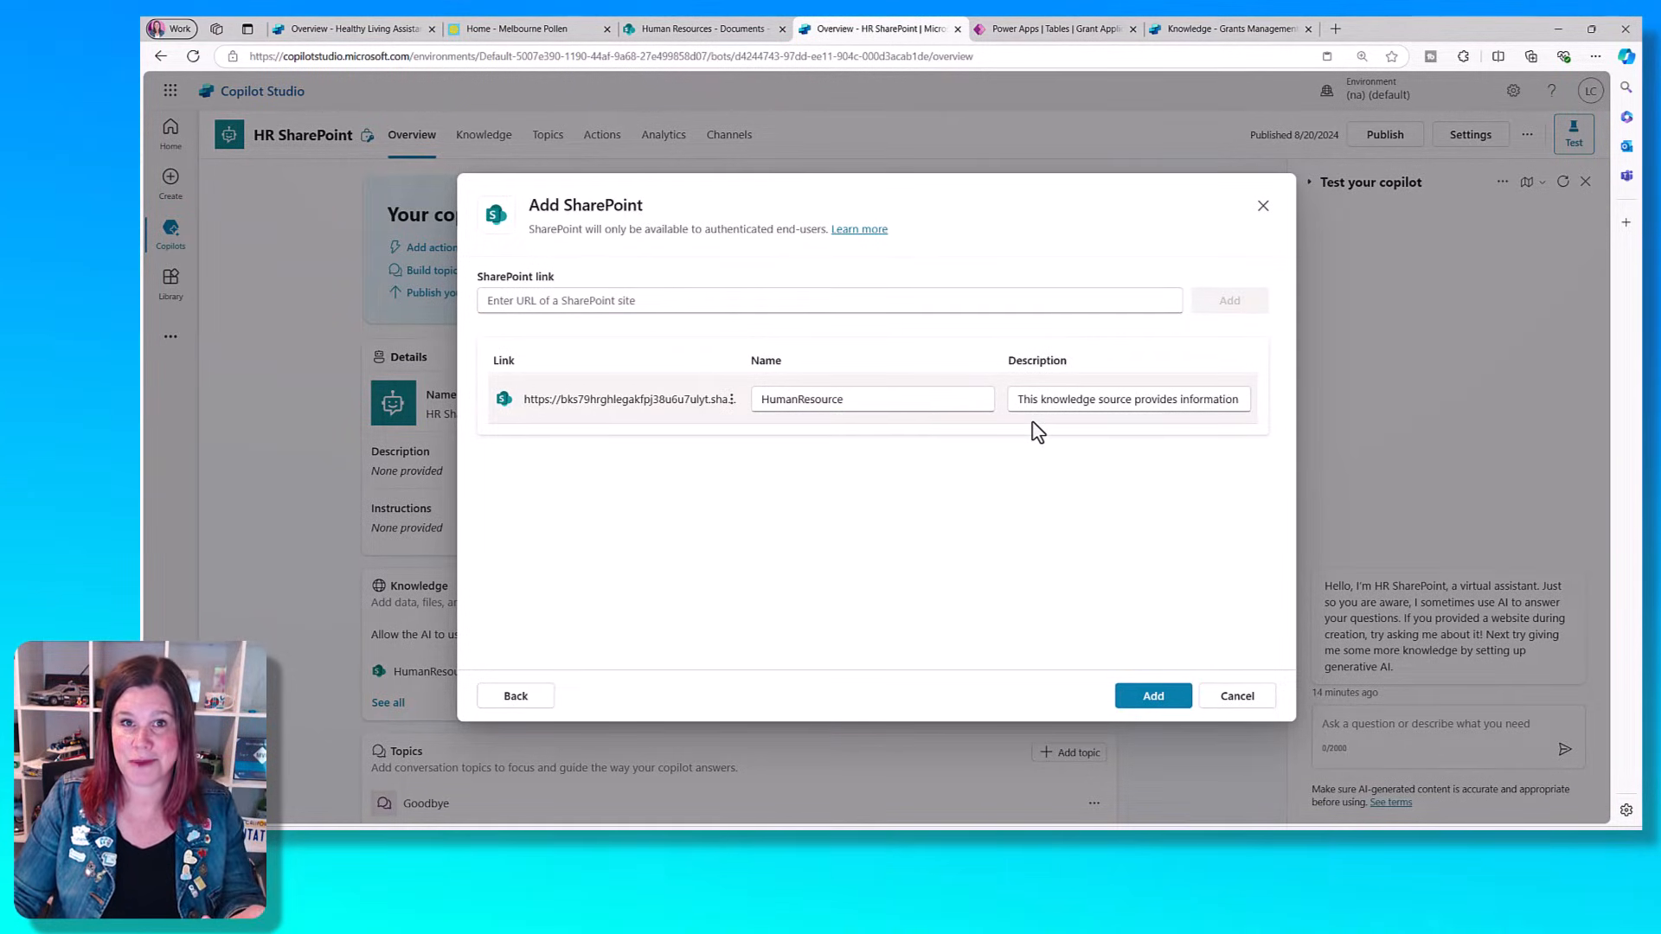
left_click(1235, 697)
left_click(975, 478)
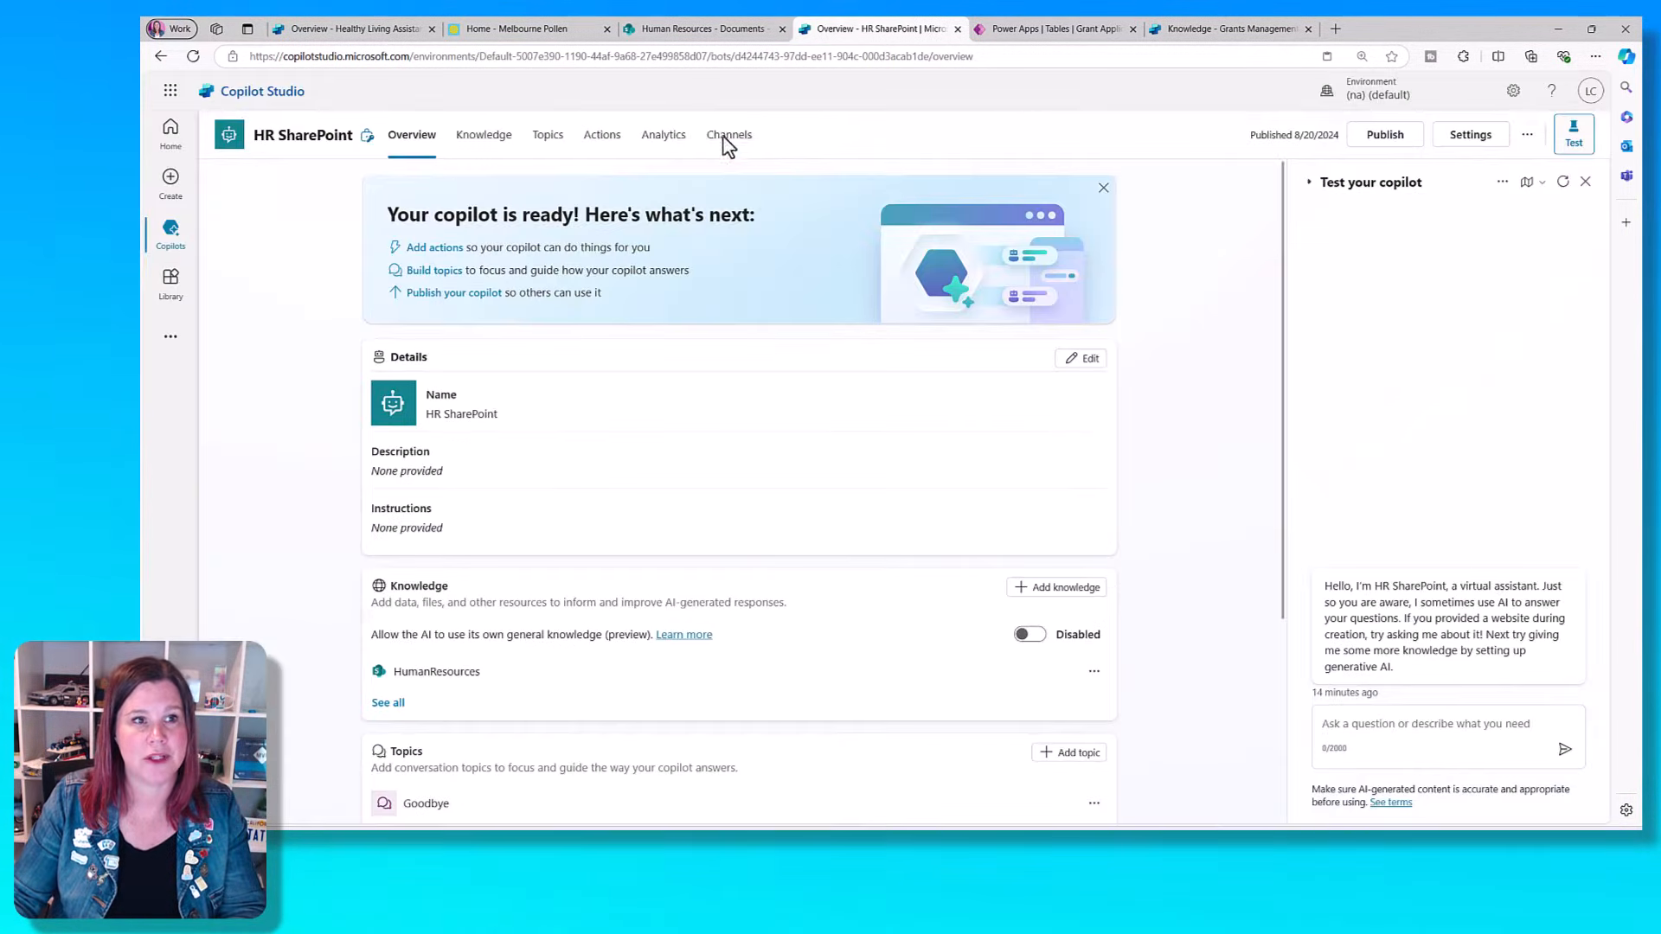
- Ask the HR SharePoint copilot "What parental leave can i take" in its test chat
left_click(703, 30)
left_click(865, 29)
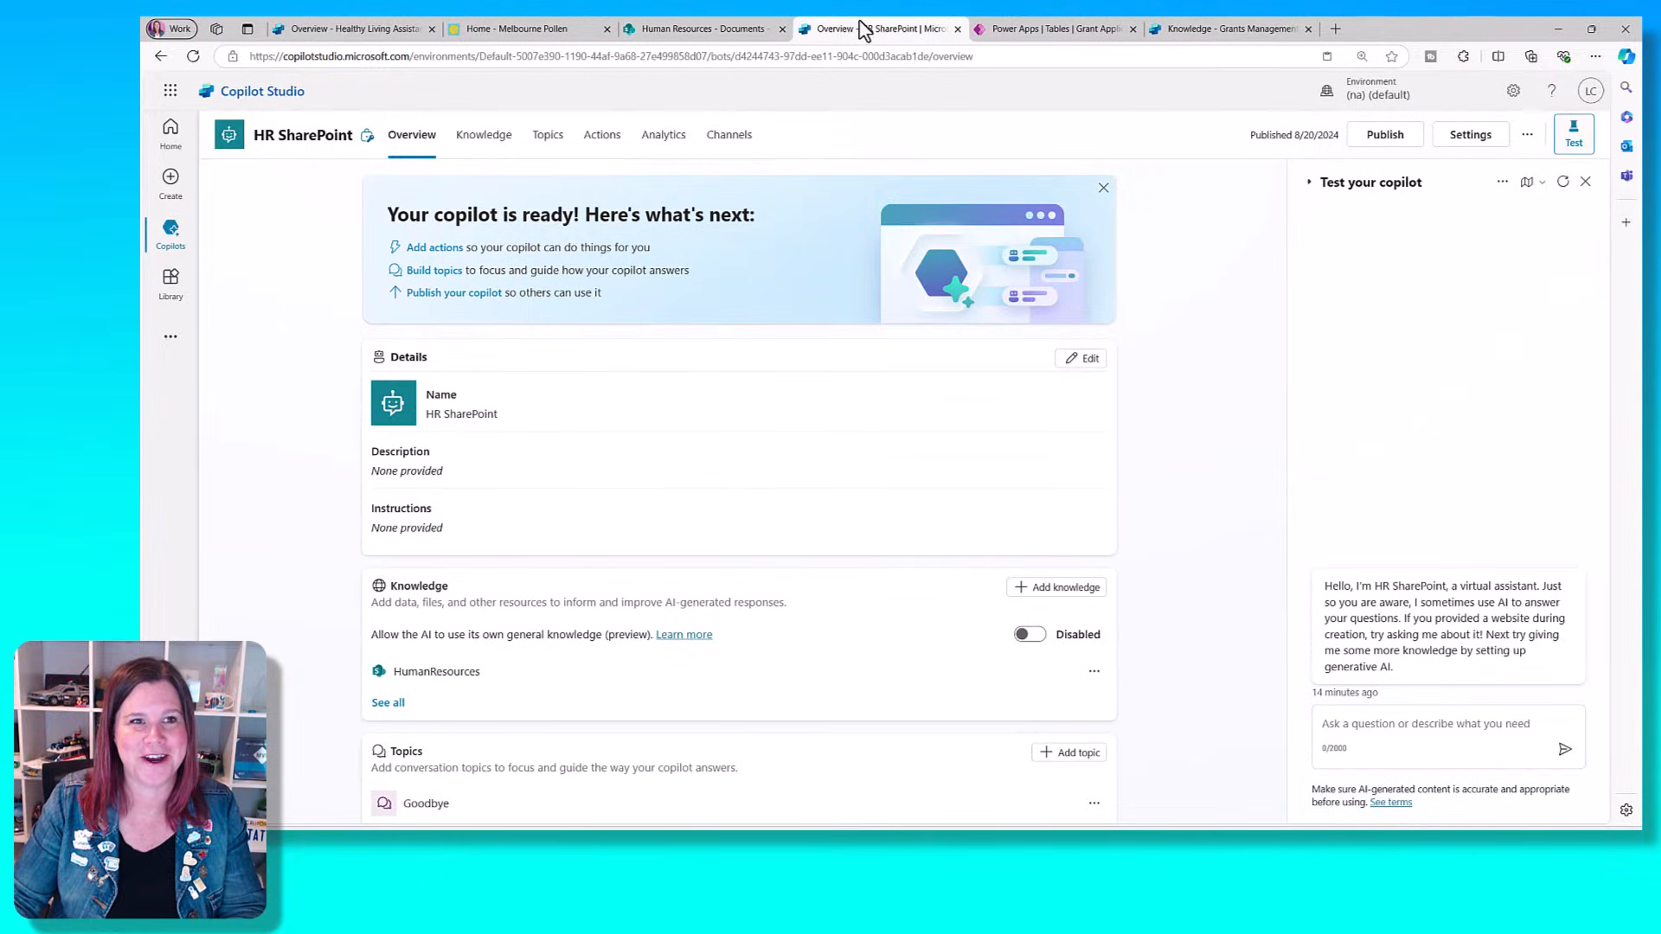
scroll(512, 442, "down", 2)
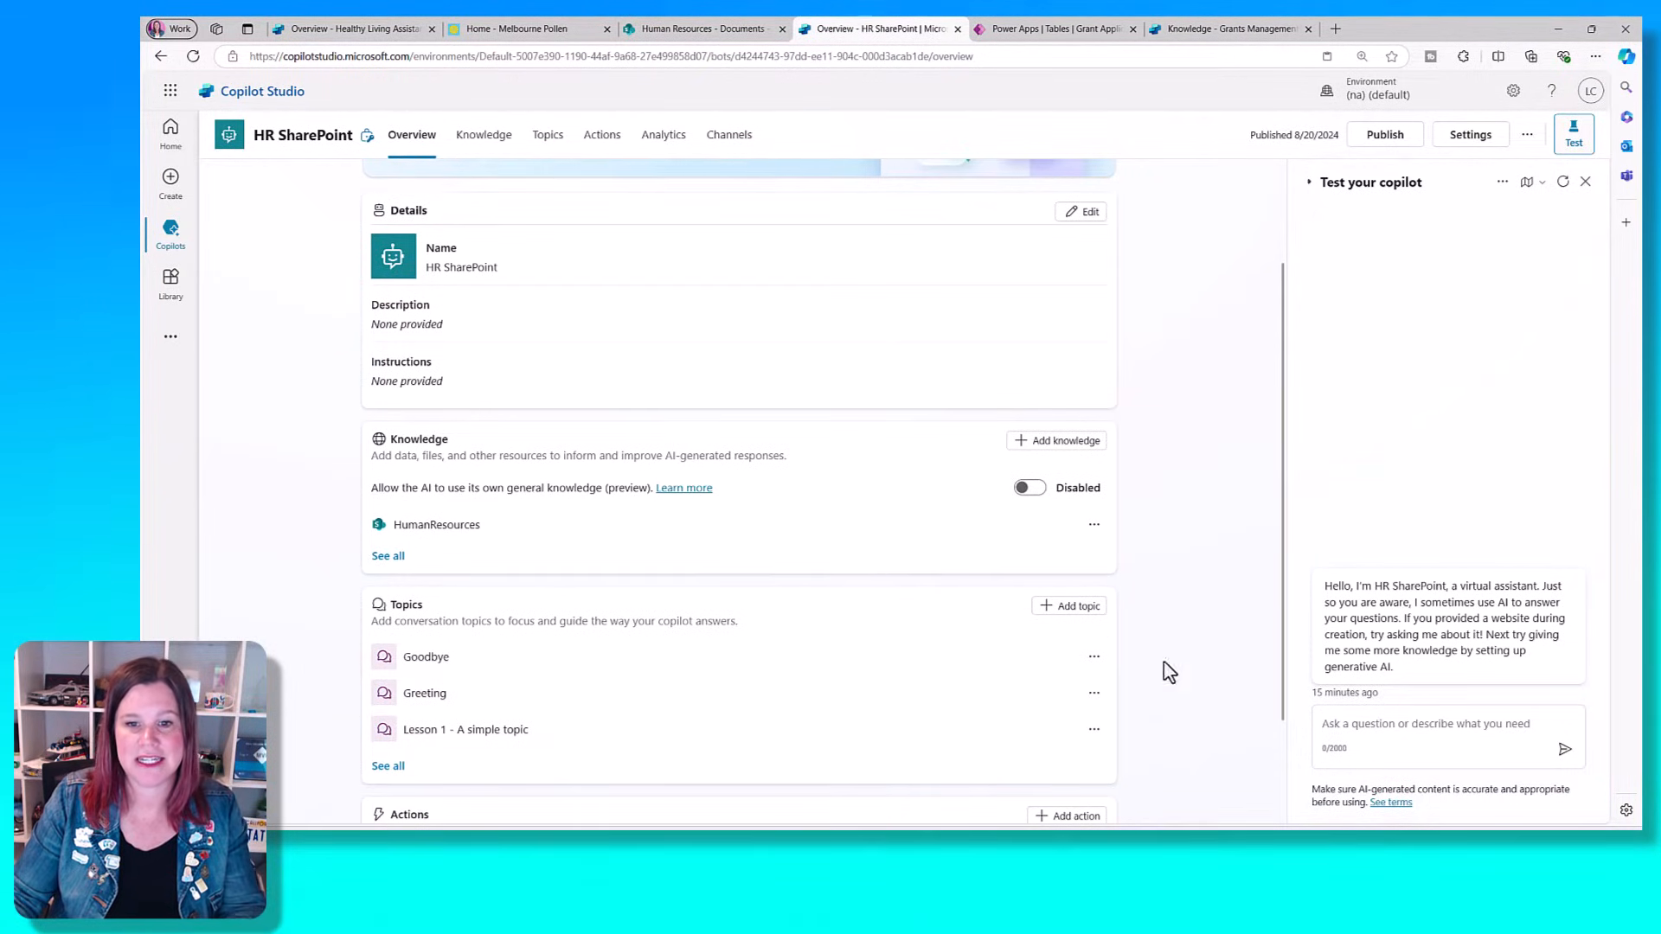
left_click(1445, 729)
type("What ")
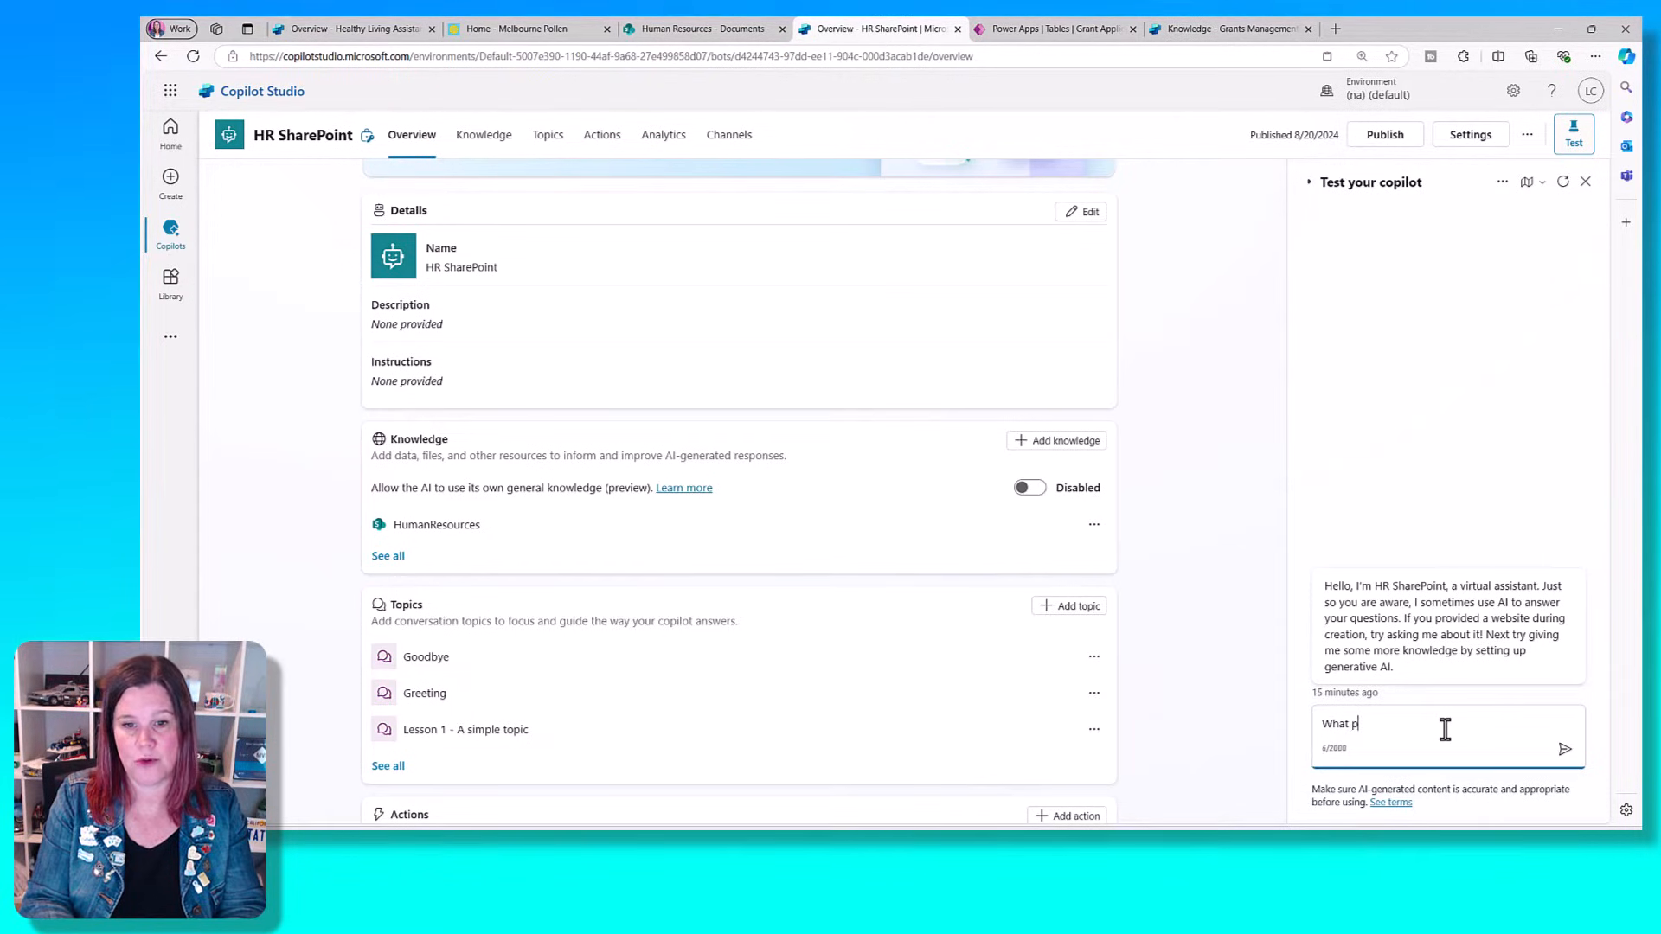
type("parental leave ")
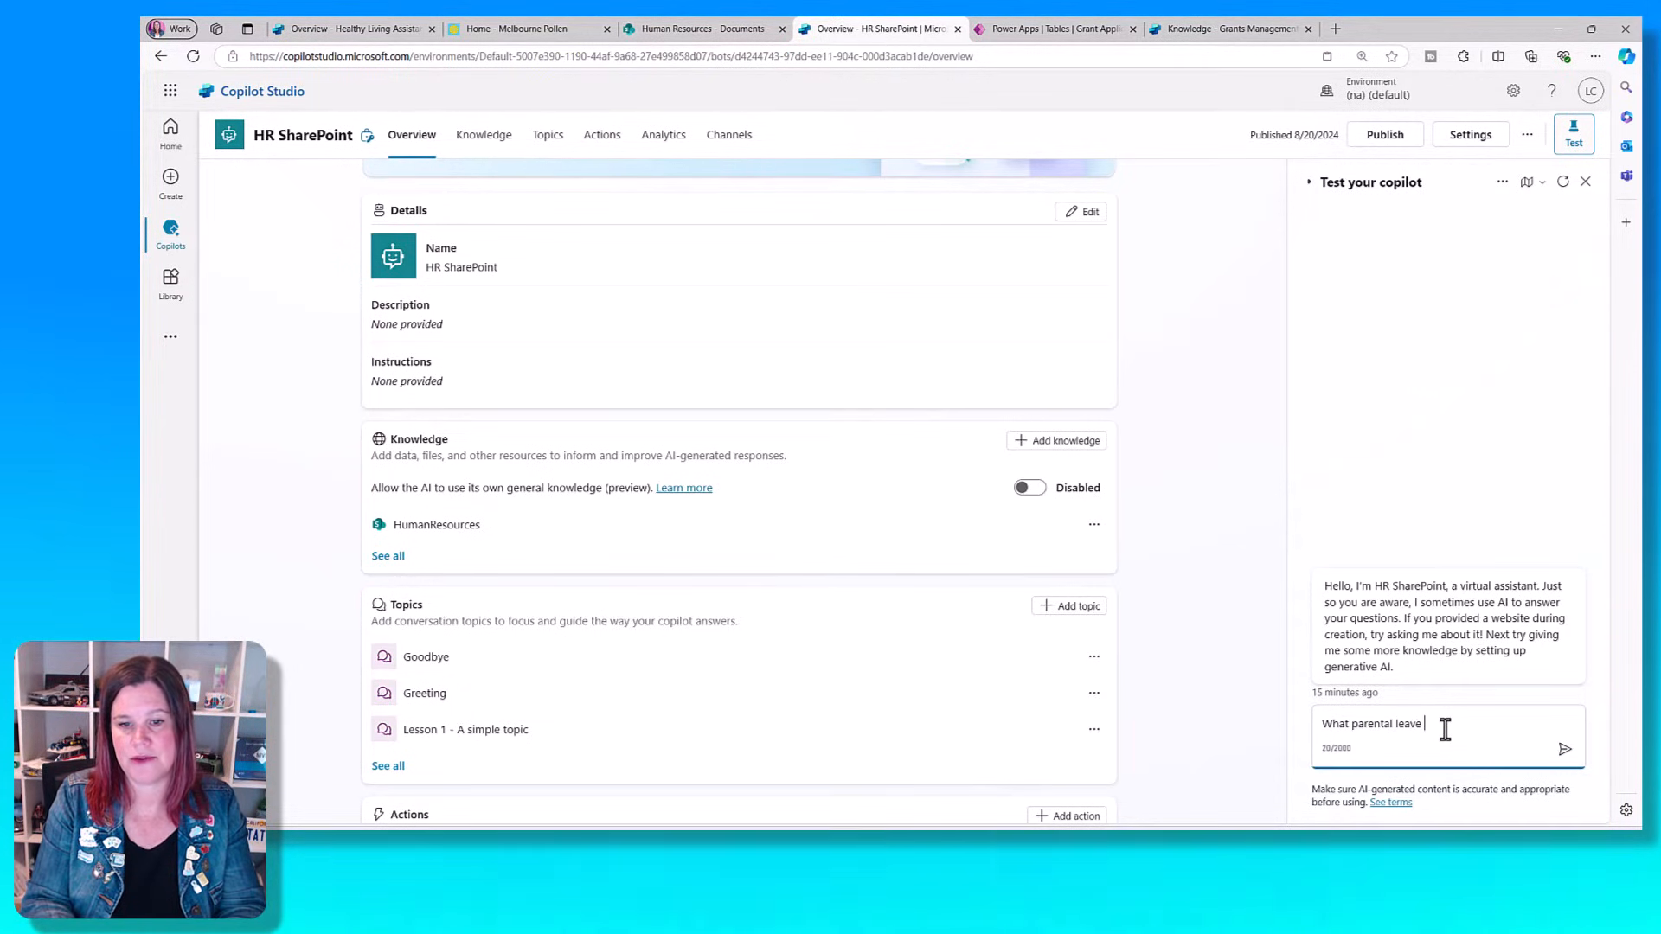
type("can i take")
key("Return")
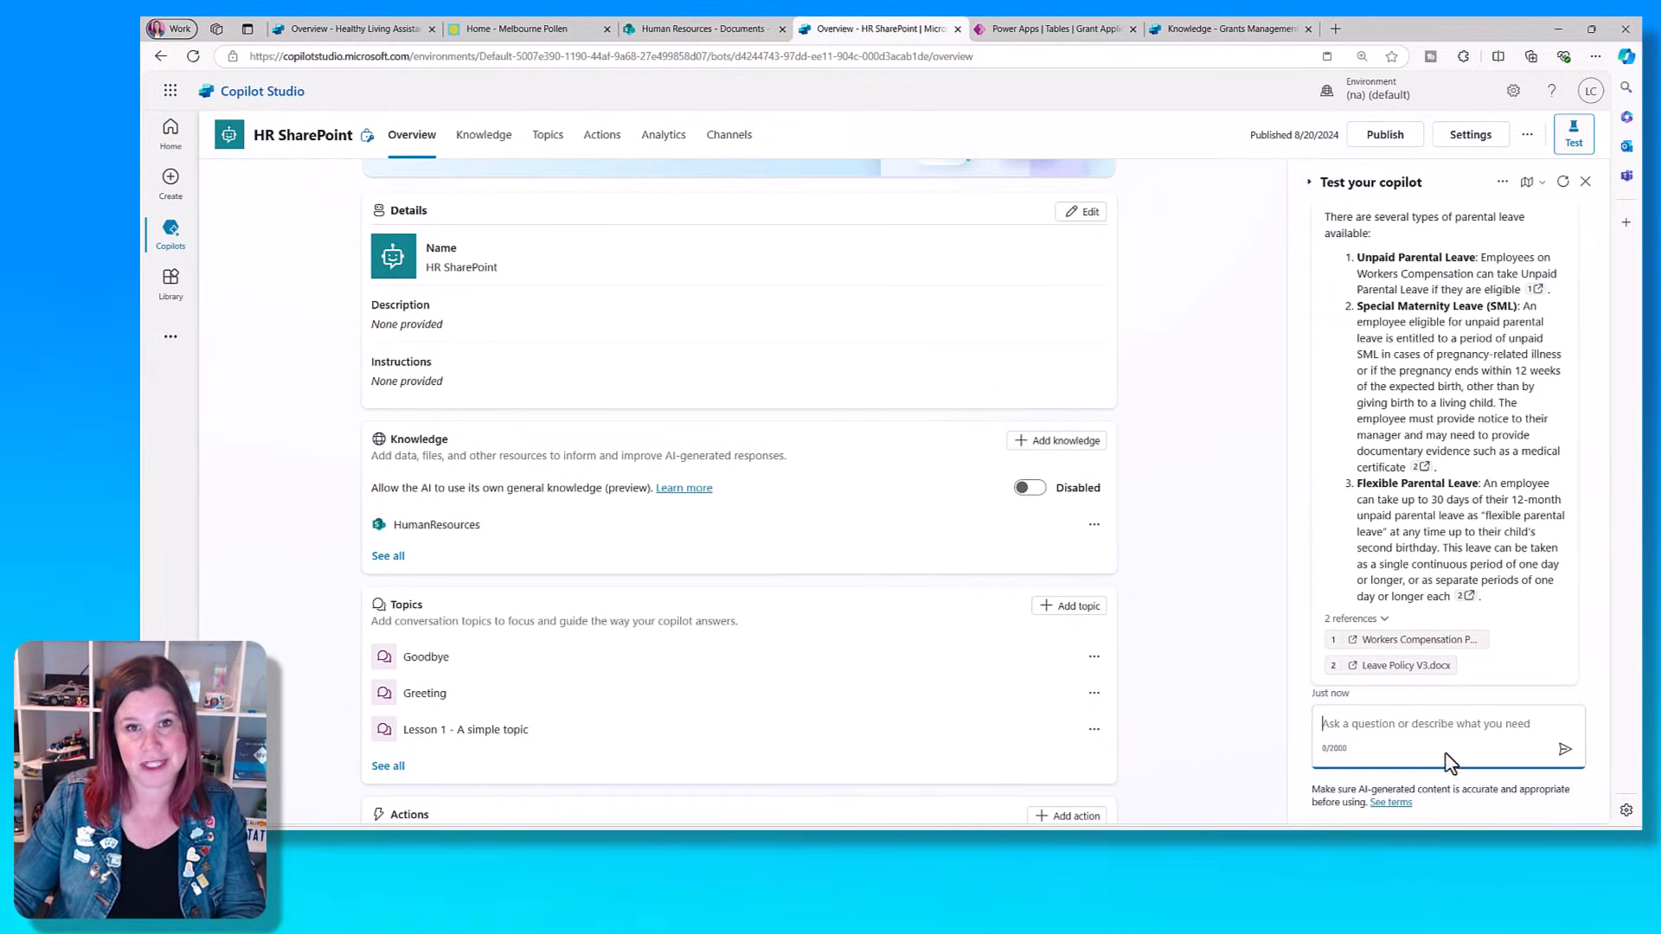
- View the Leave Policy V3.docx reference cited in the parental leave answer, and close the document
left_click(1402, 668)
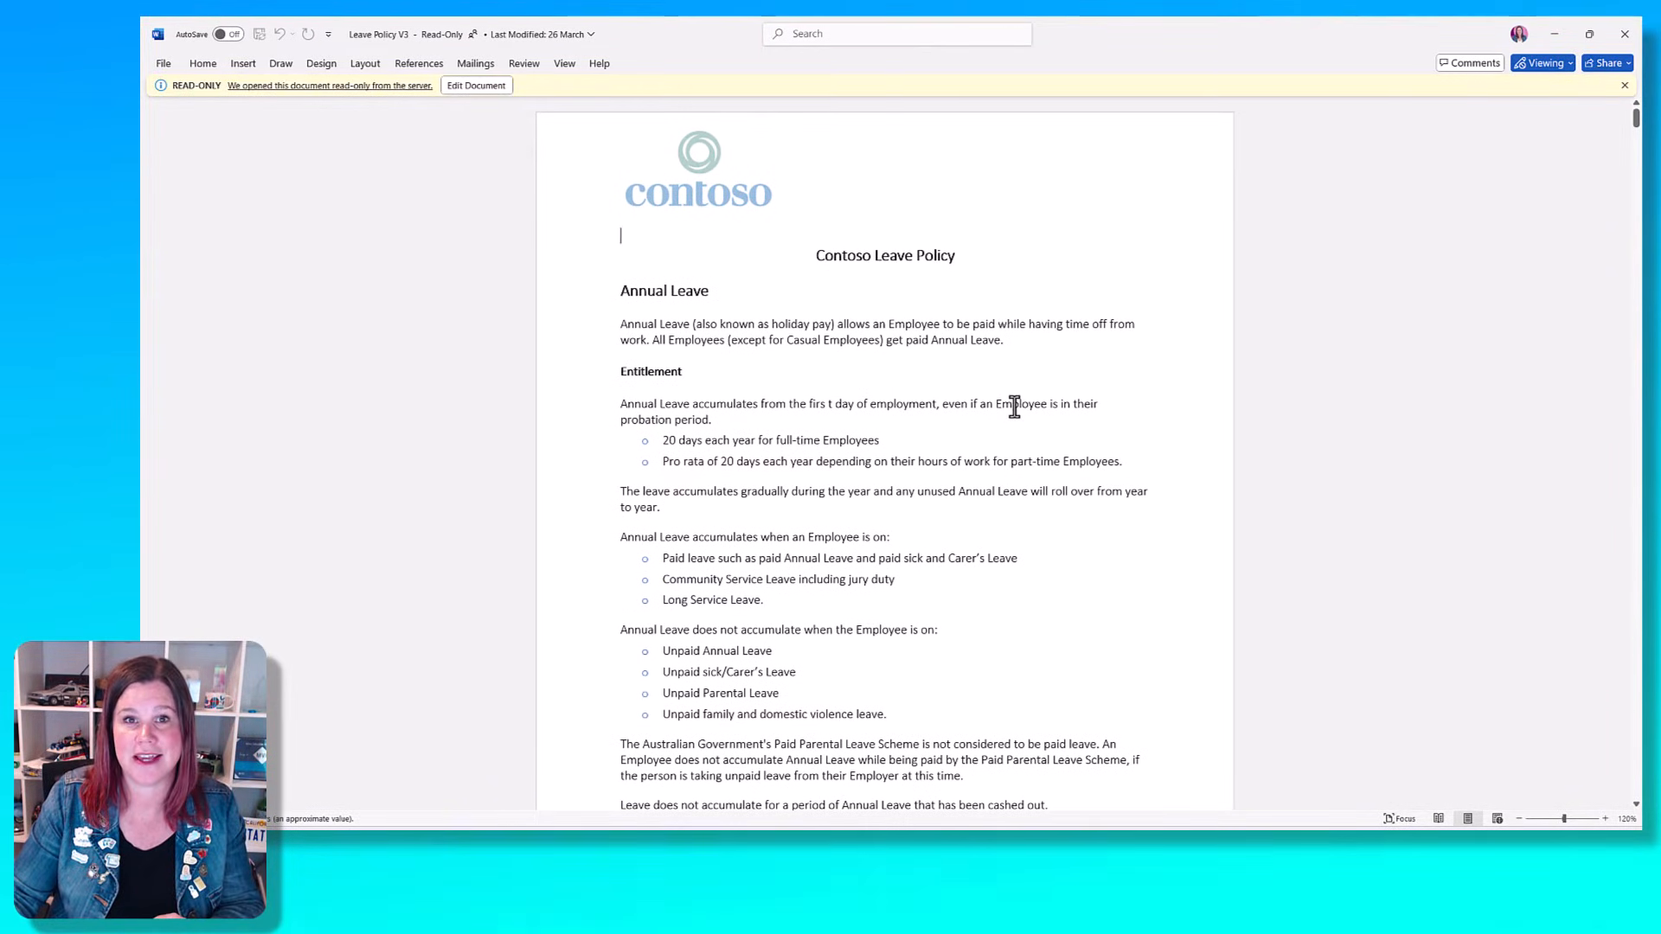
left_click(1631, 36)
left_click(1632, 36)
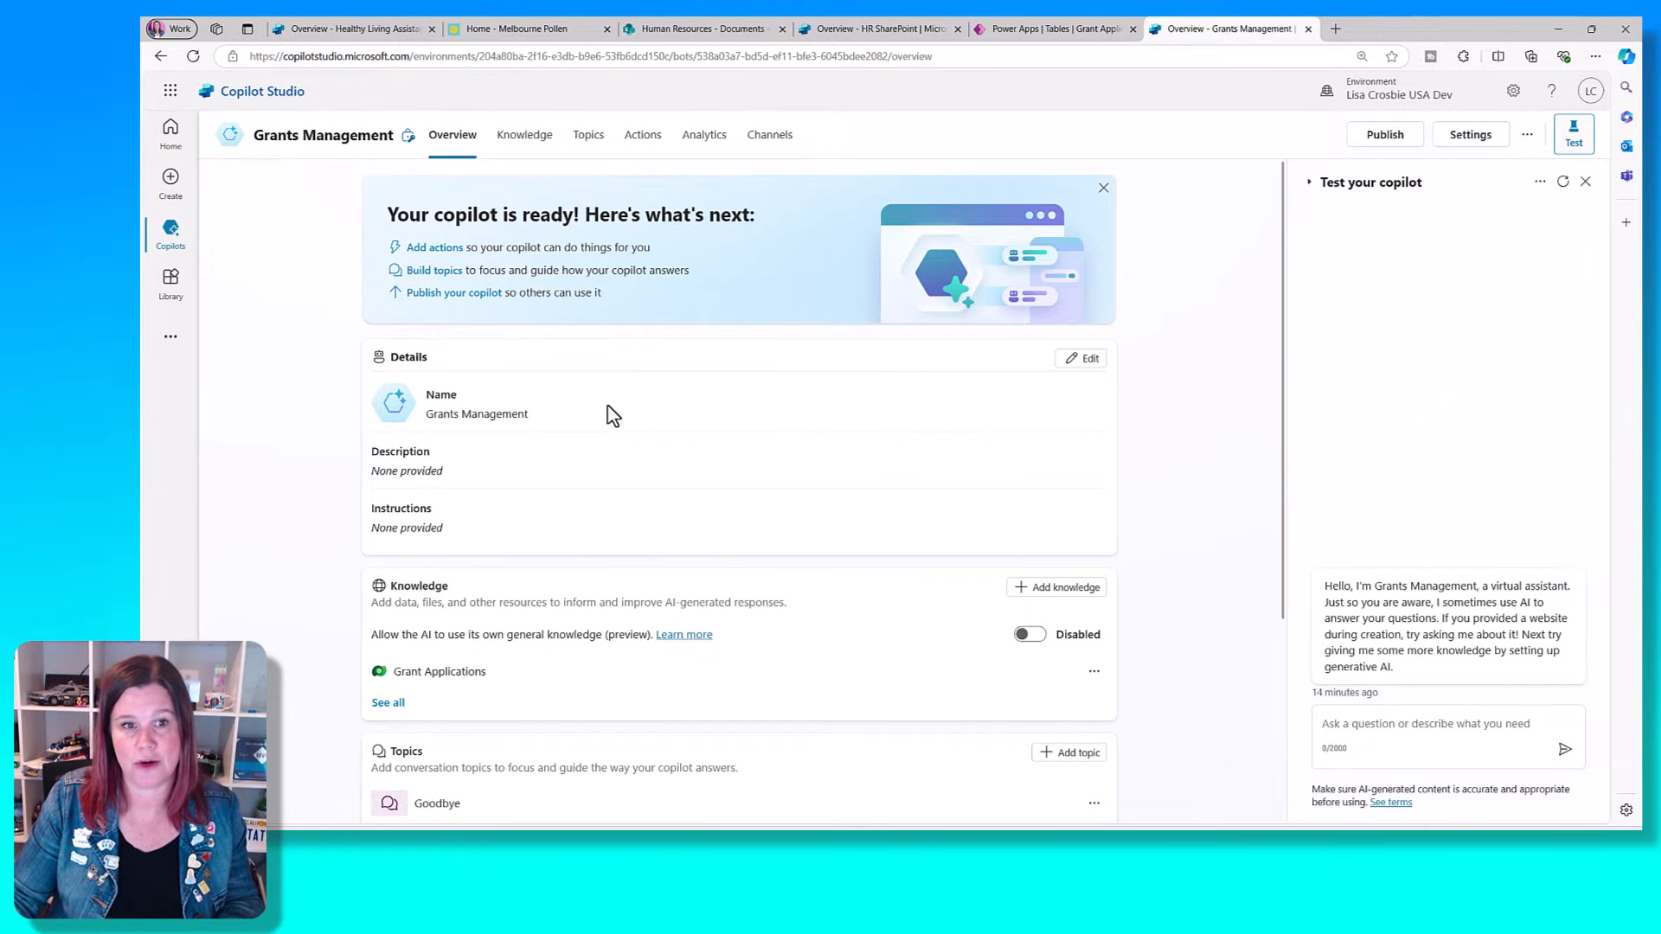
- Start a new Dataverse knowledge source for the Grants Management copilot, search for "grant" and select the Grant Applications table
left_click(530, 137)
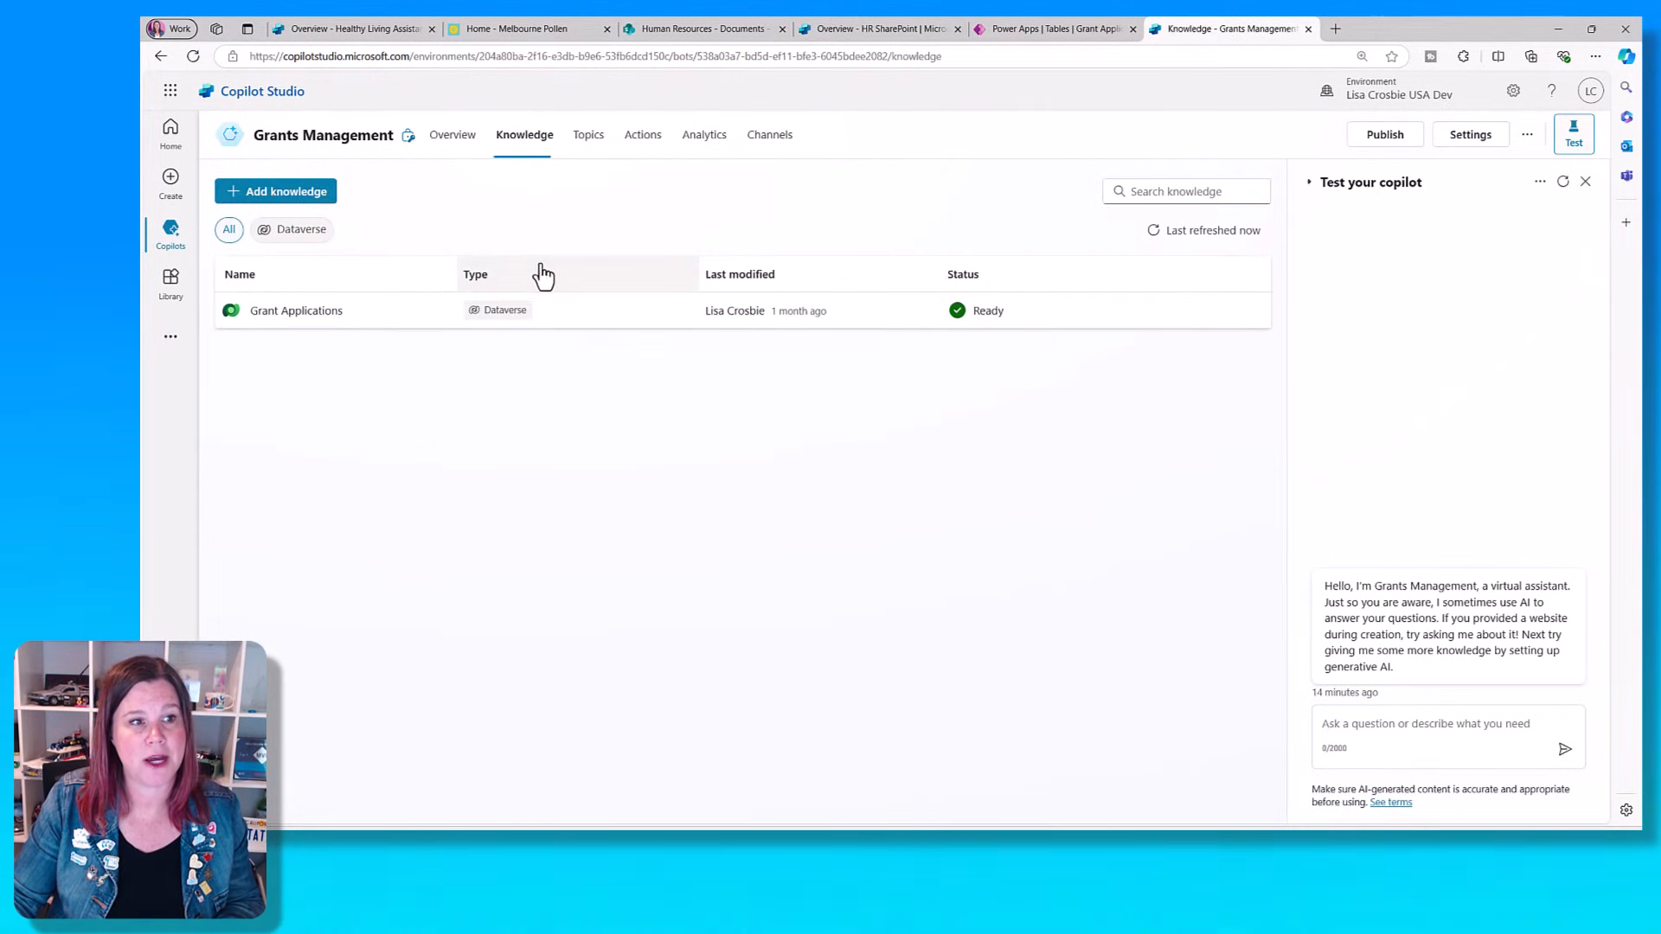
left_click(286, 192)
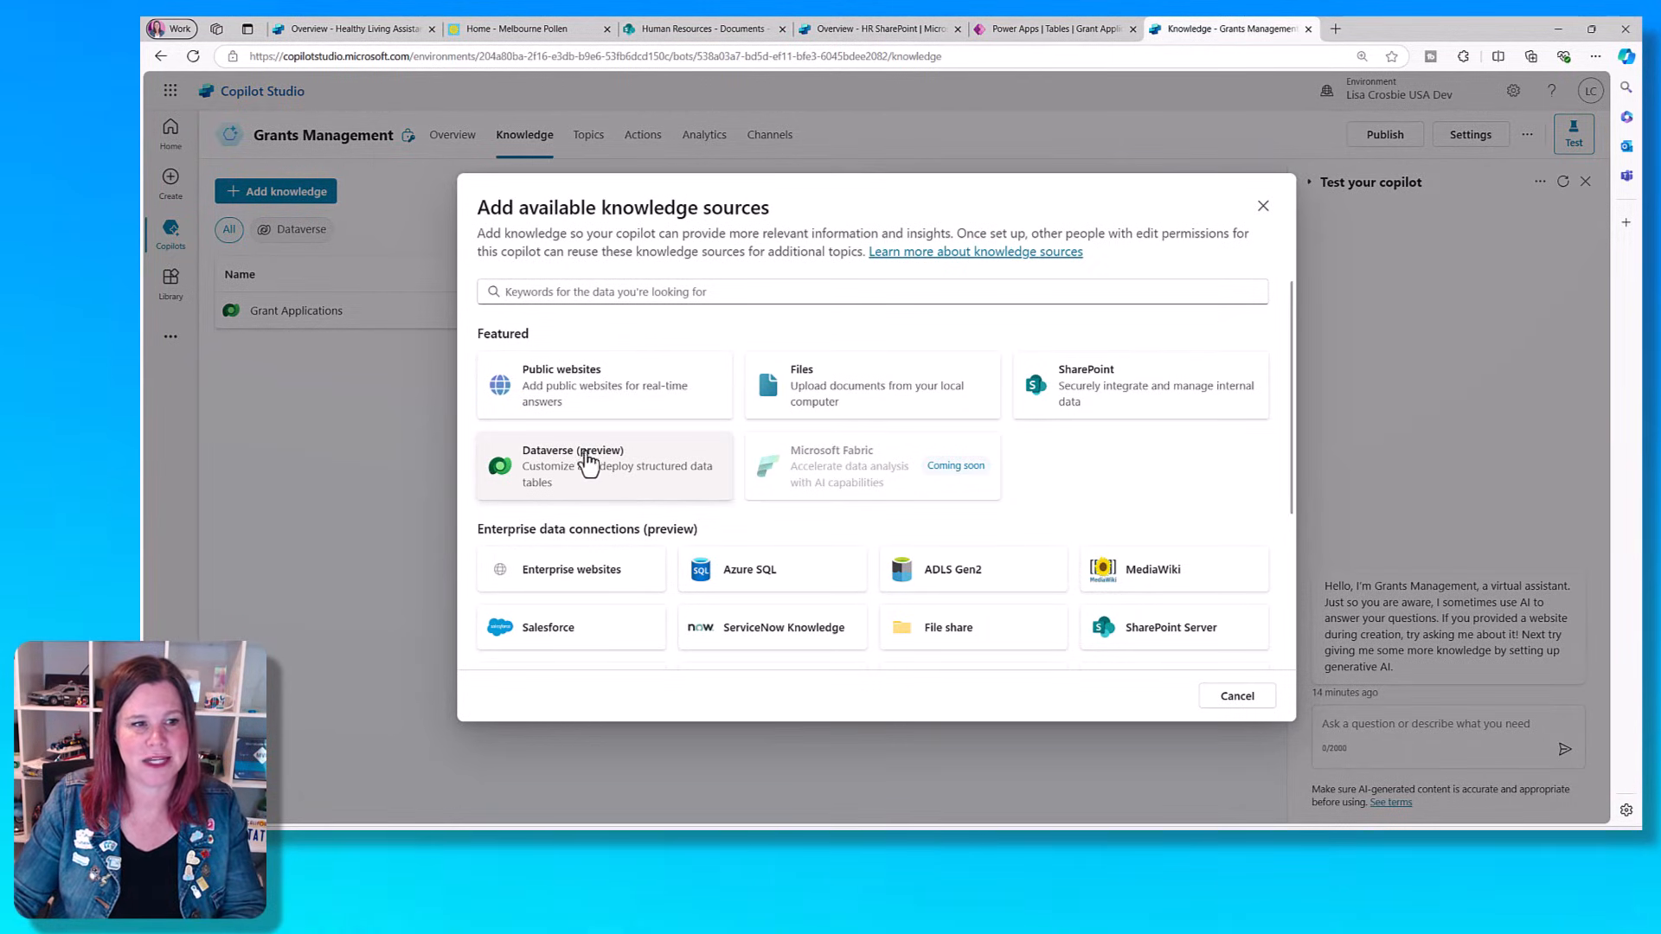
left_click(567, 468)
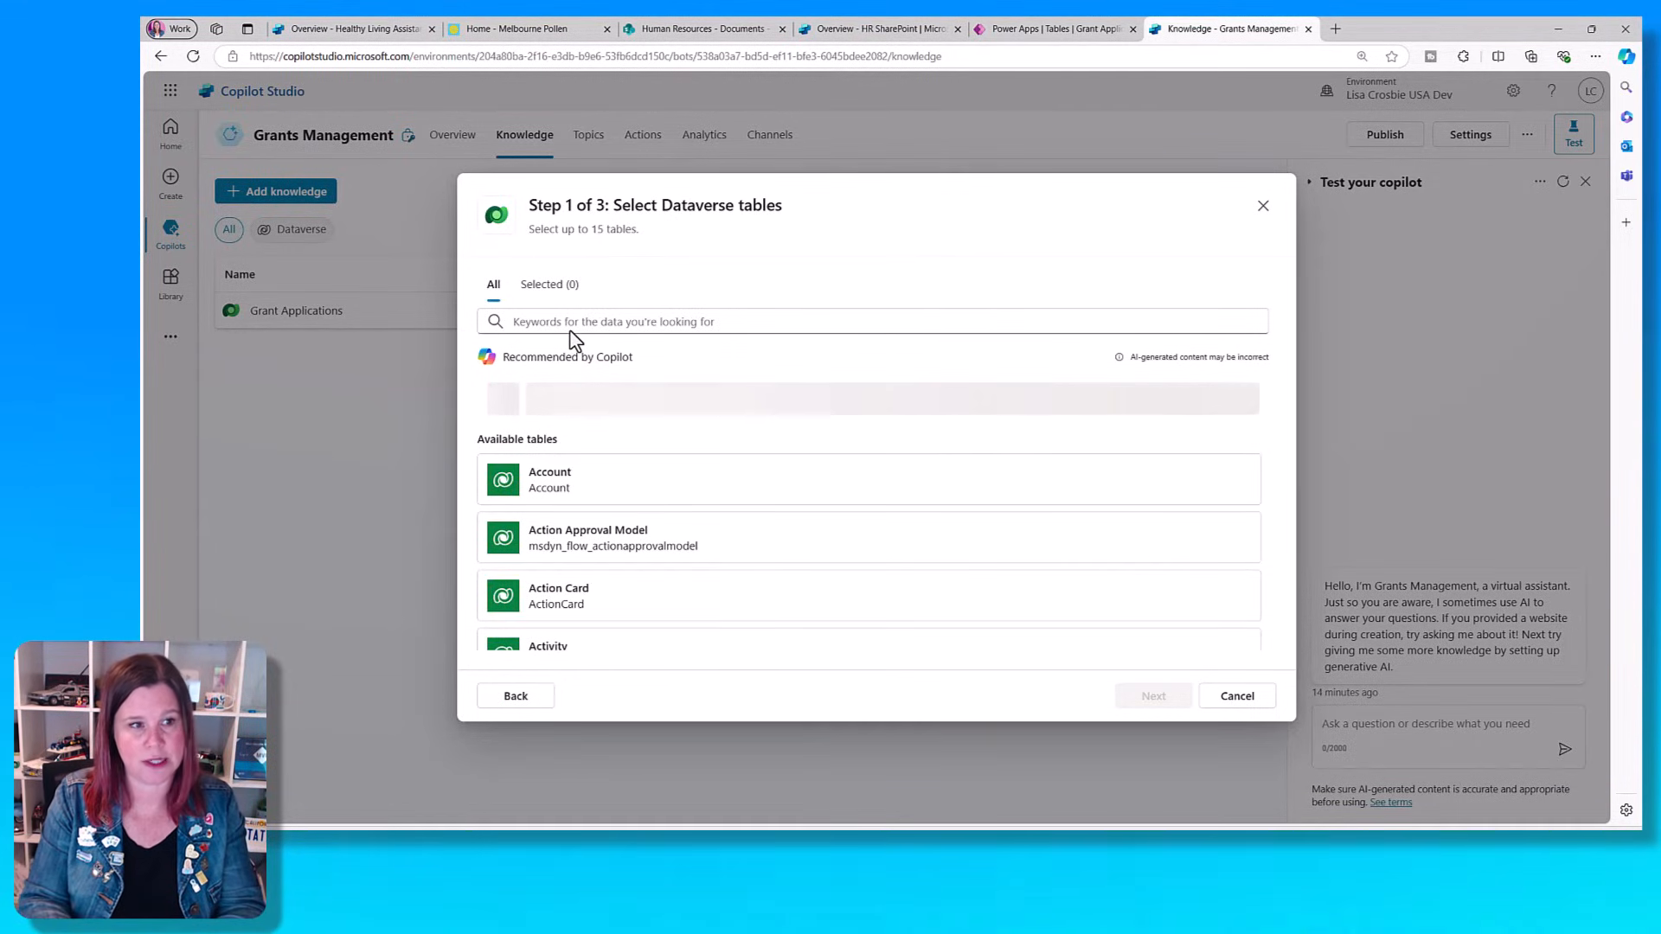
left_click(569, 322)
type("grants")
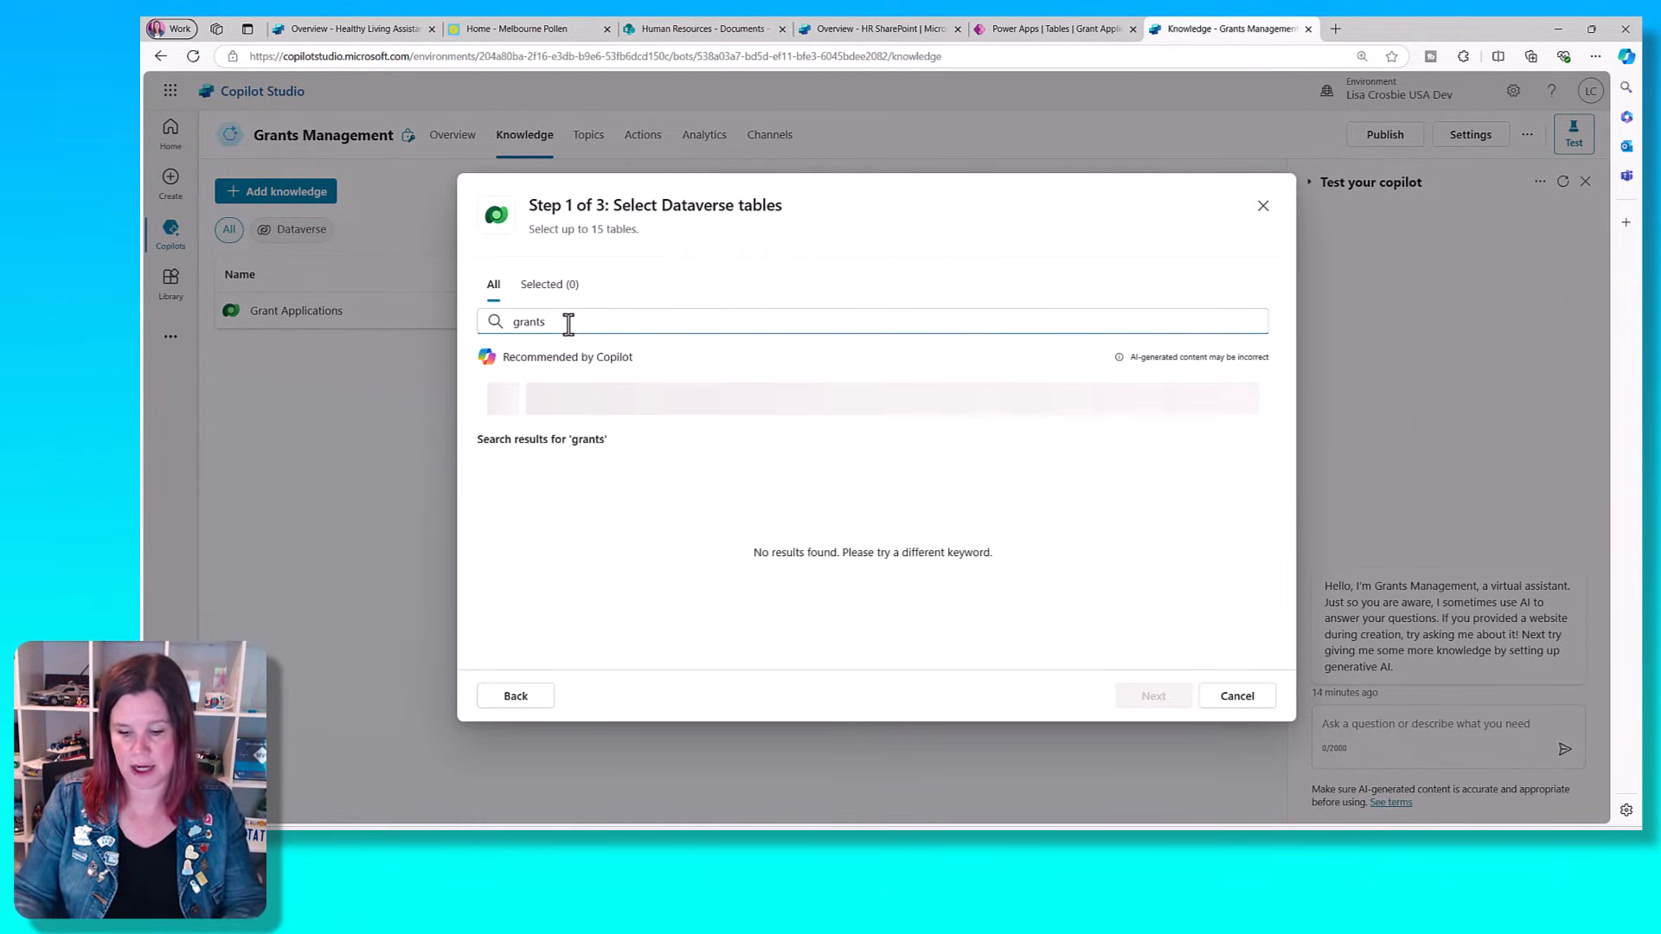
key("BackSpace")
left_click(757, 490)
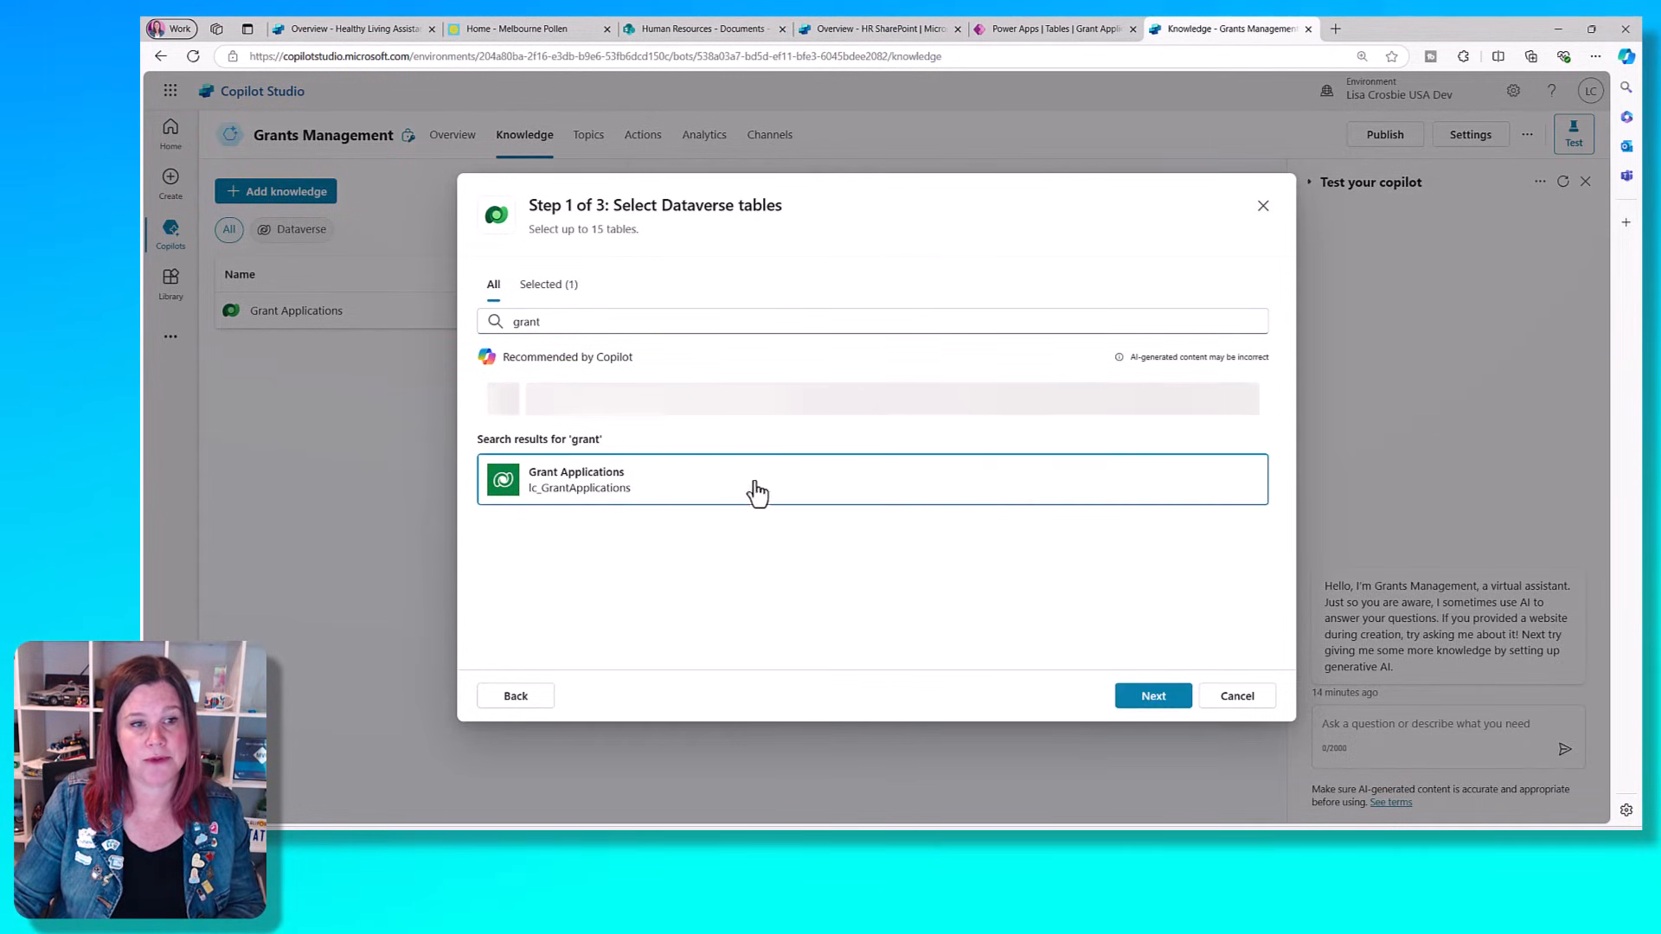
- Preview the Grant Applications table's rows and continue to the final review of the knowledge source
left_click(1155, 701)
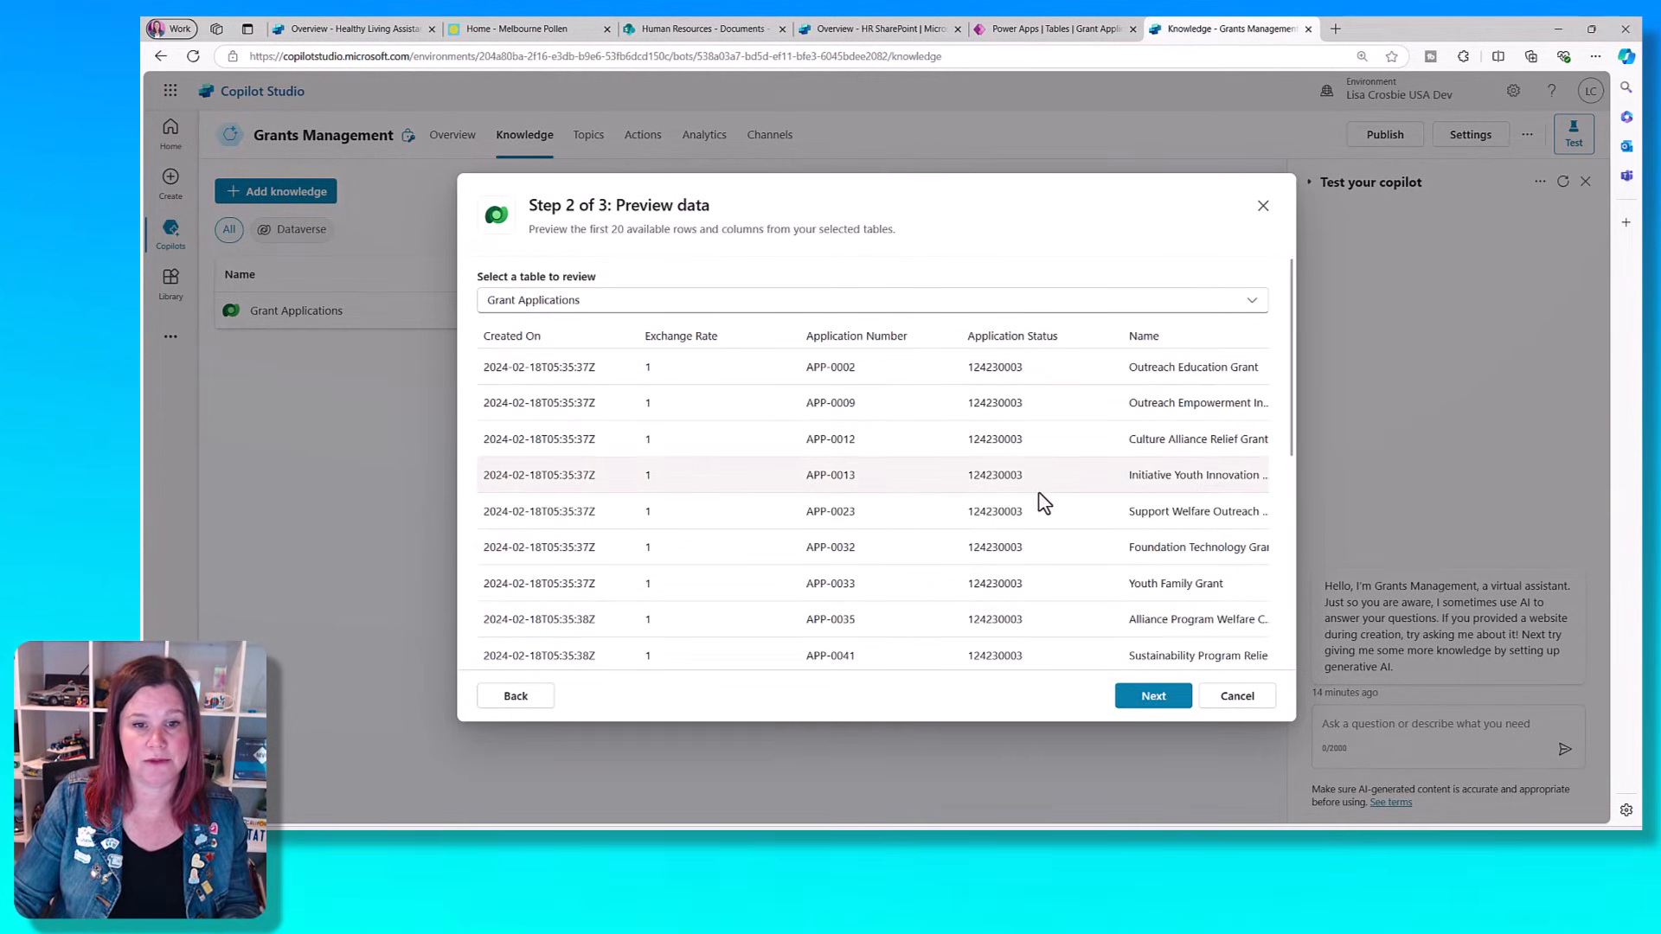
scroll(1042, 500, "down", 5)
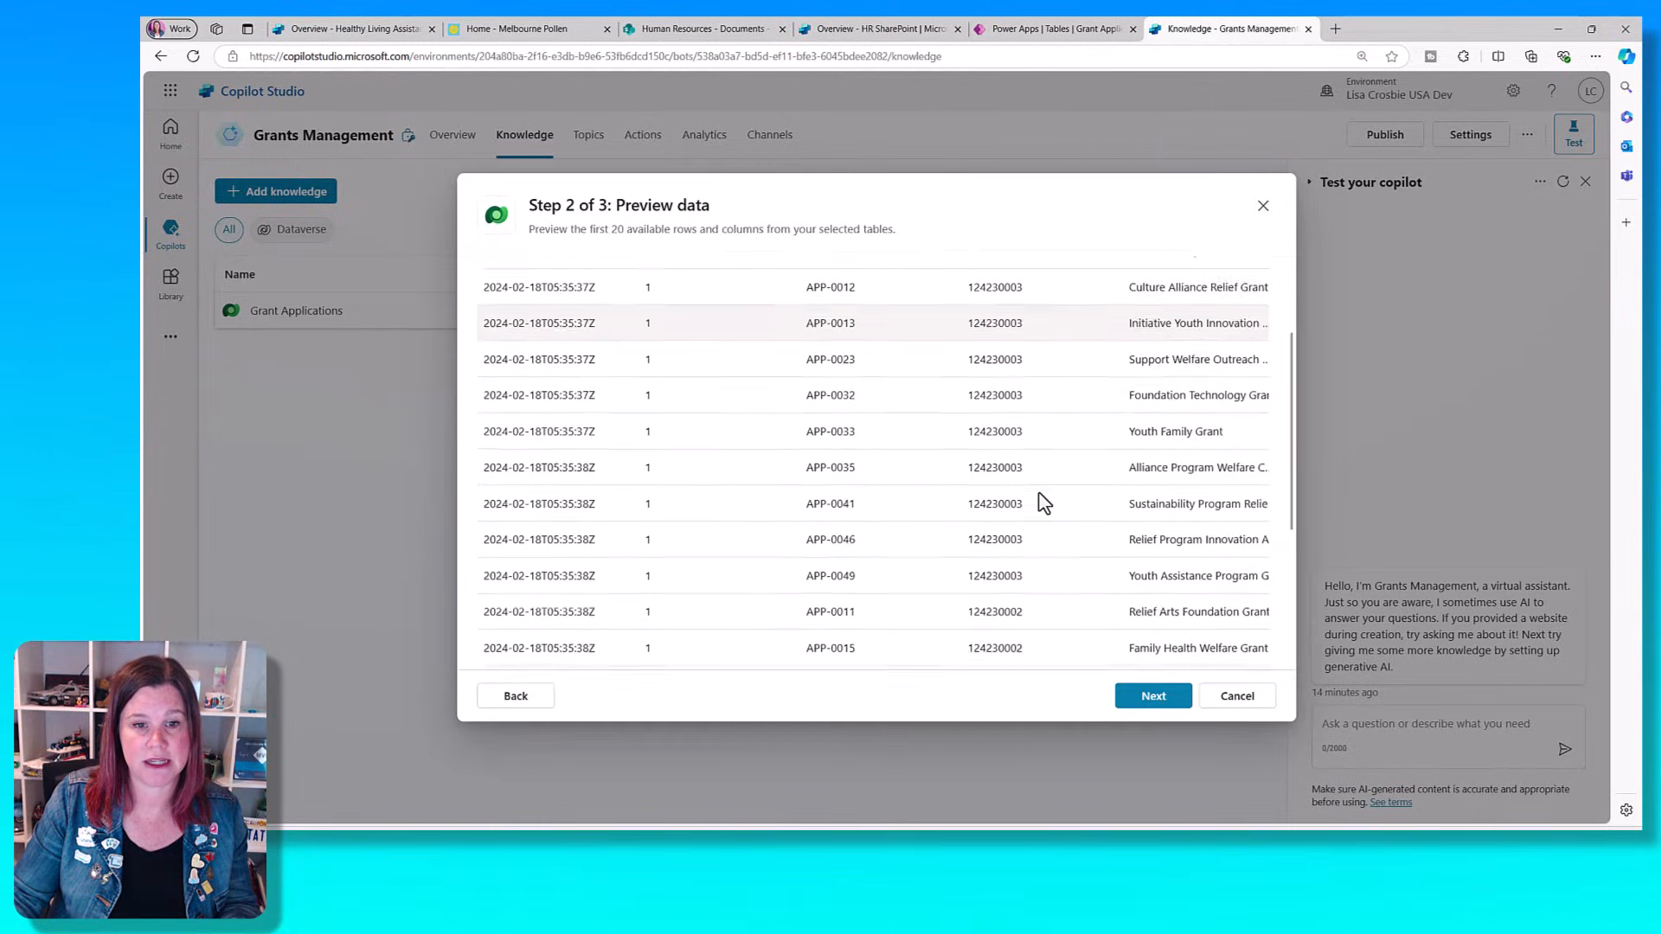
left_click(1149, 710)
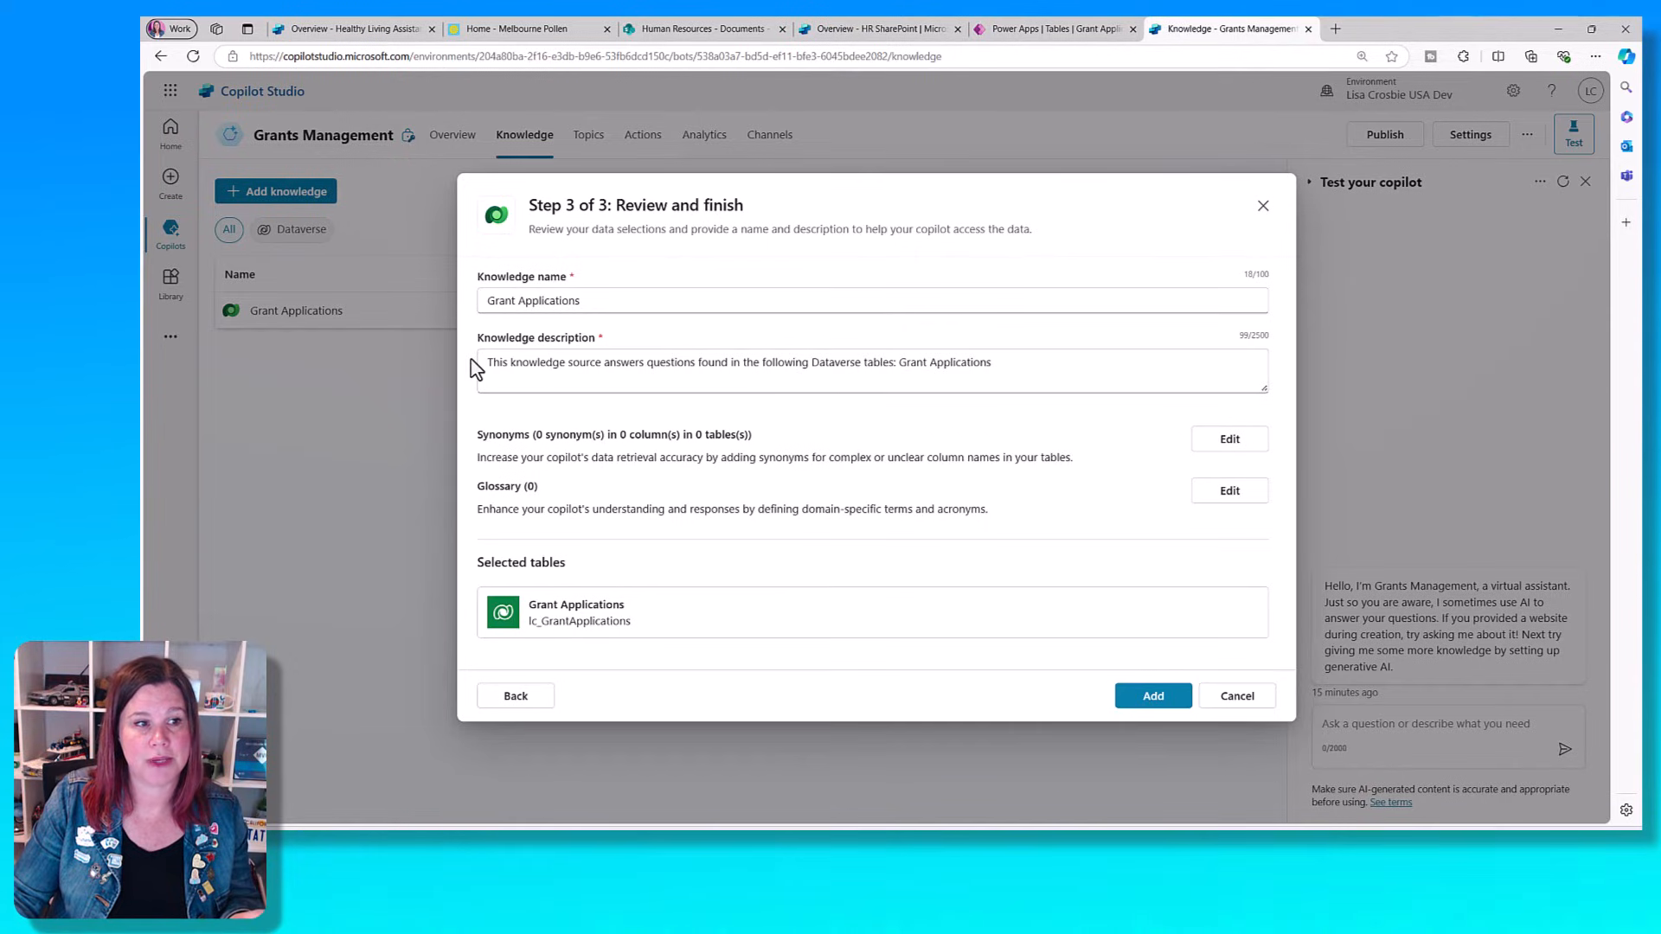
- Replace the knowledge description with "this provides information about funding and grant applications"
left_click_drag(483, 361, 1102, 359)
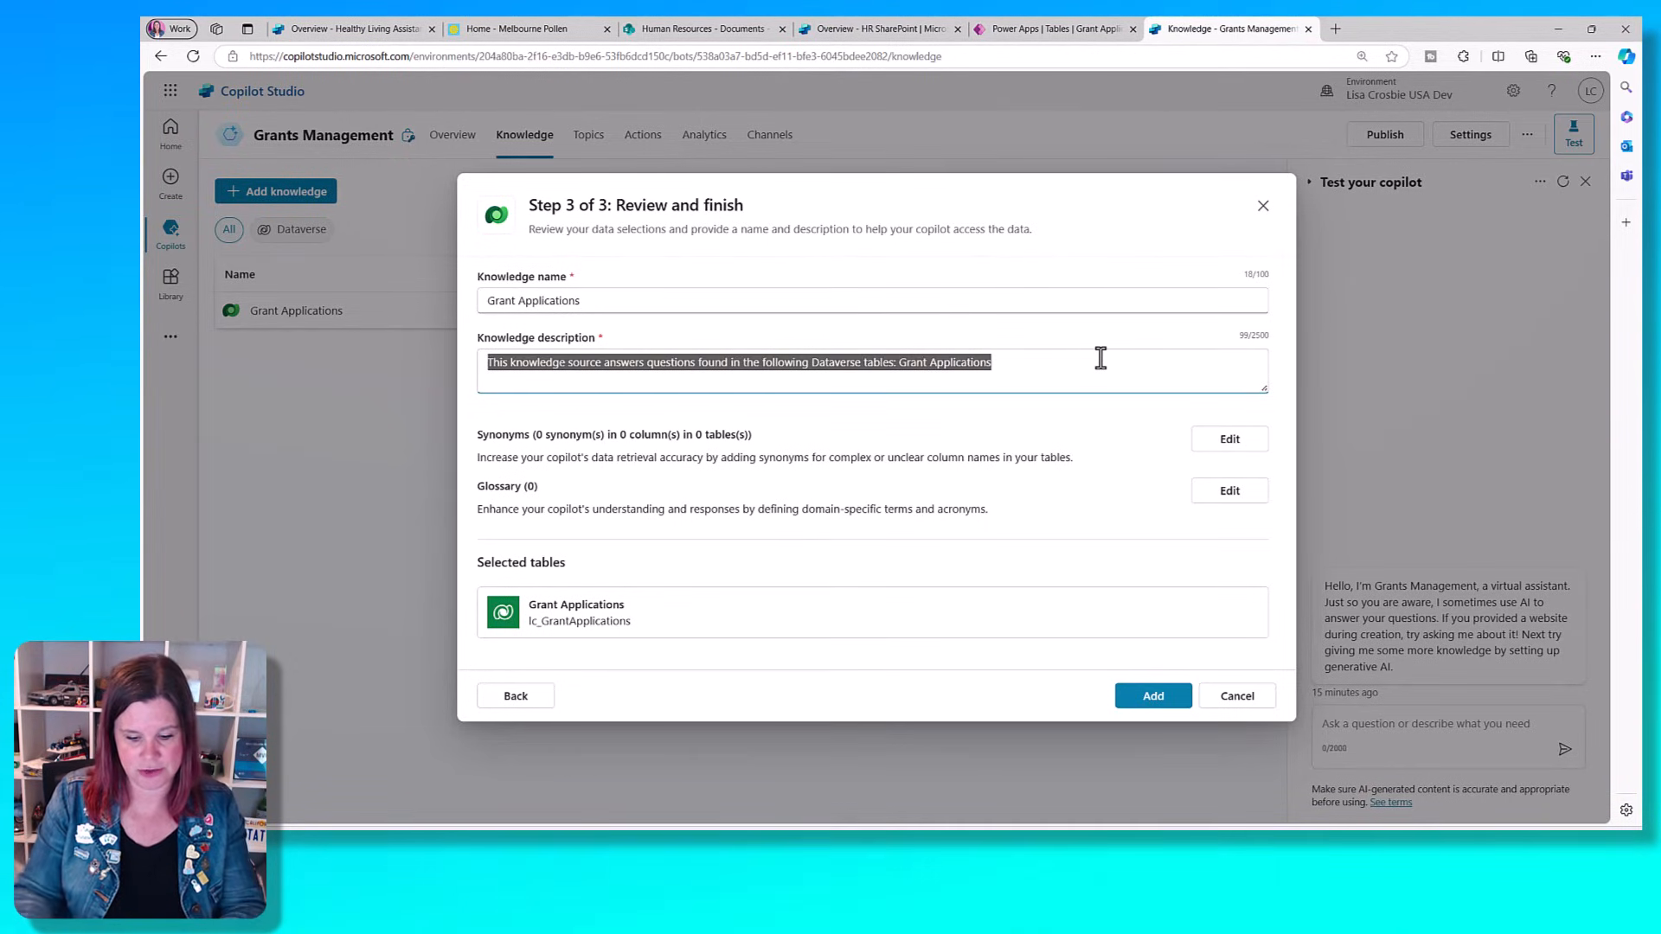
type("this provides info")
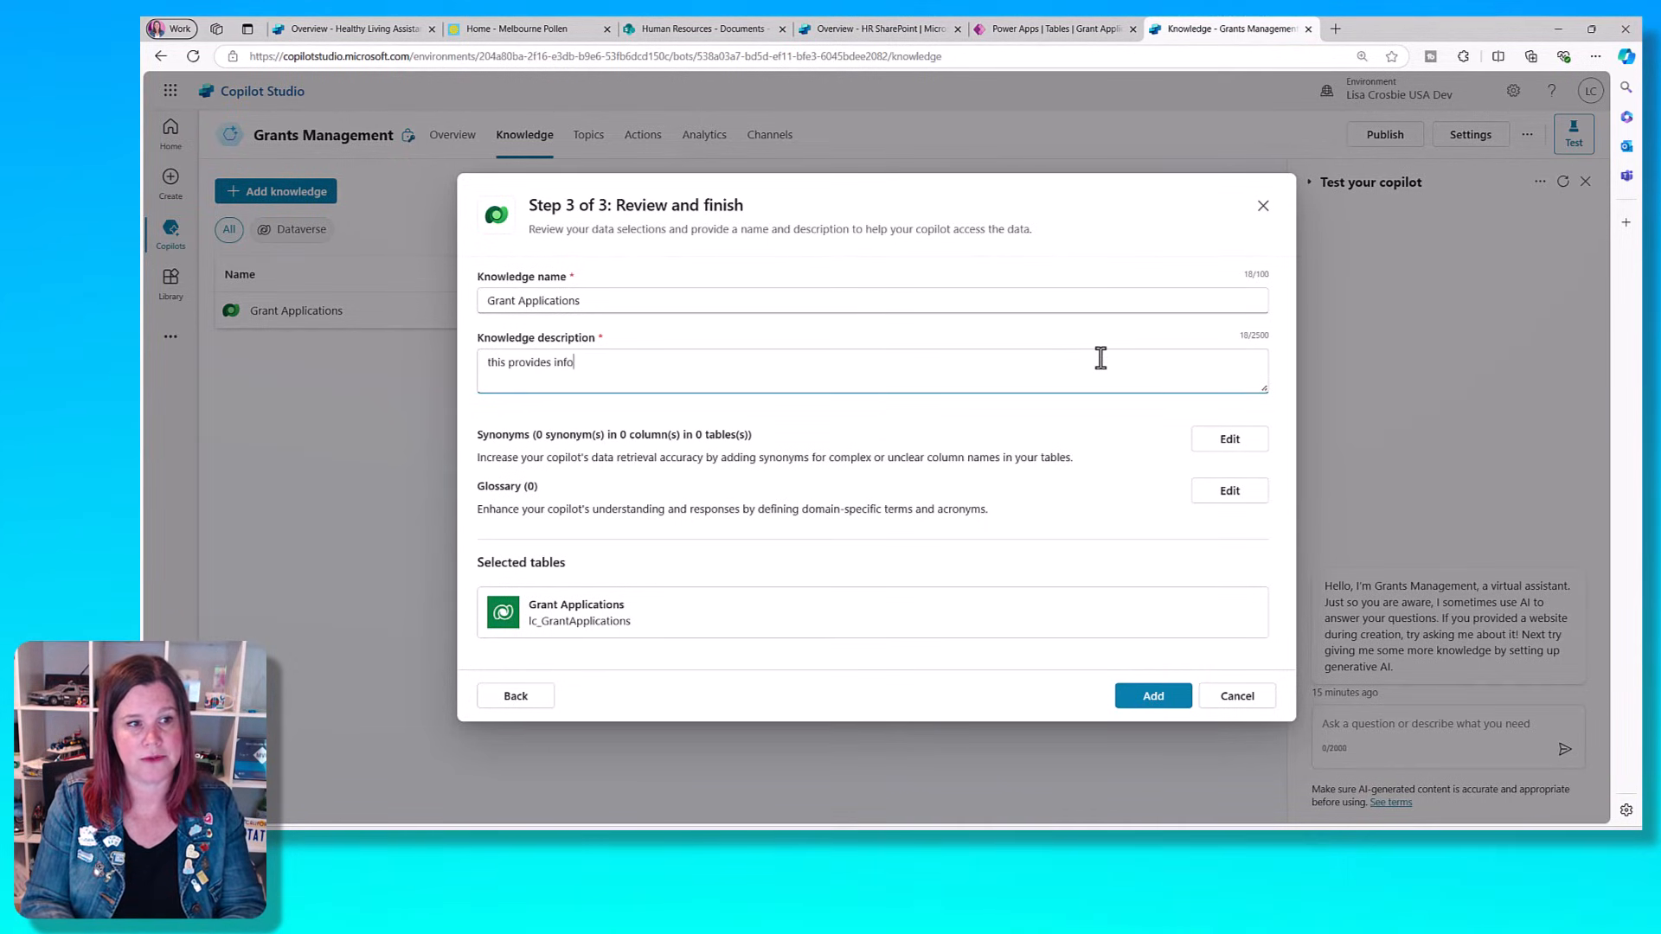
type("rmation about fundin")
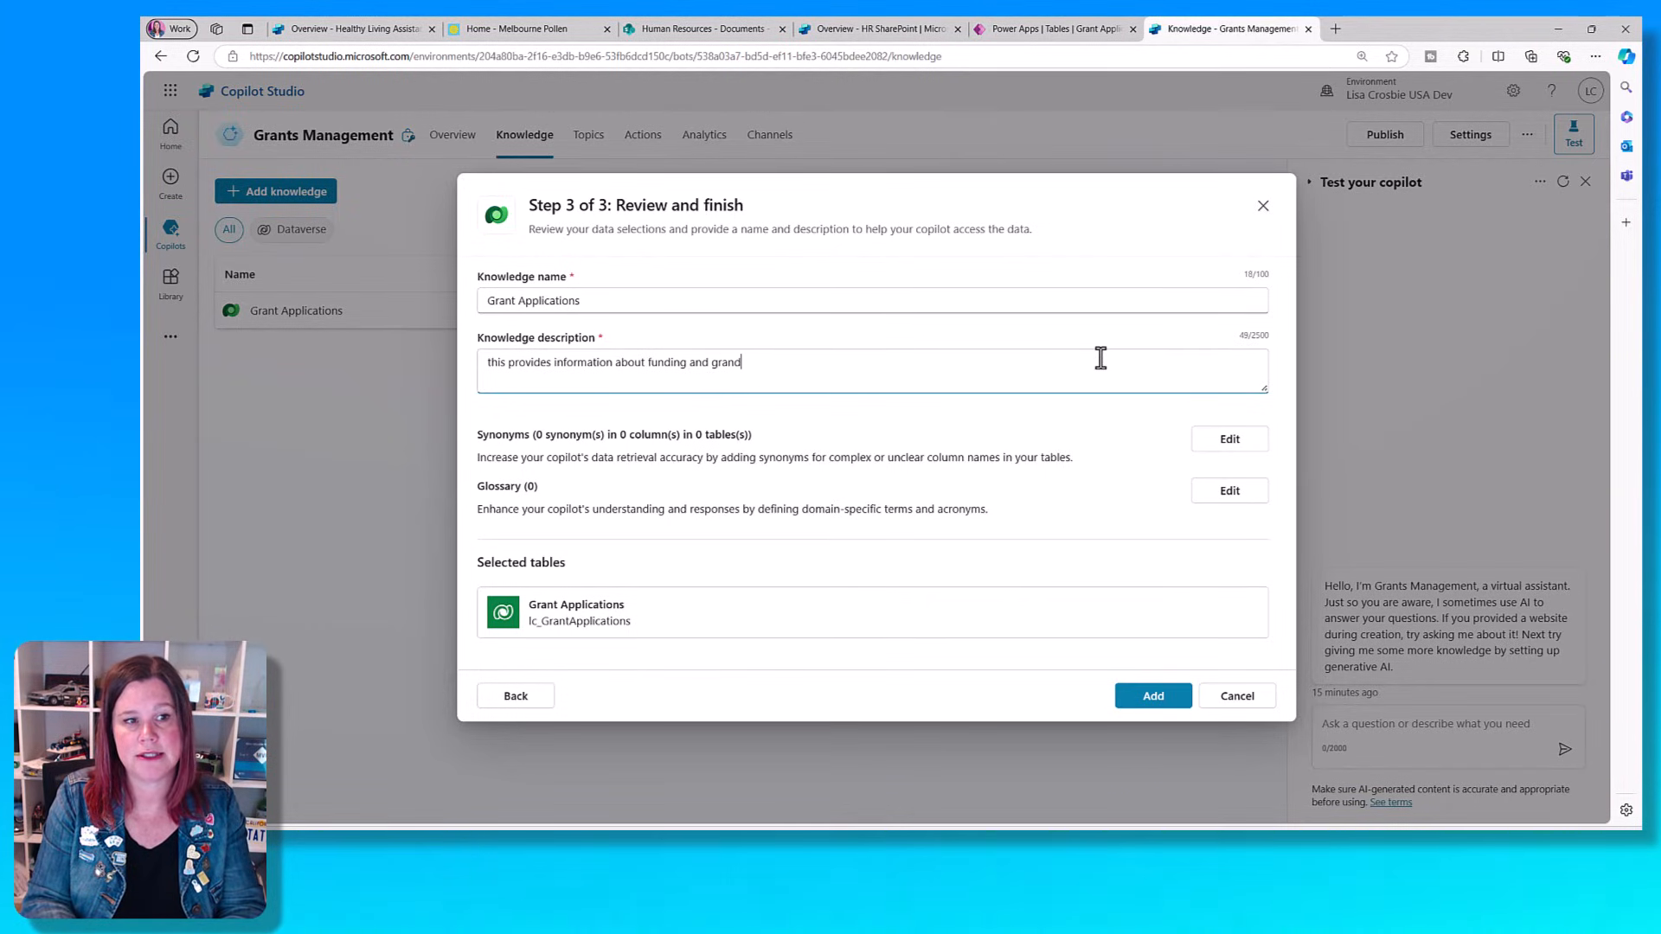
type("g and grant applica")
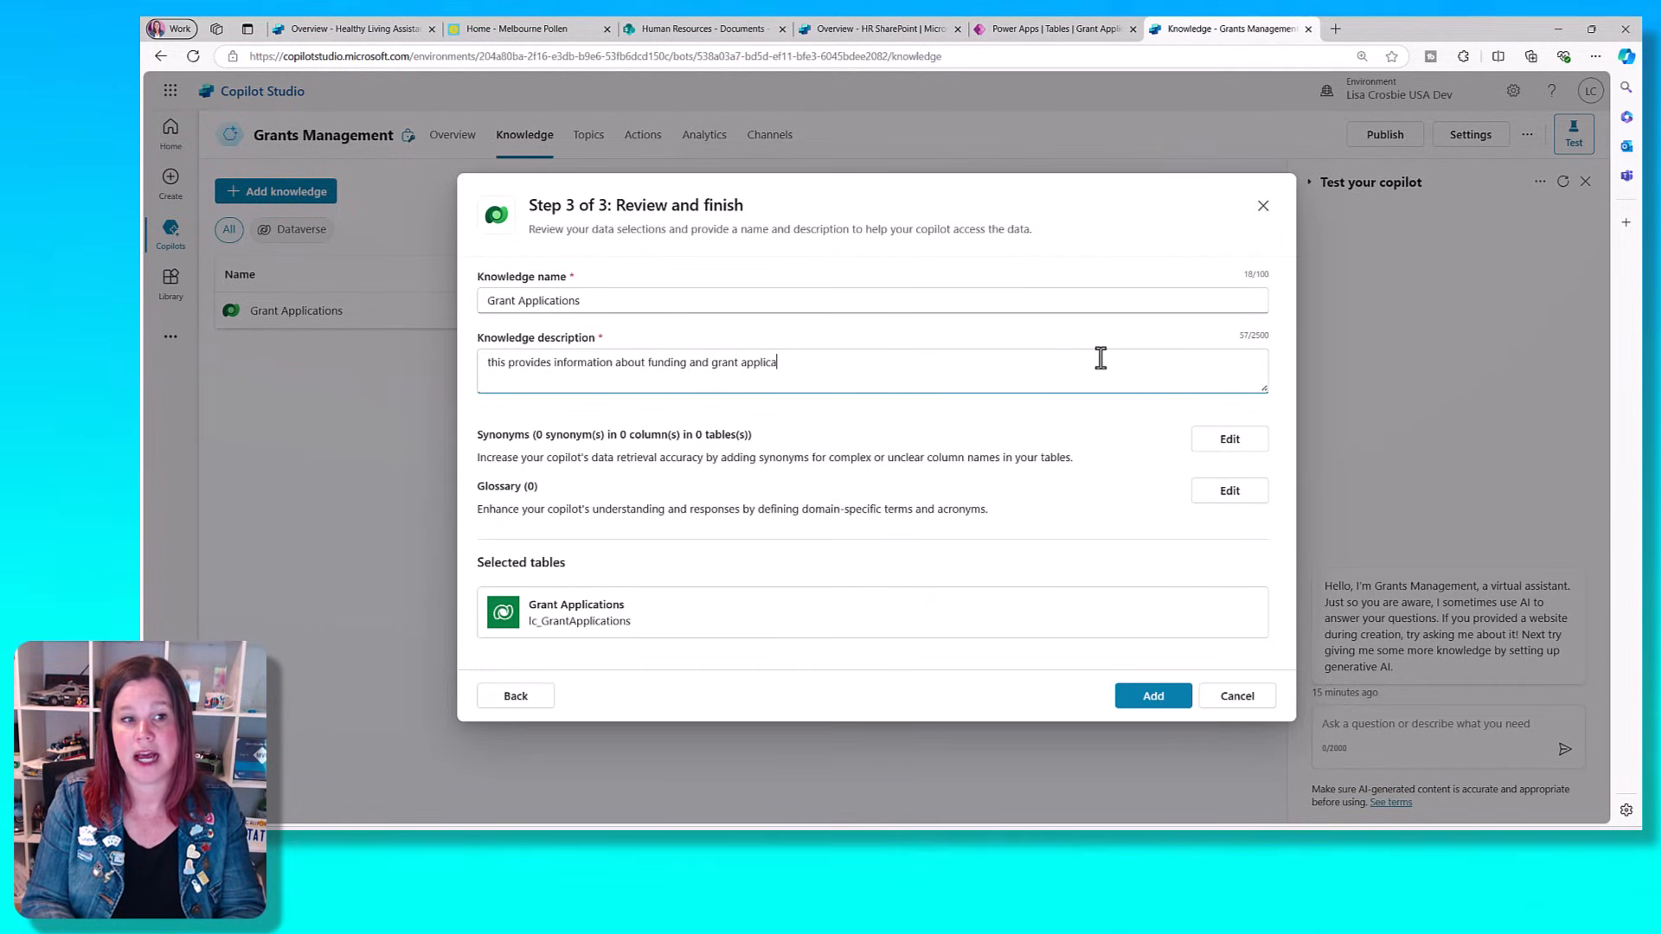
type("tions")
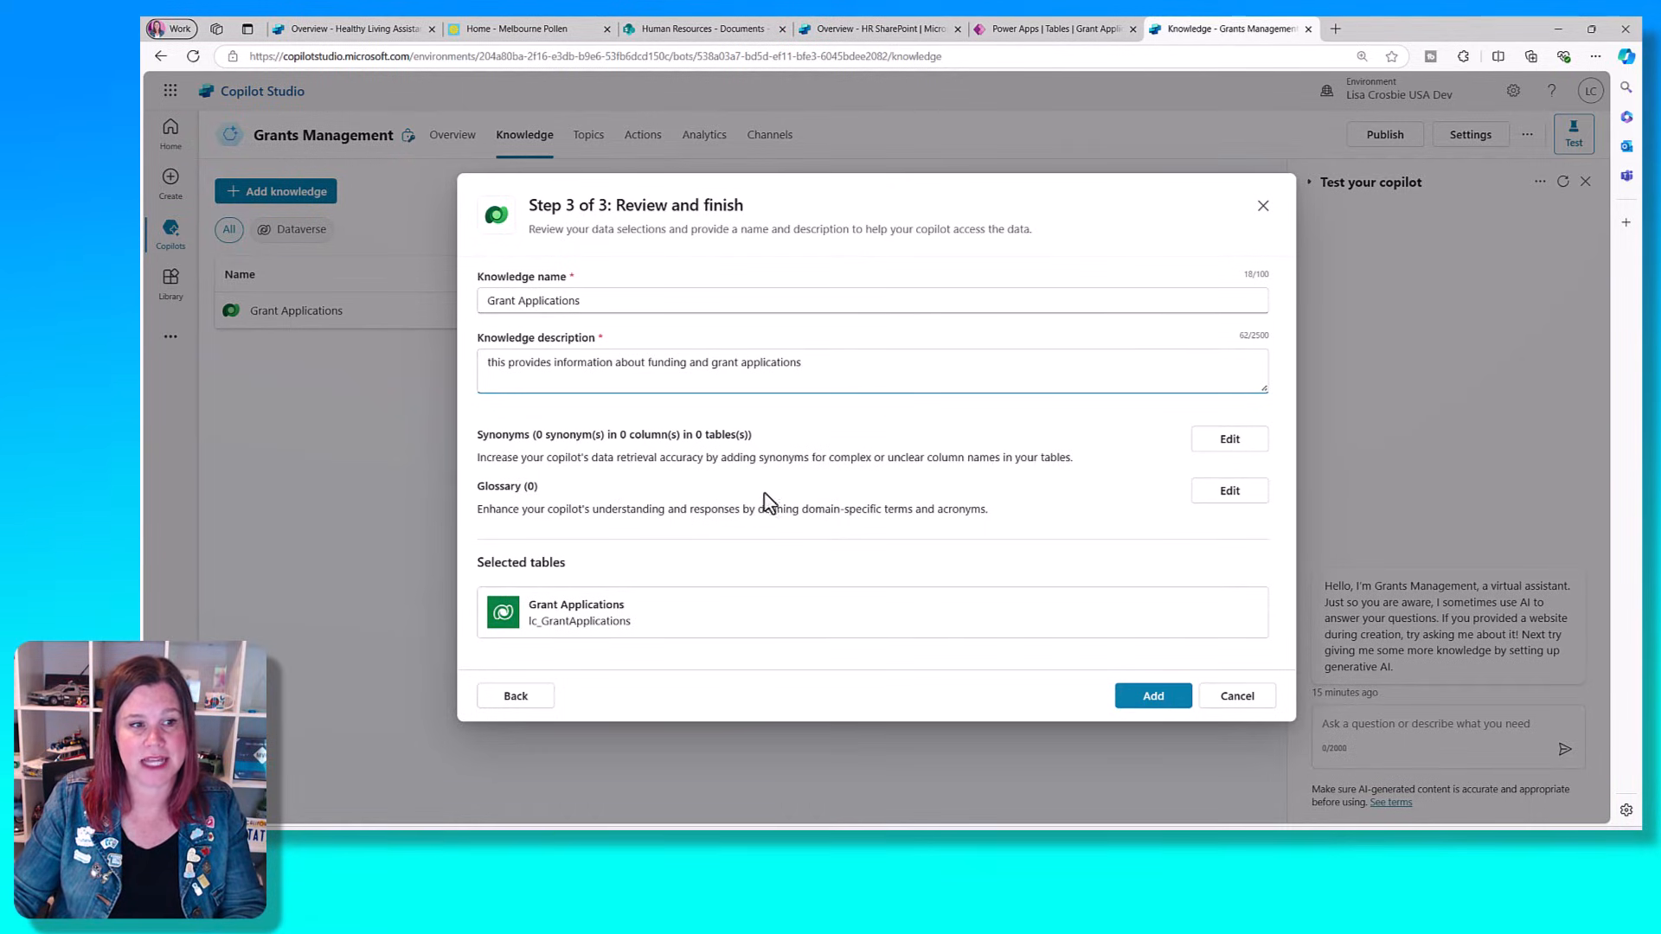
- Add "funding status" as a synonym for the Application Status column, and leave the knowledge source setup without saving
left_click(1230, 441)
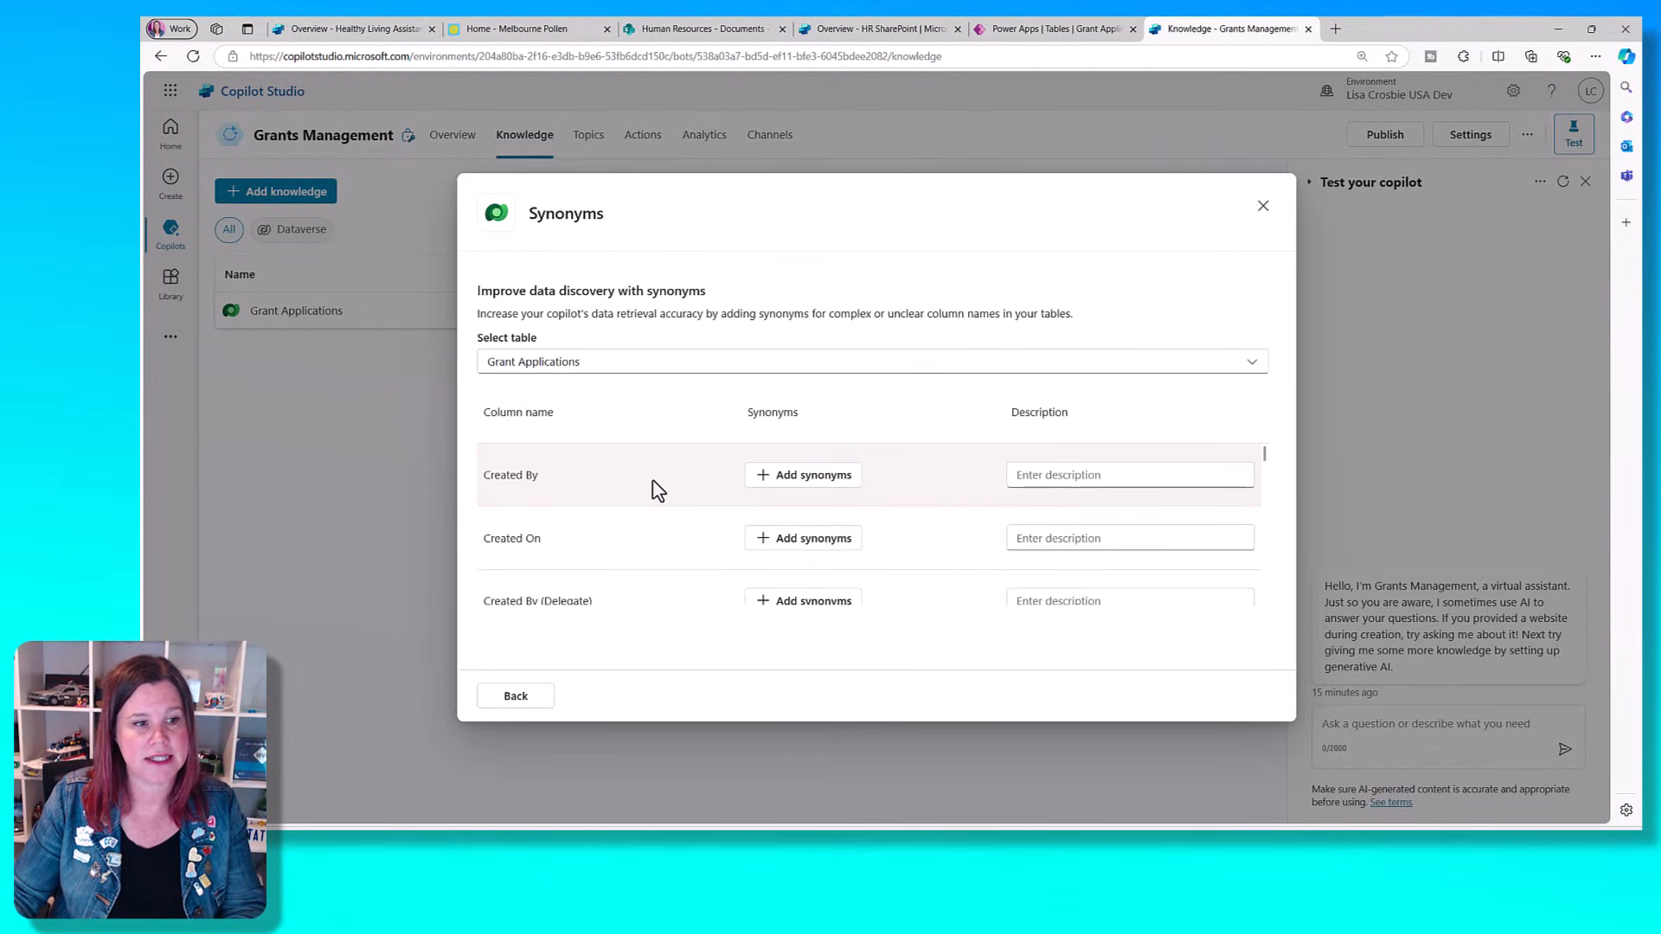
scroll(654, 487, "down", 2)
scroll(658, 490, "down", 2)
scroll(658, 490, "up", 1)
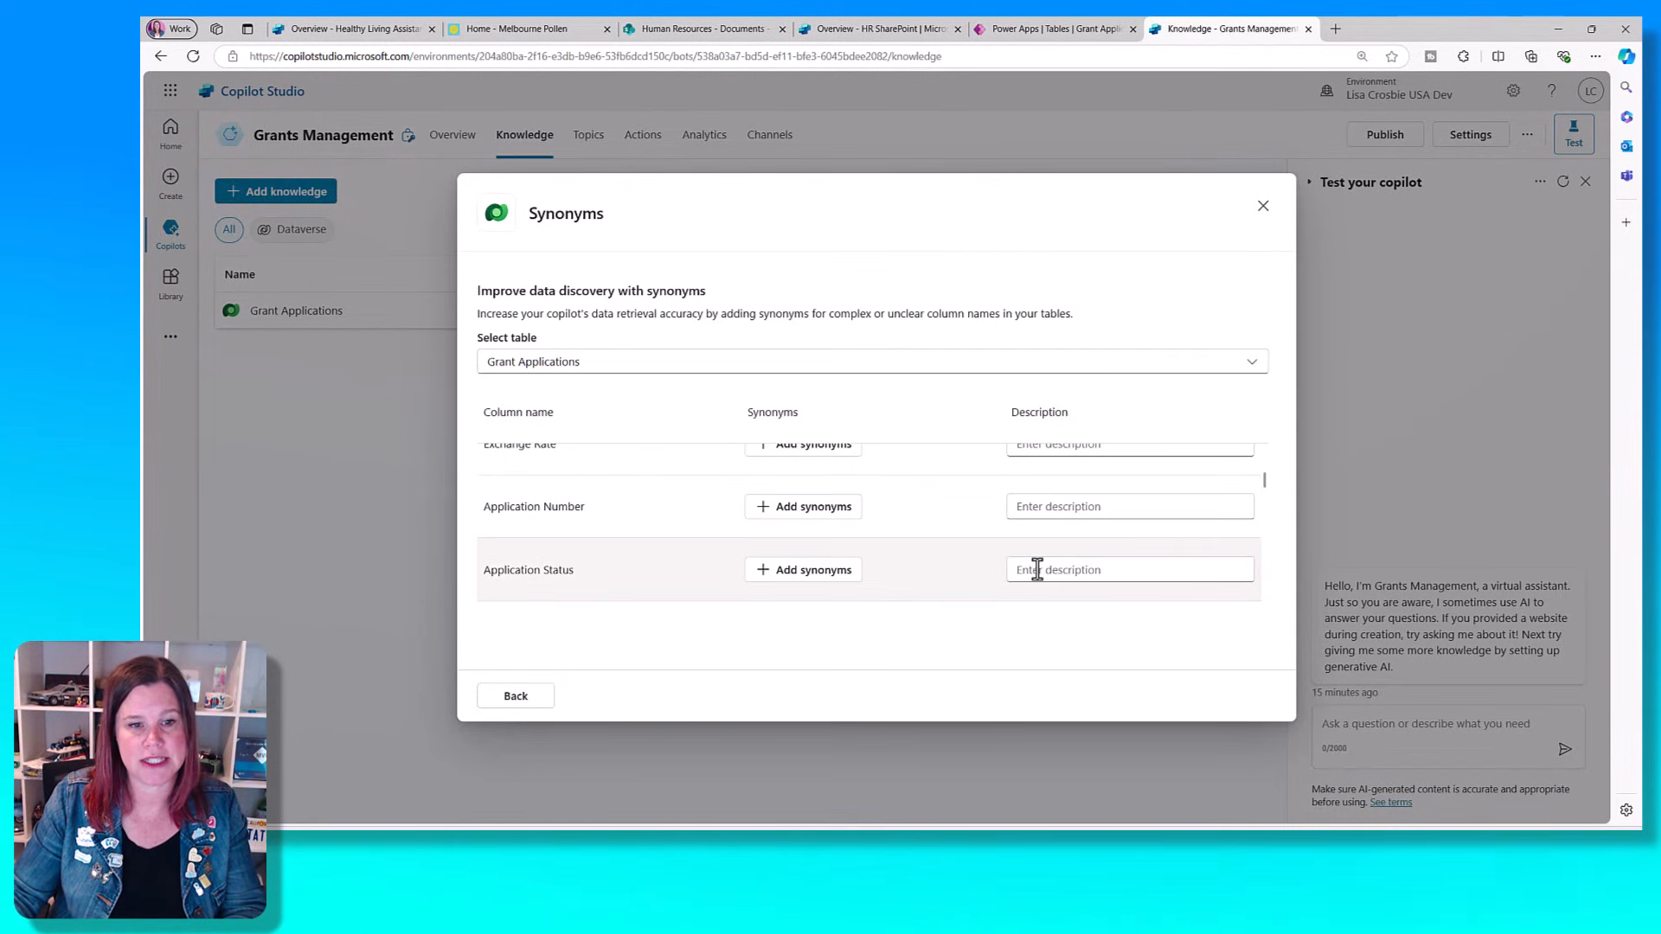
left_click(796, 573)
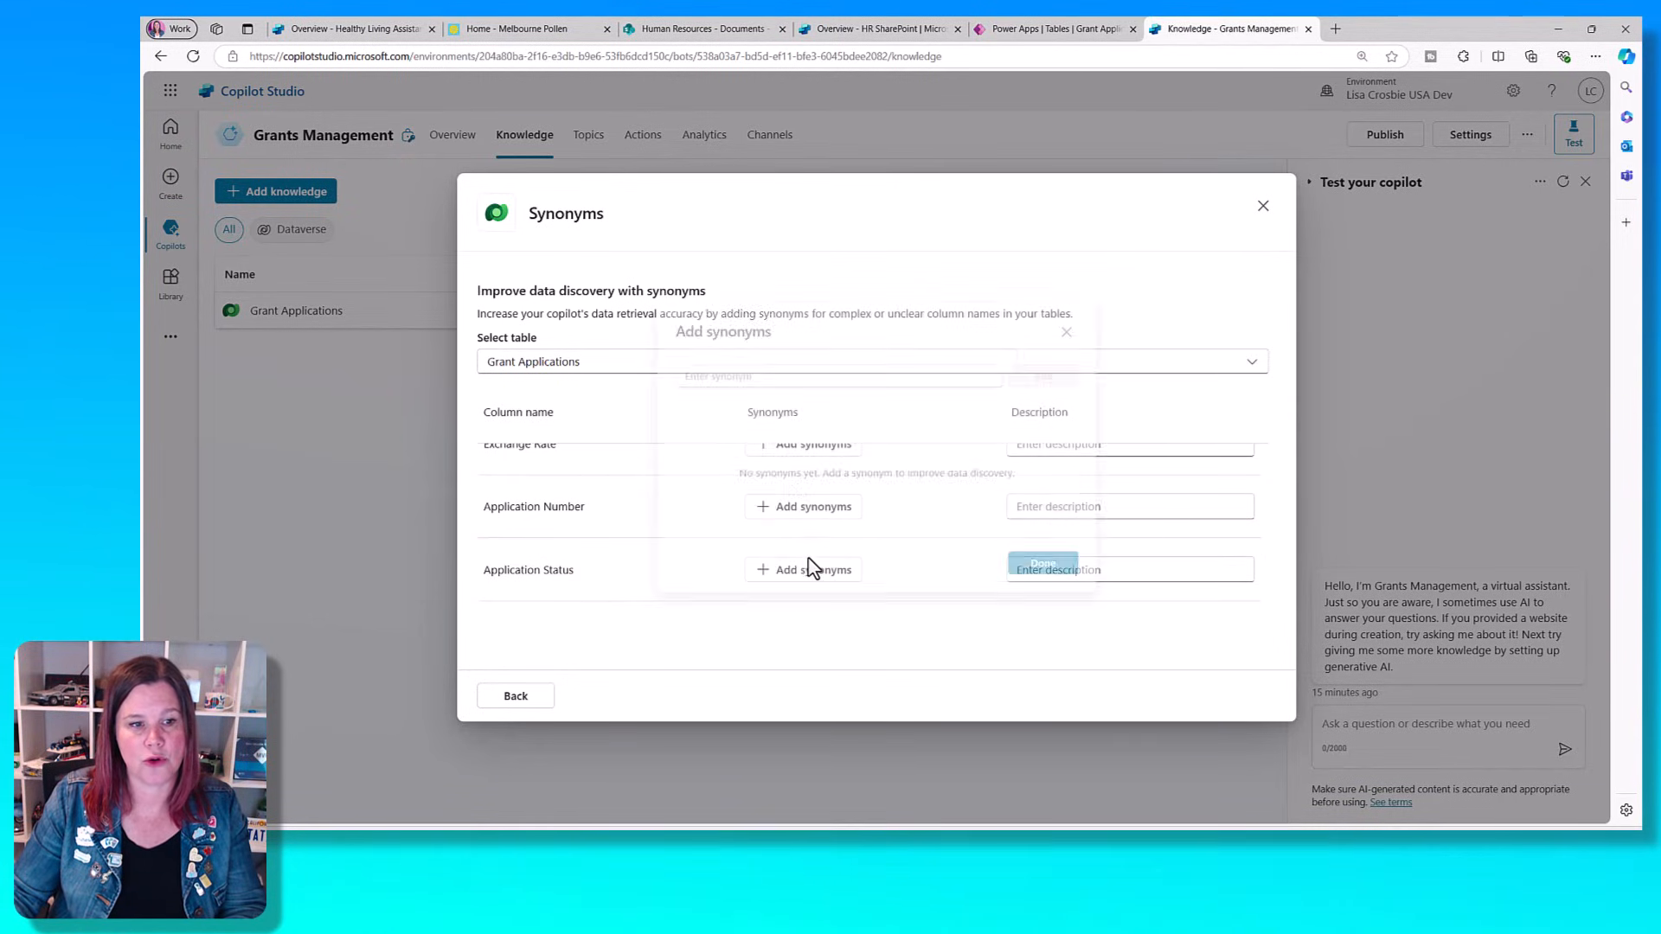
left_click(735, 369)
type("funding sta")
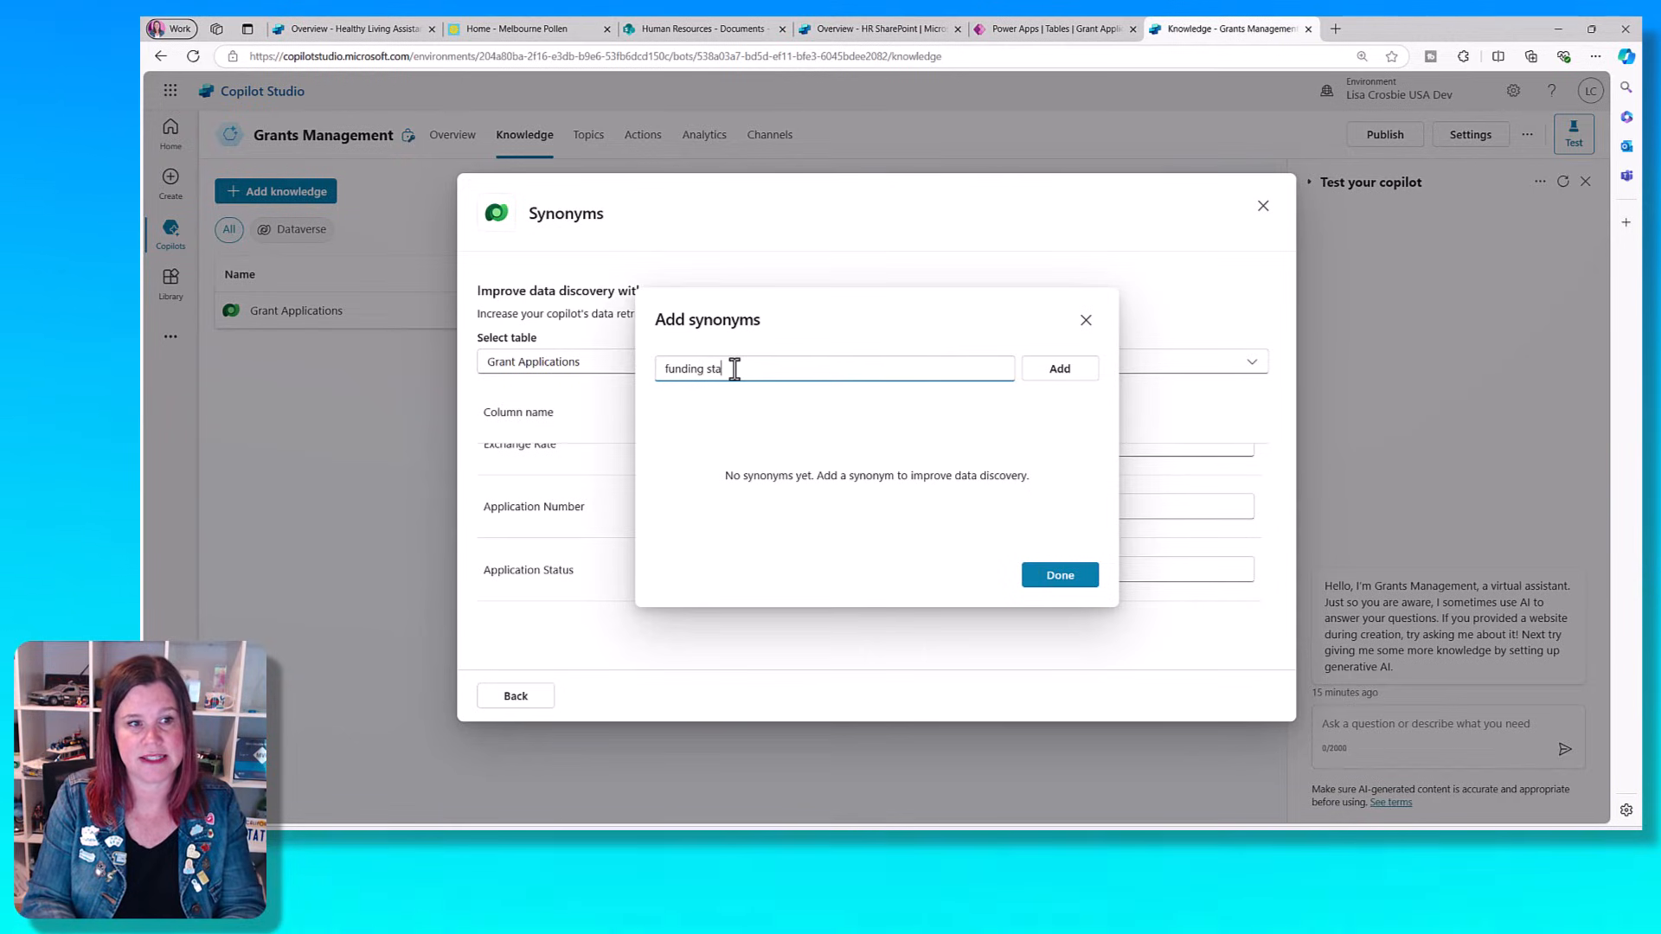
type("tus")
left_click(1038, 368)
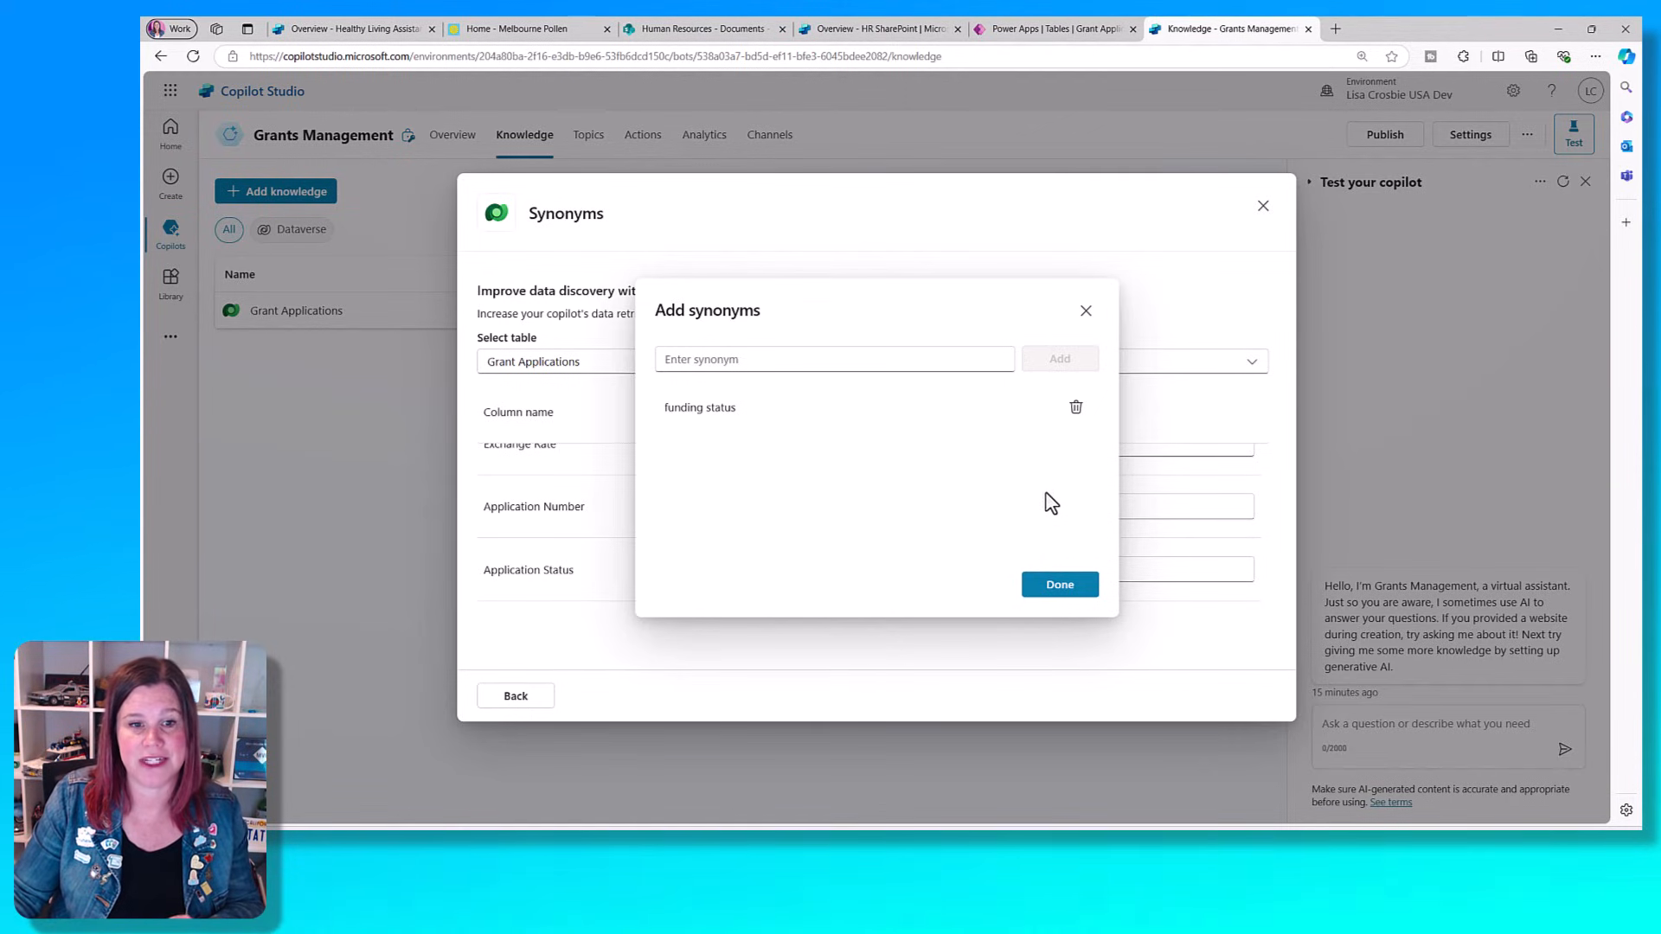
left_click(1049, 586)
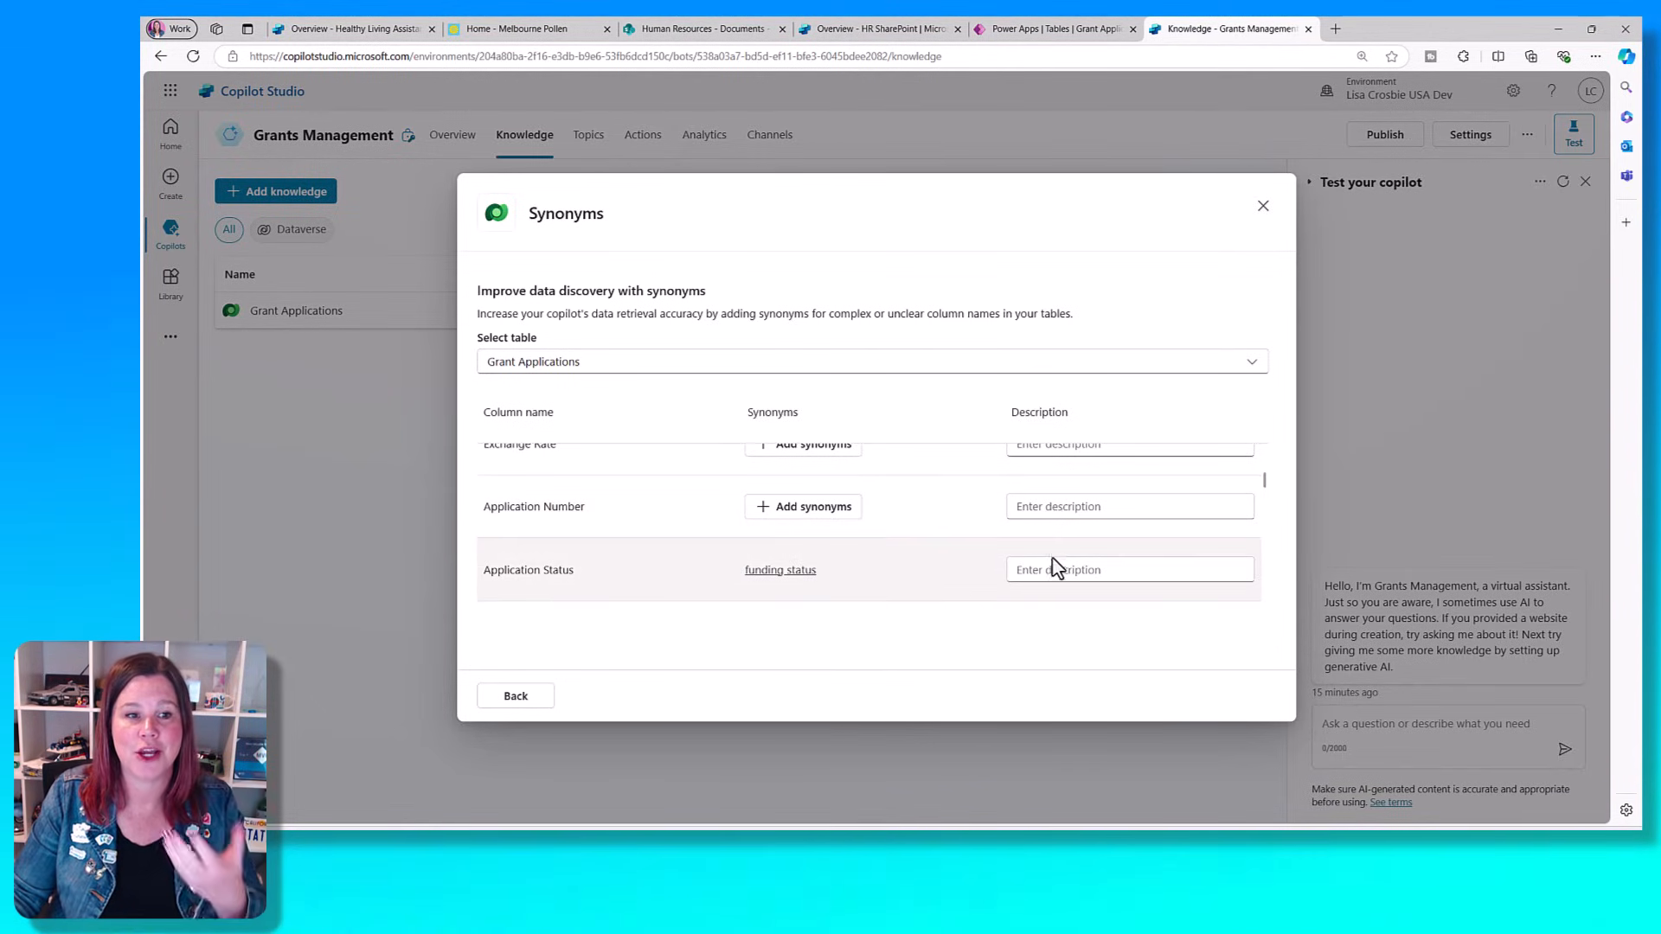
left_click(1264, 211)
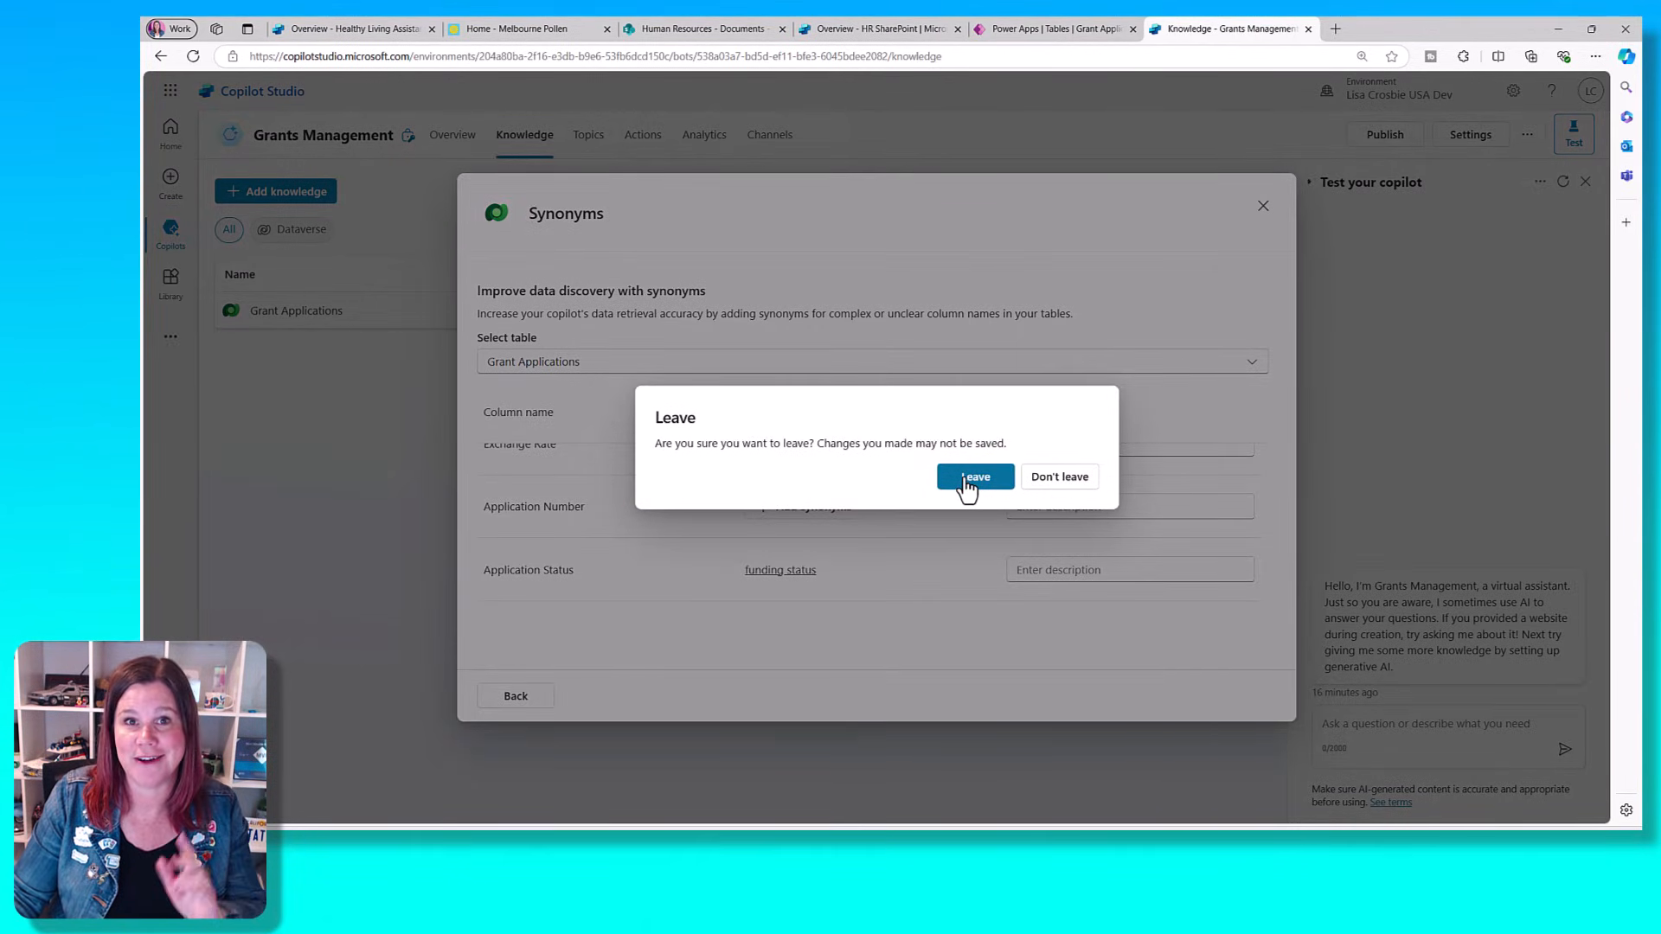
left_click(963, 479)
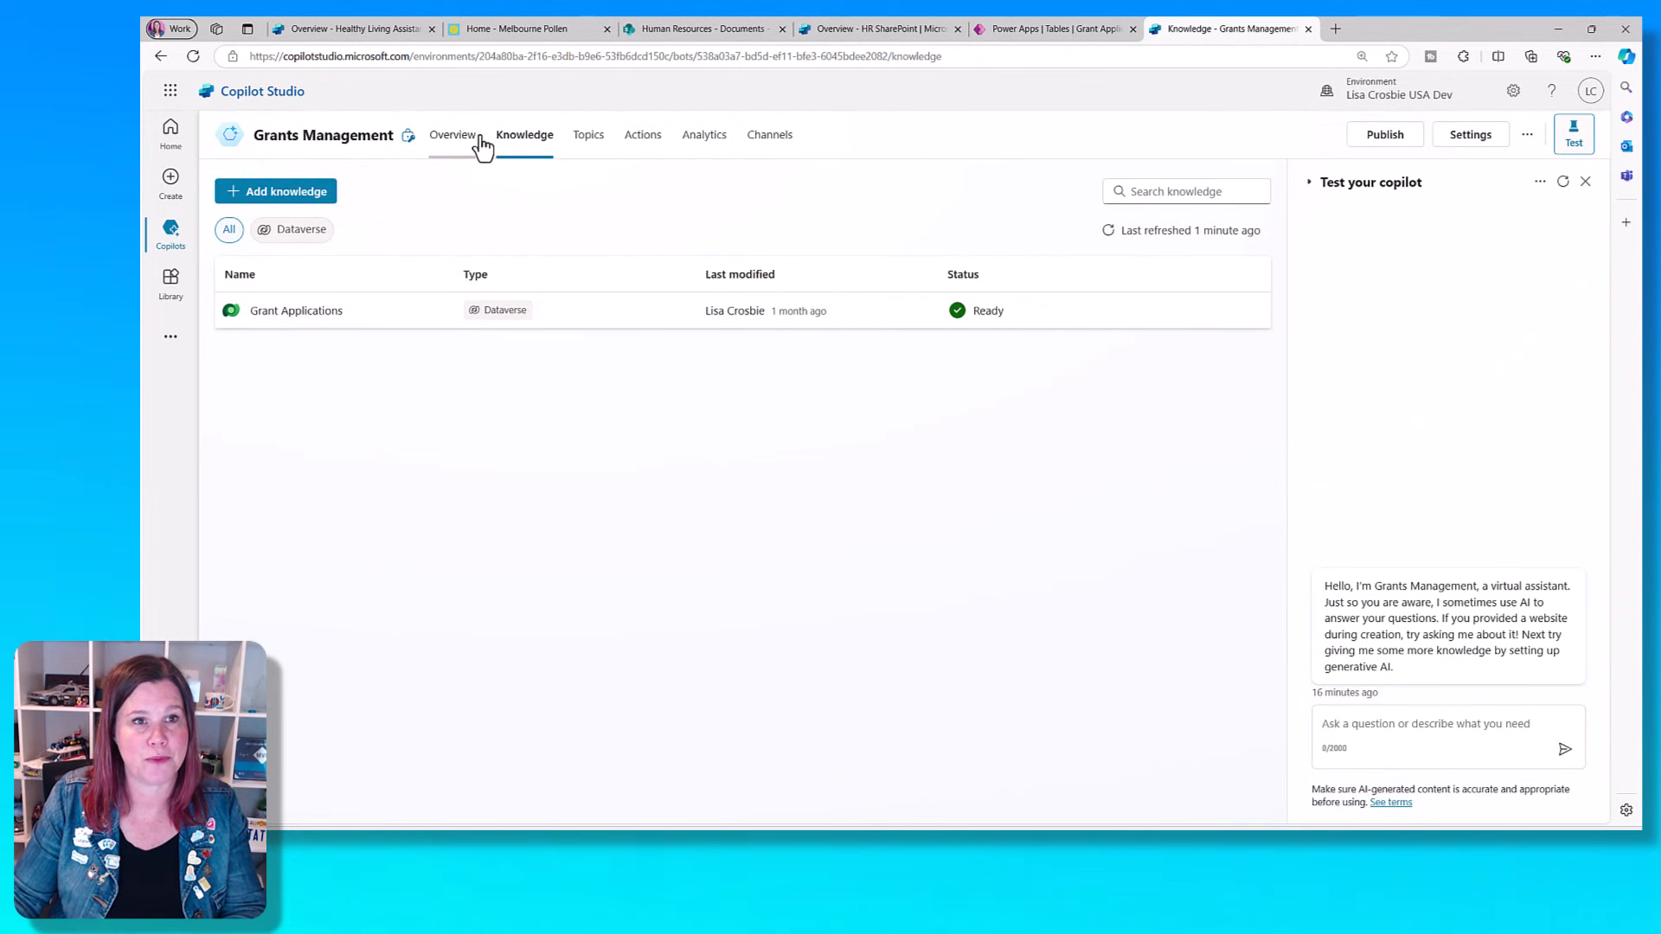
- Glance at the Grant Applications table in Power Apps, and ask the Grants Management copilot "What grant applications were submitted in February 2024"
left_click(1014, 33)
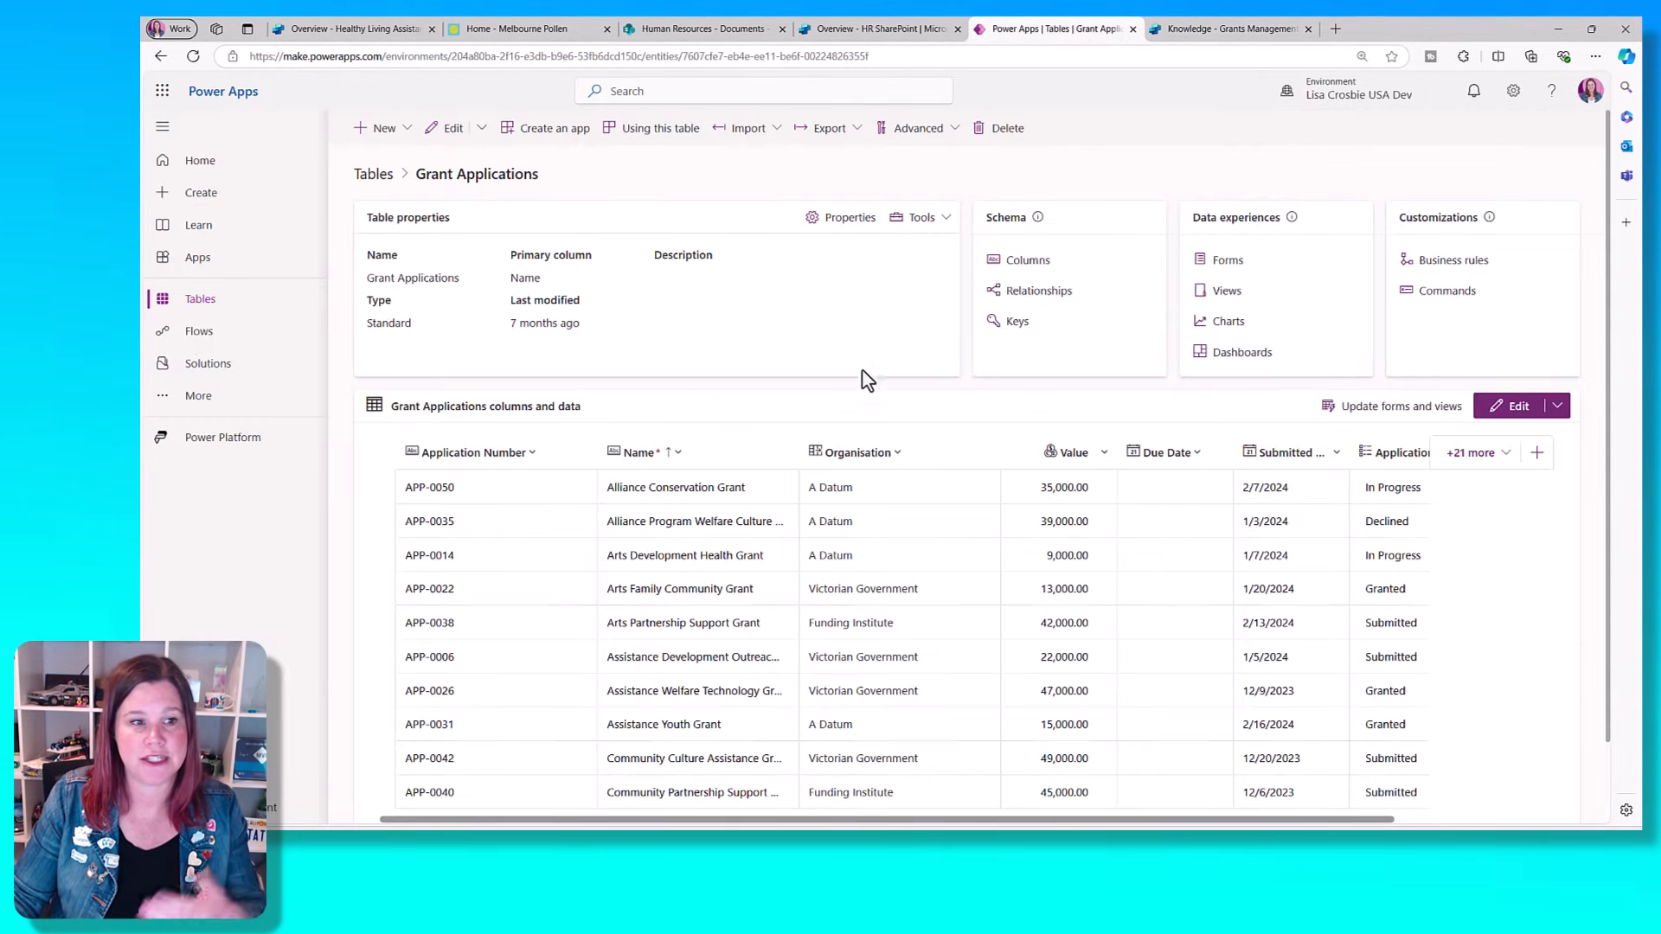
key("ctrl+Tab")
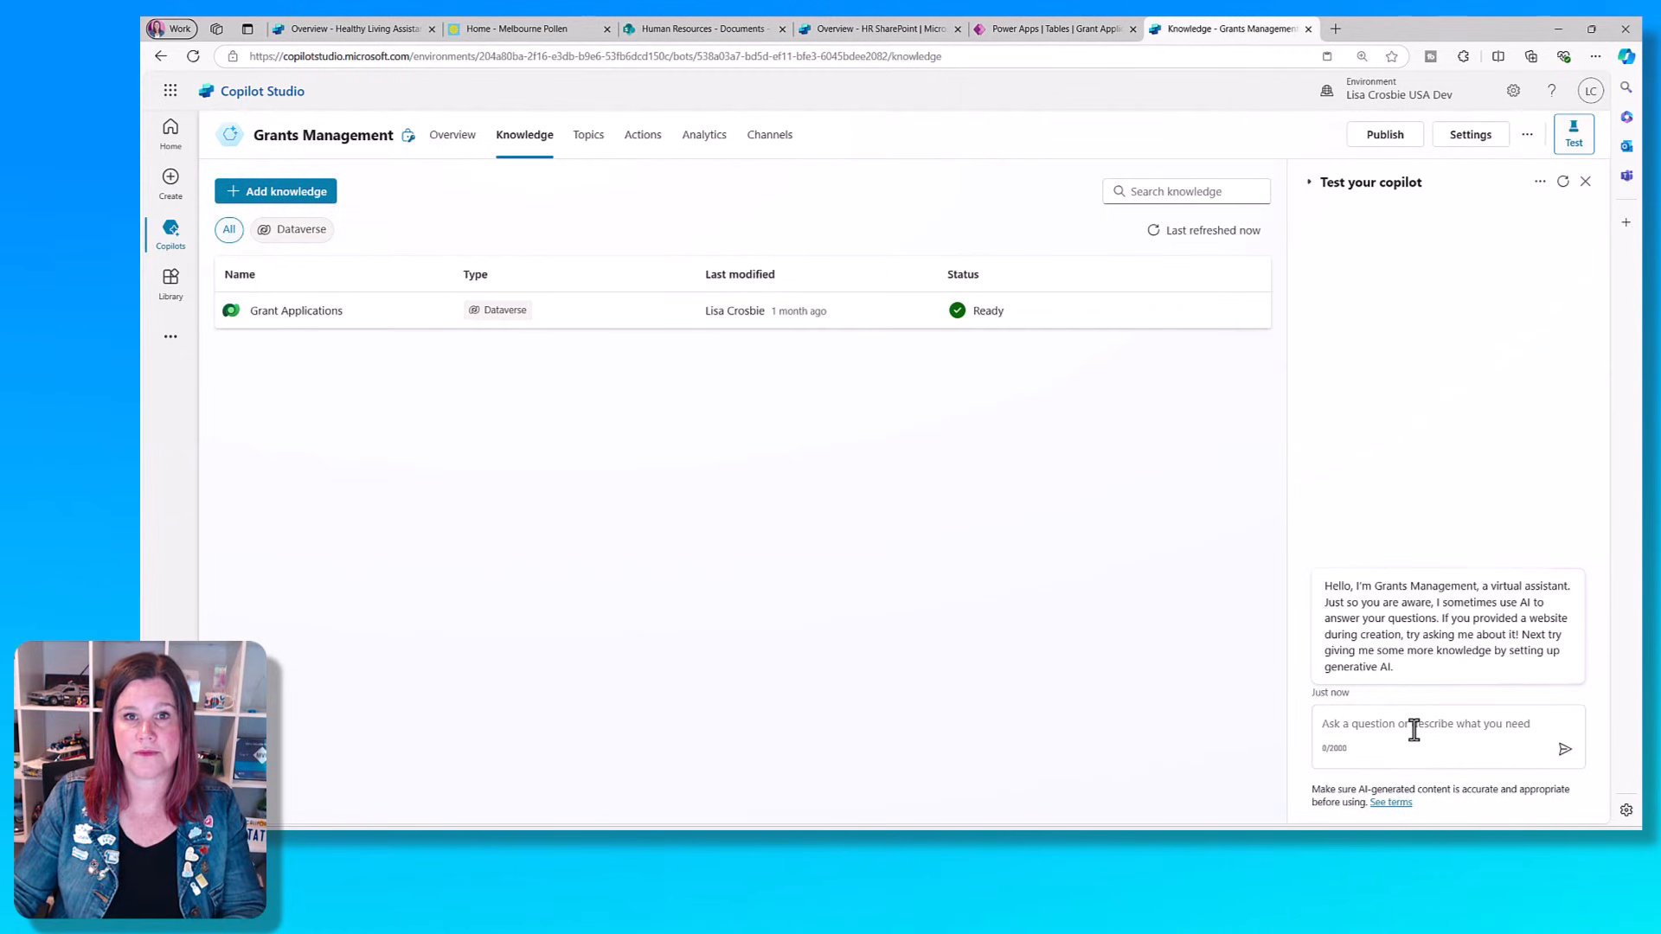
left_click(1414, 730)
type("What grant applications were submitted in February 2024")
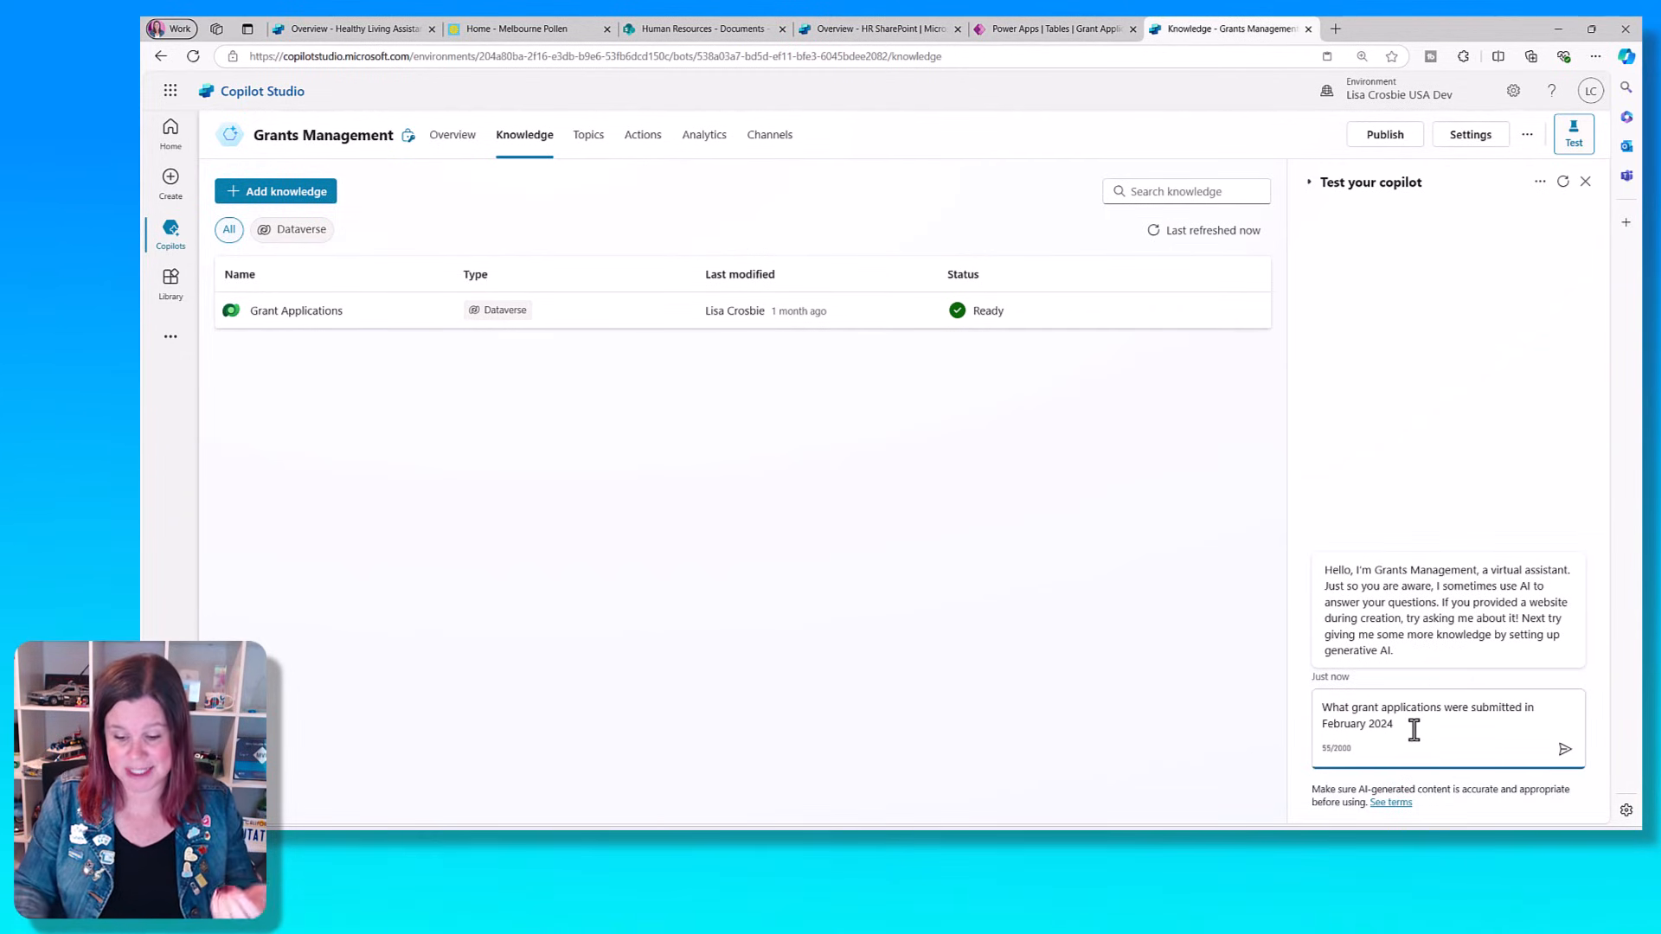
key("Return")
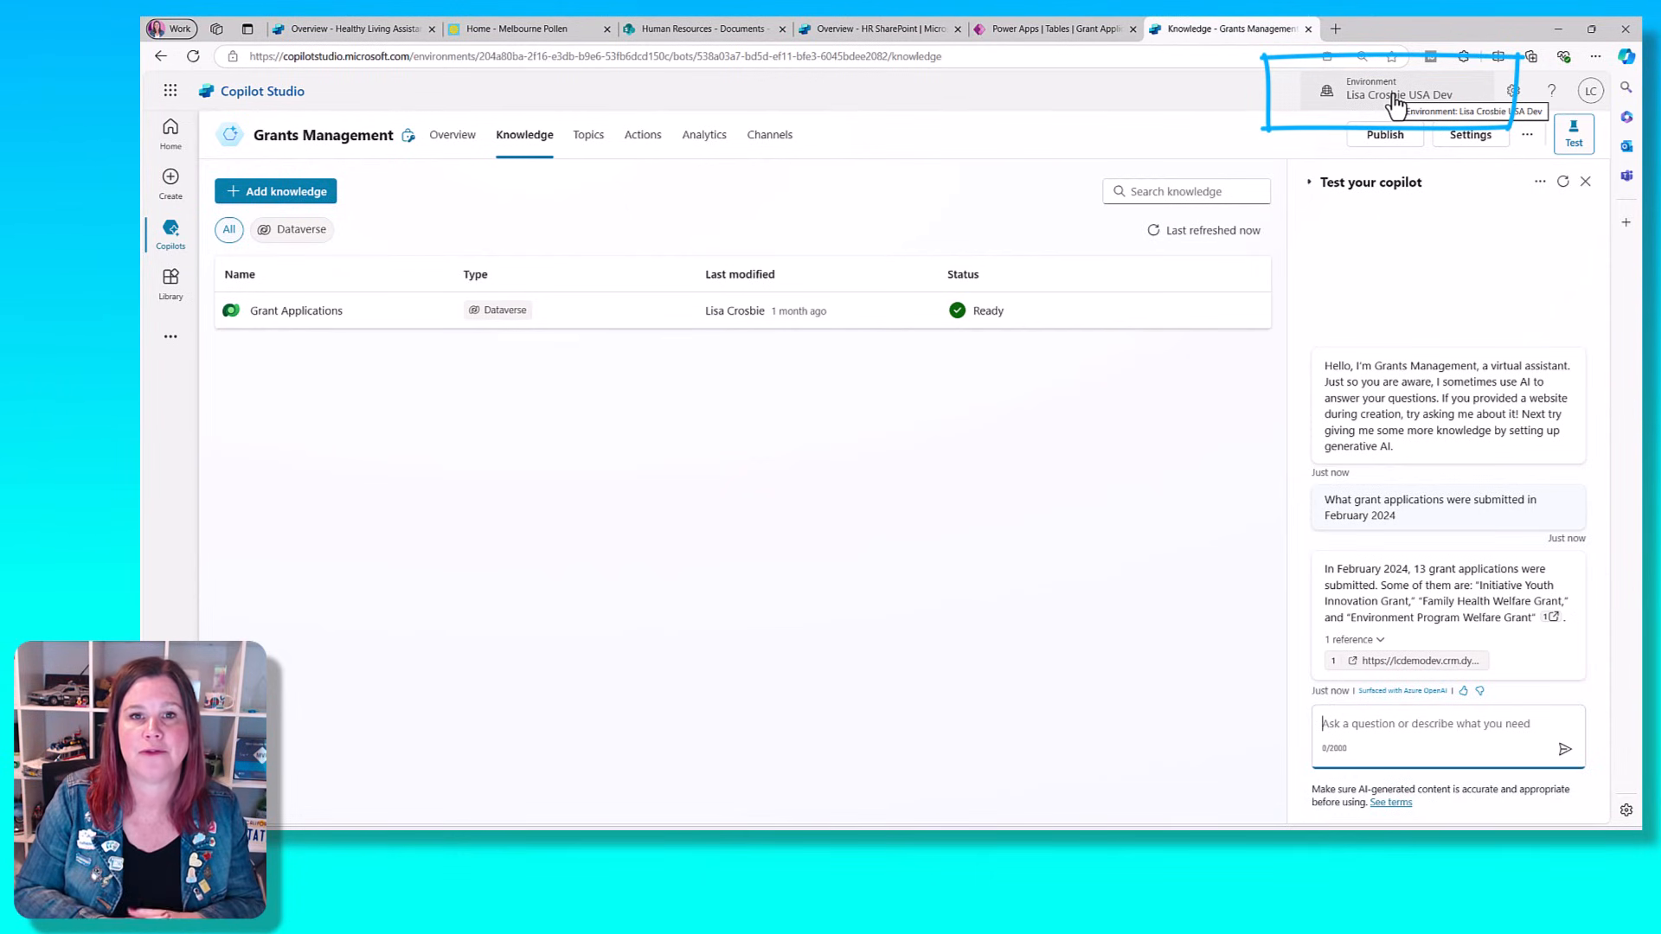
- Compare the environments of the Healthy Living Assistant copilot, the Grants Management copilot and the Grant Applications table in Power Apps
left_click(654, 31)
left_click(406, 29)
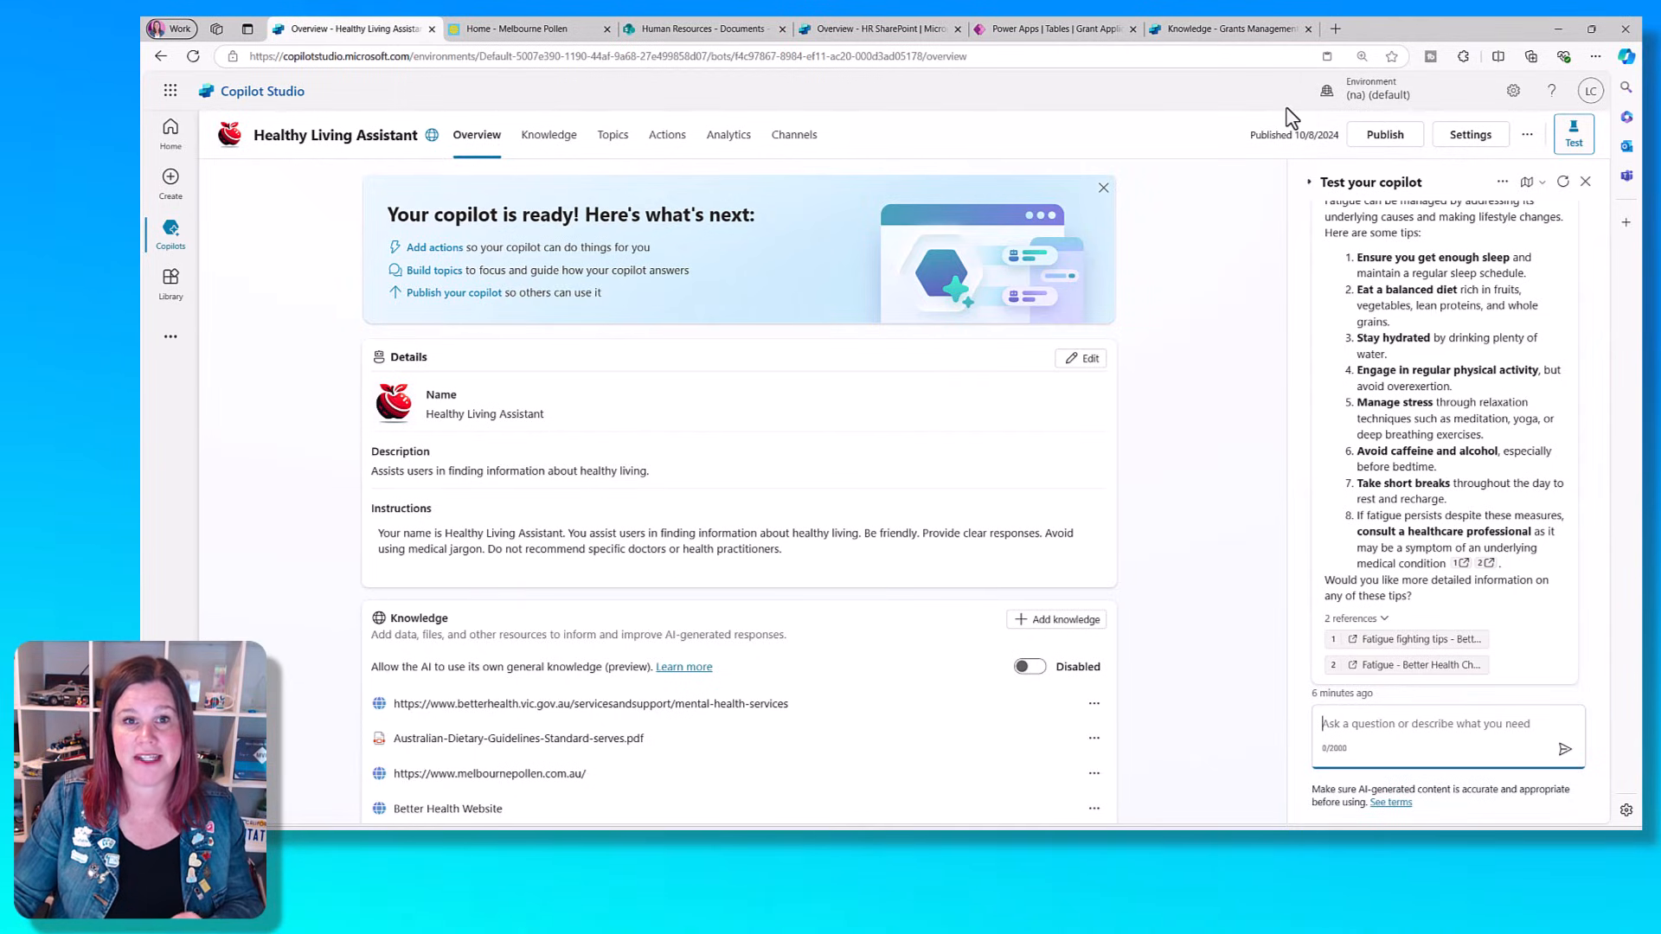
left_click(1270, 33)
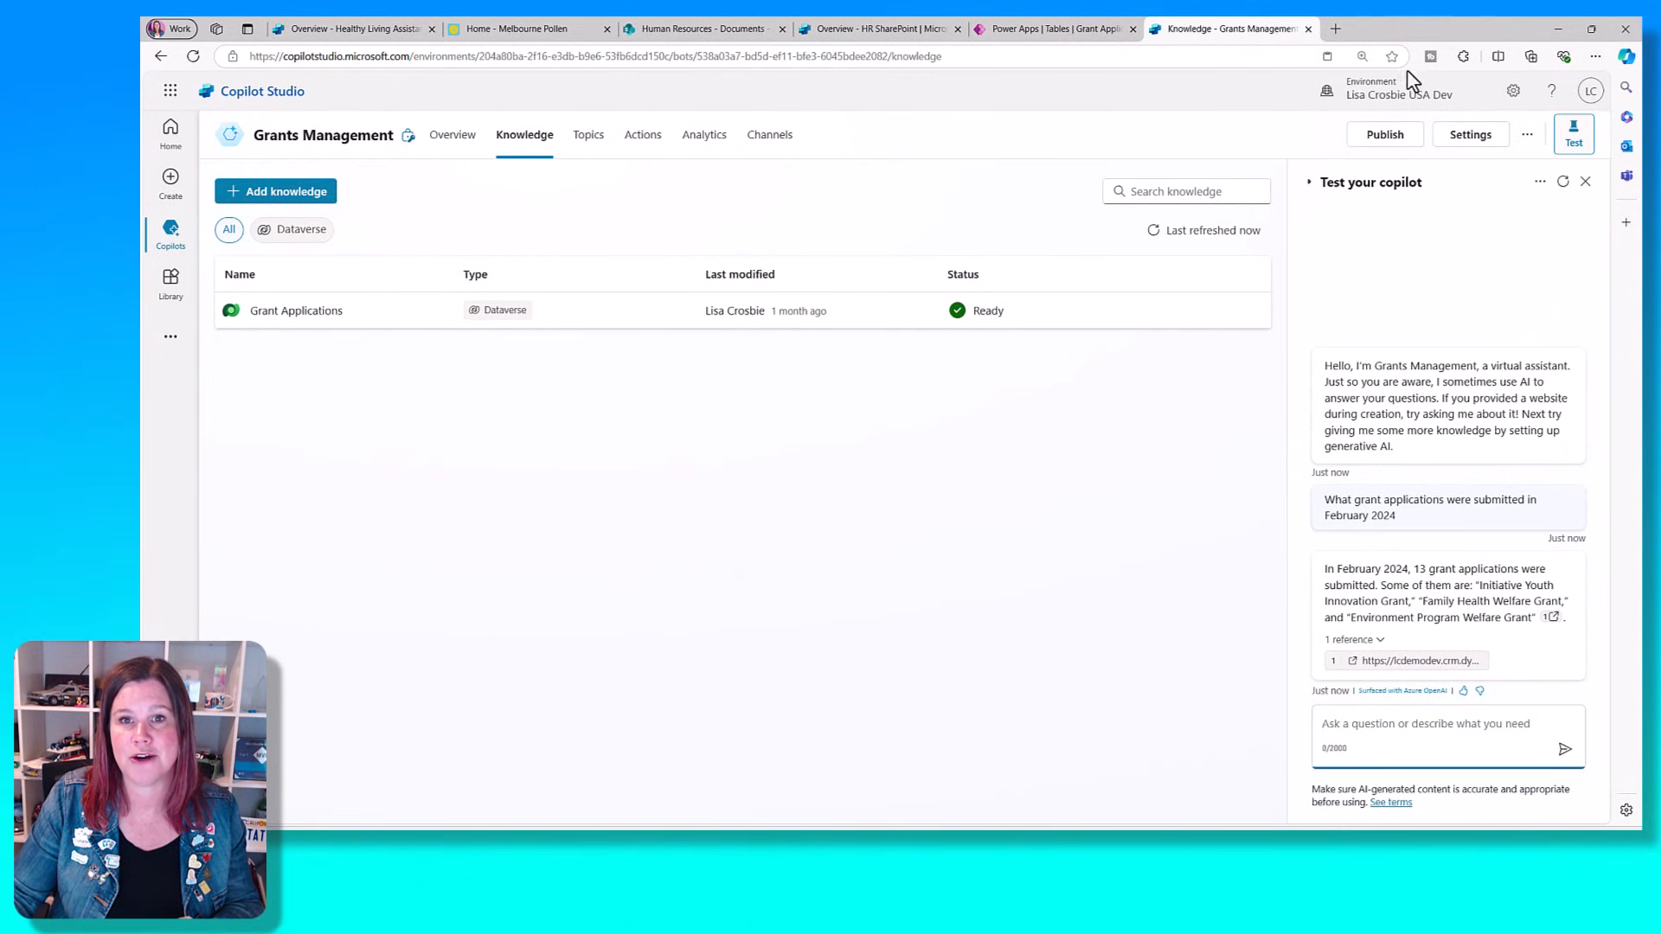
left_click(1051, 29)
mouse_move(1362, 104)
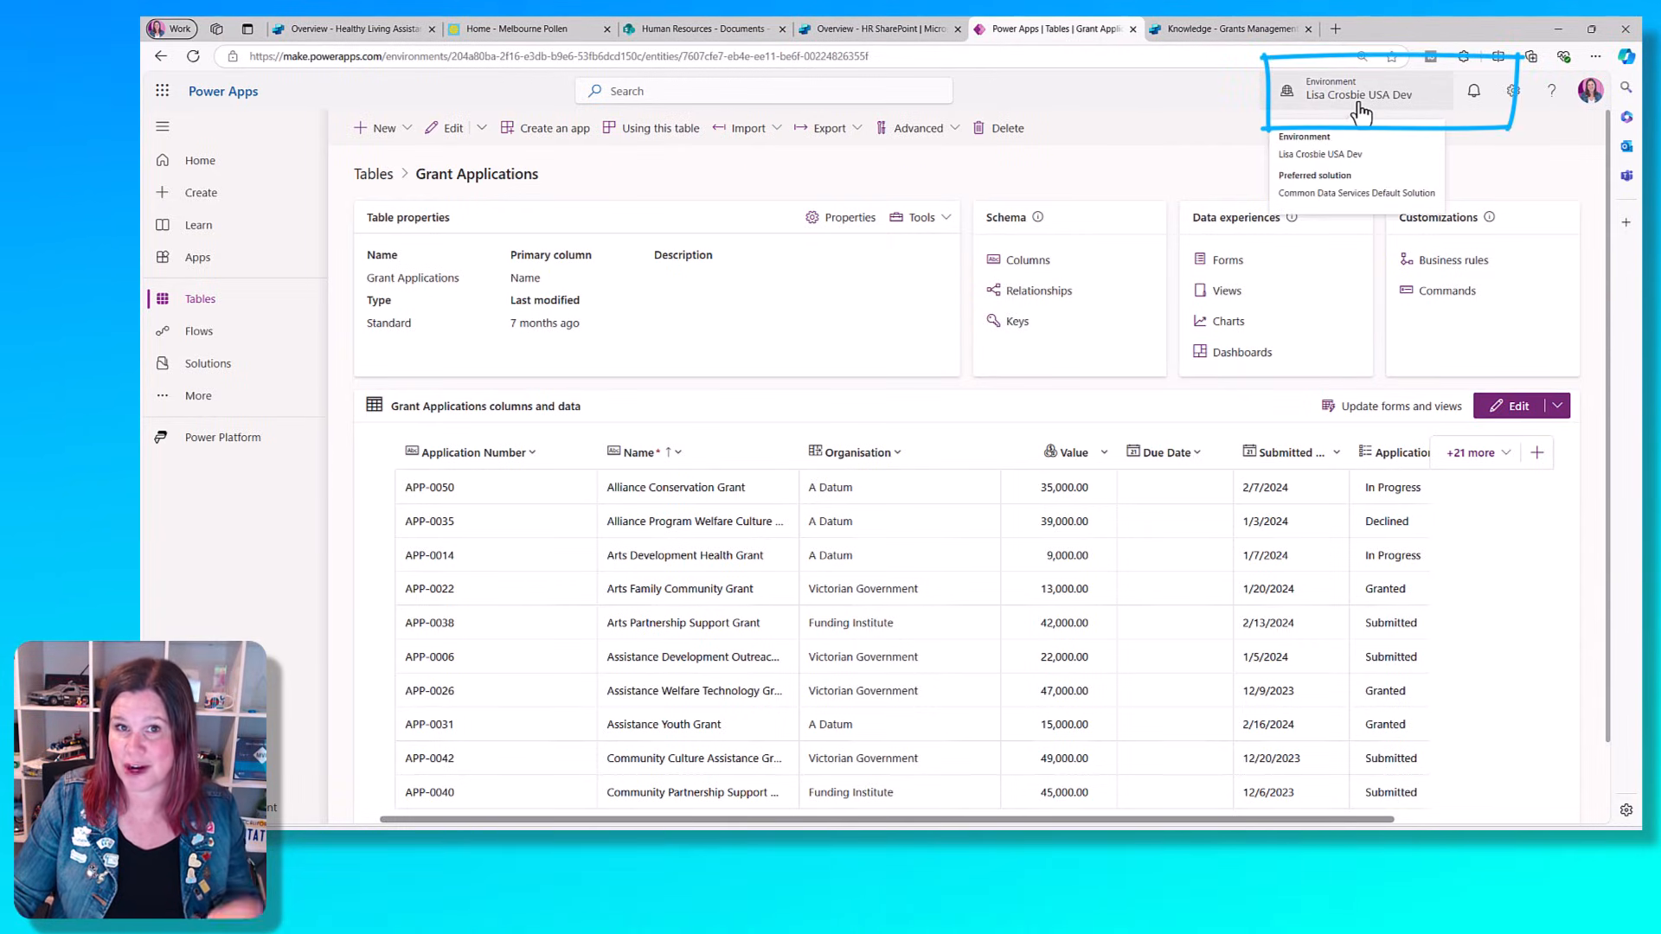
left_click(1194, 31)
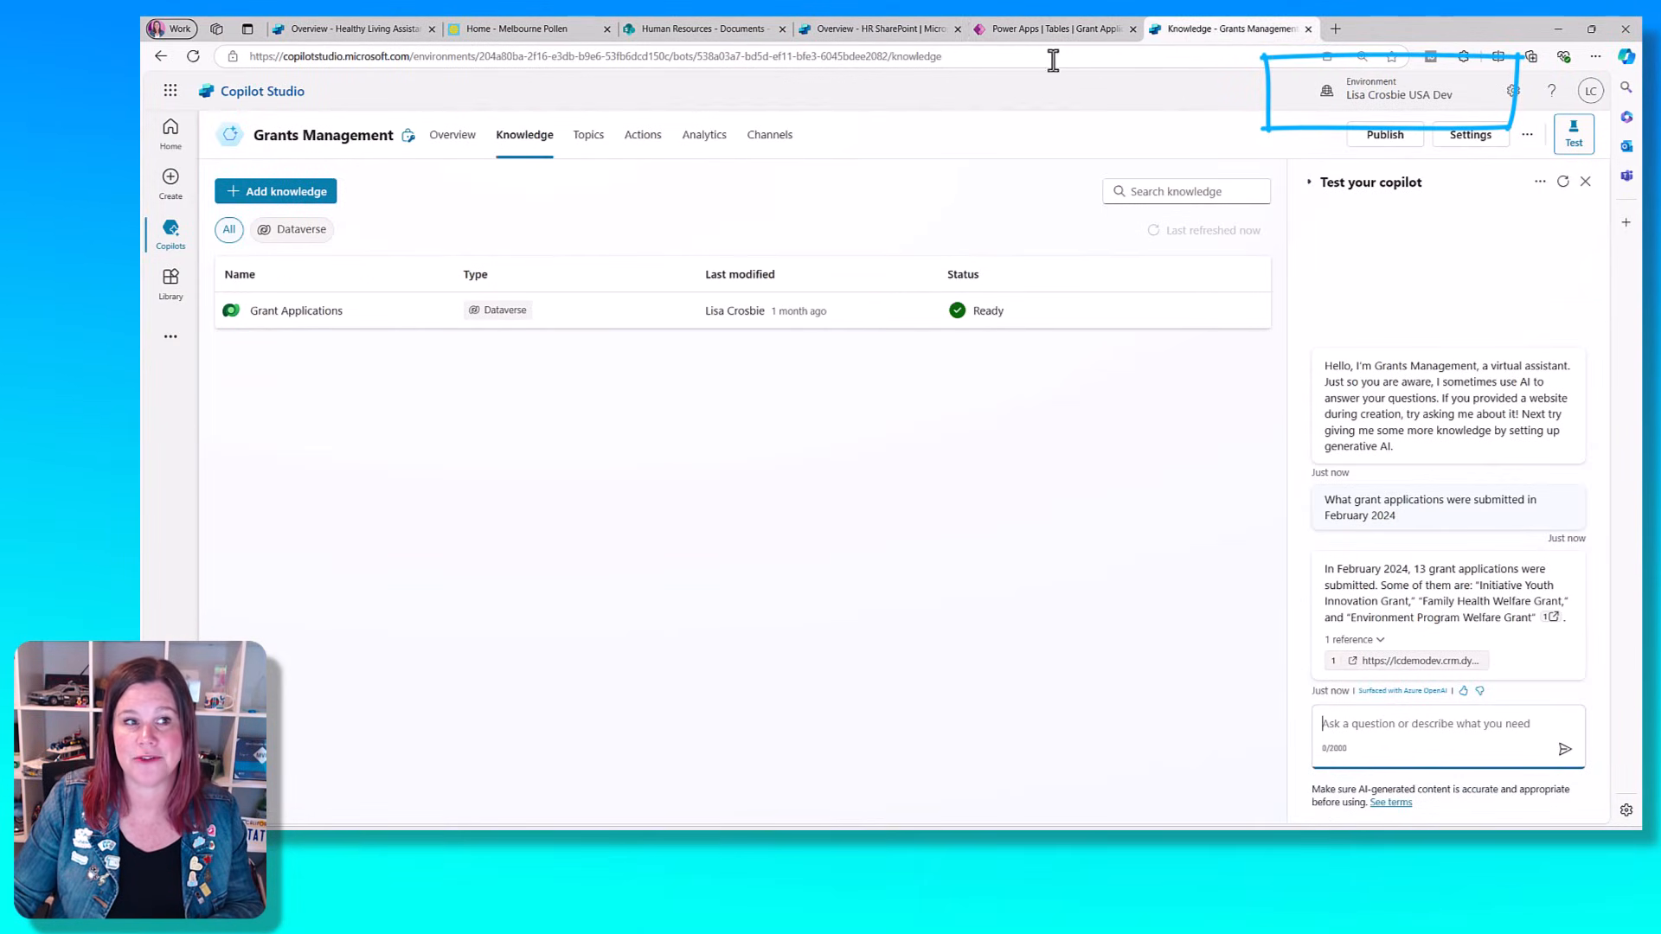
- Browse the knowledge sources available to the Grants Management copilot, including the enterprise data connections, and close the list
left_click(307, 193)
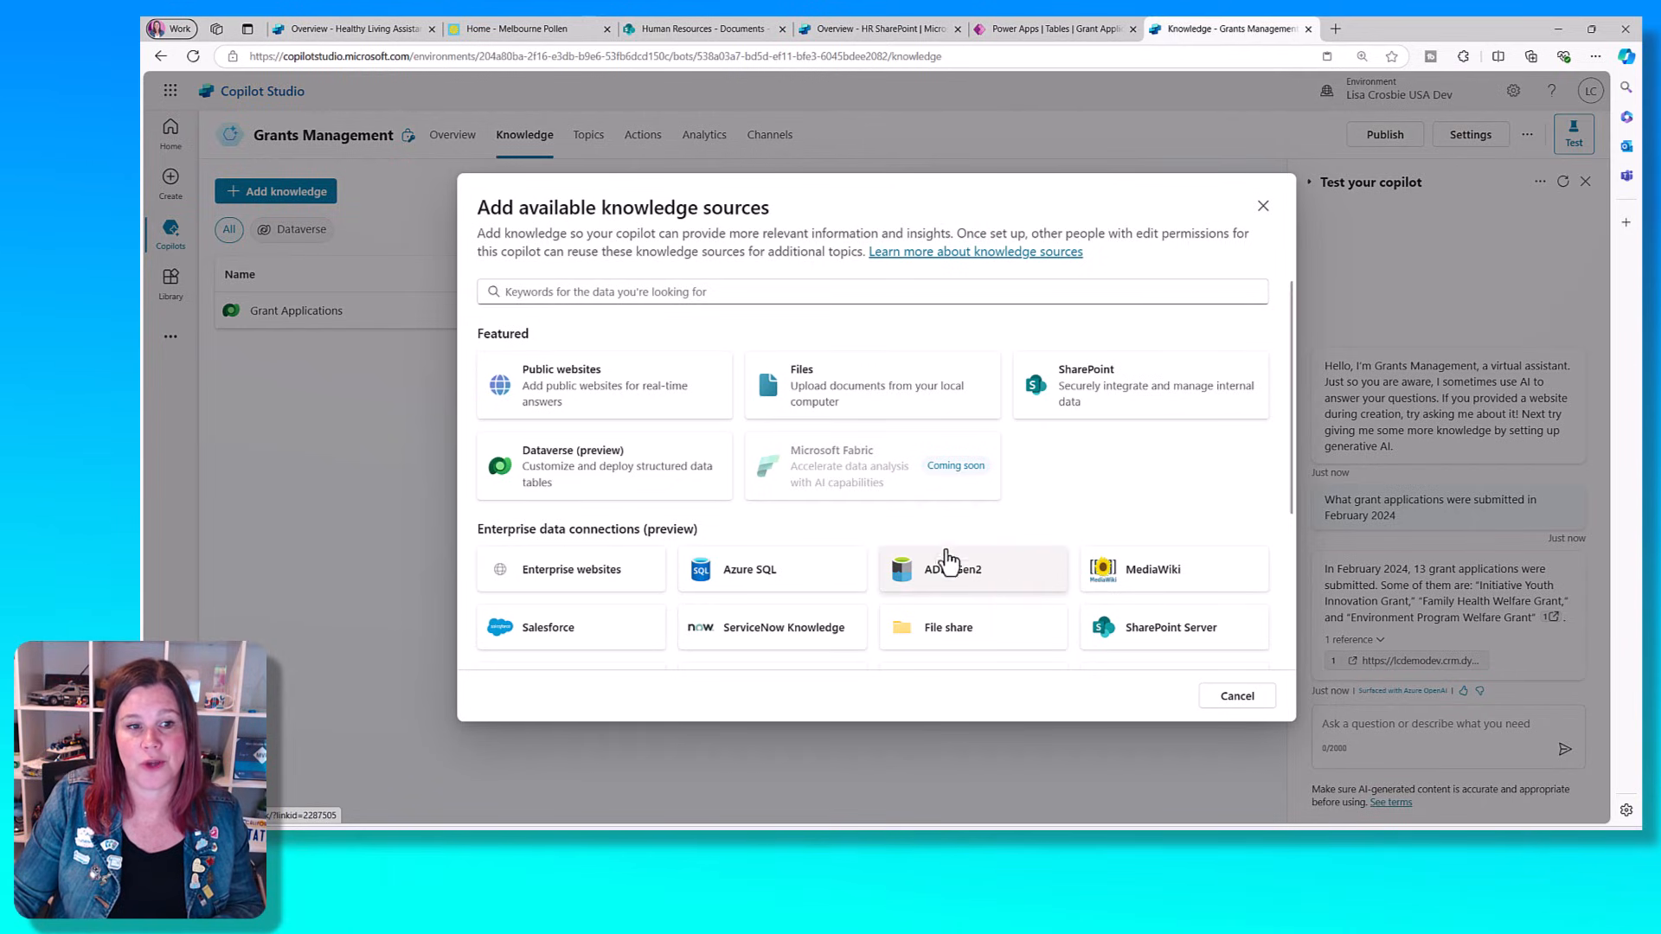
scroll(941, 555, "down", 3)
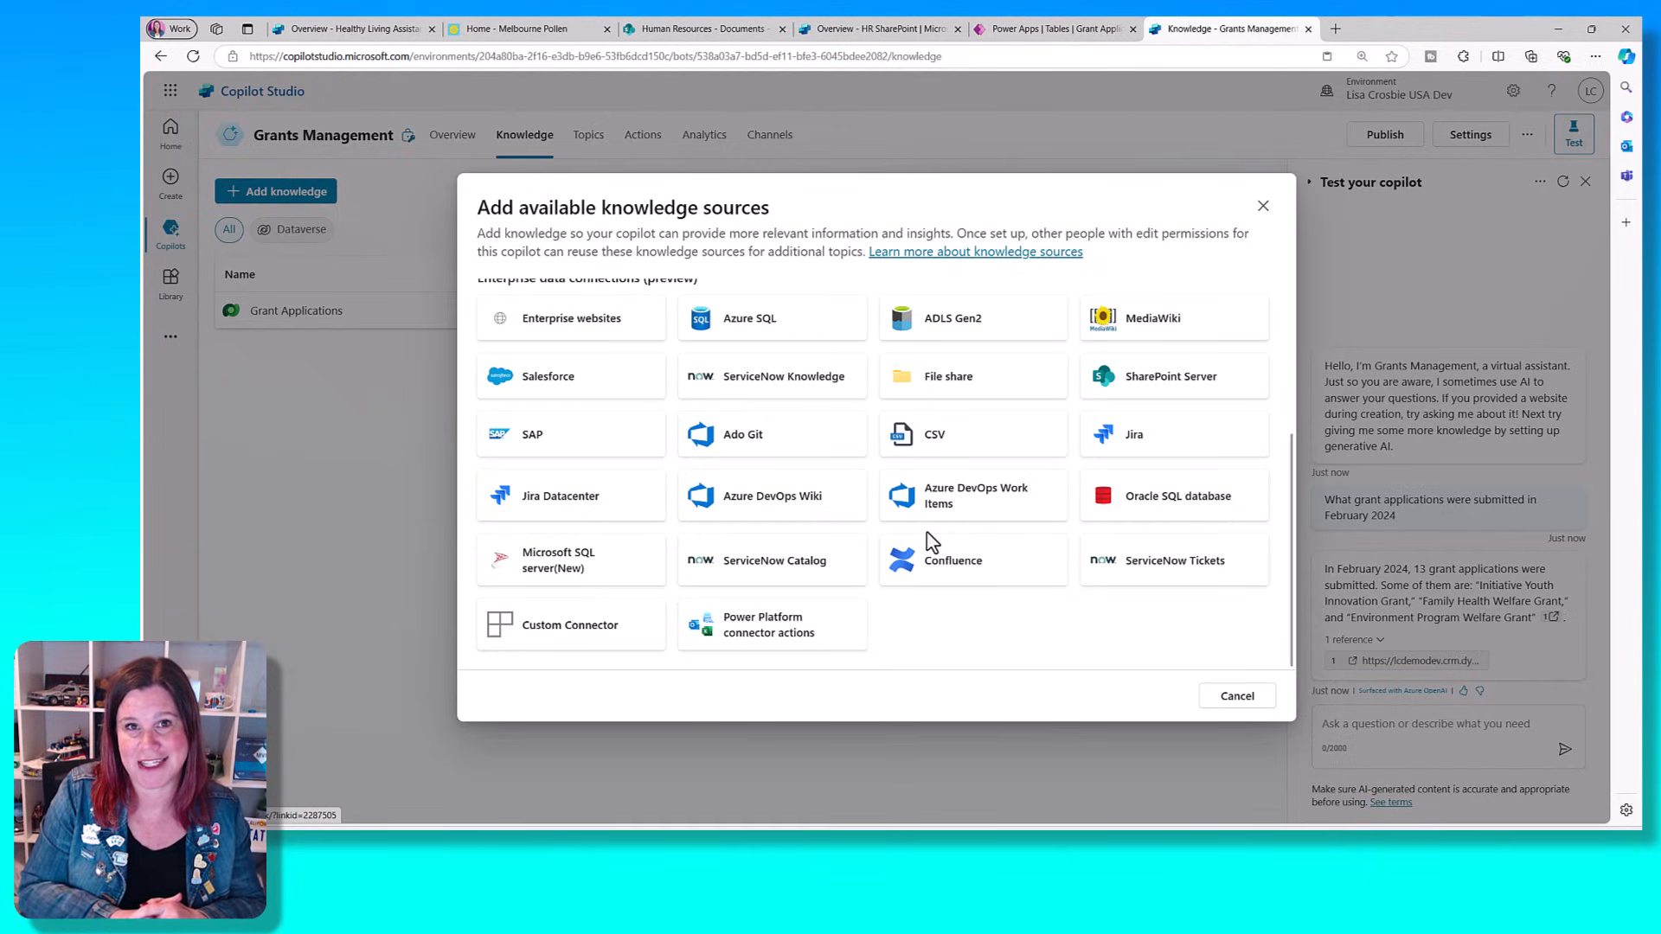
left_click(1264, 208)
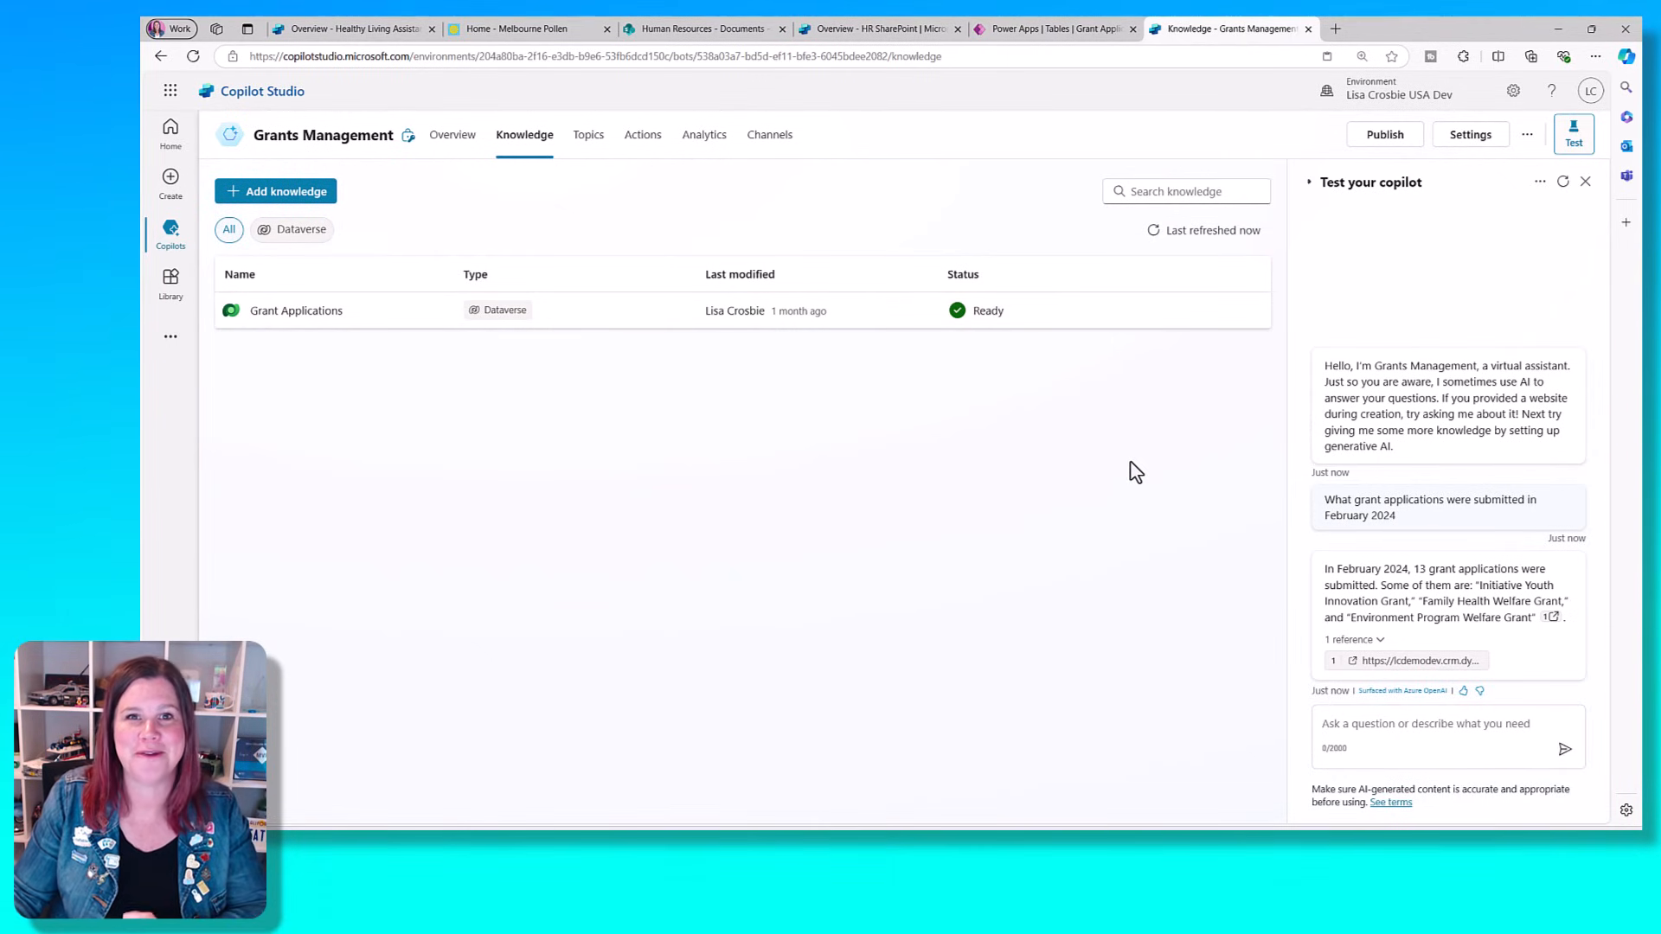